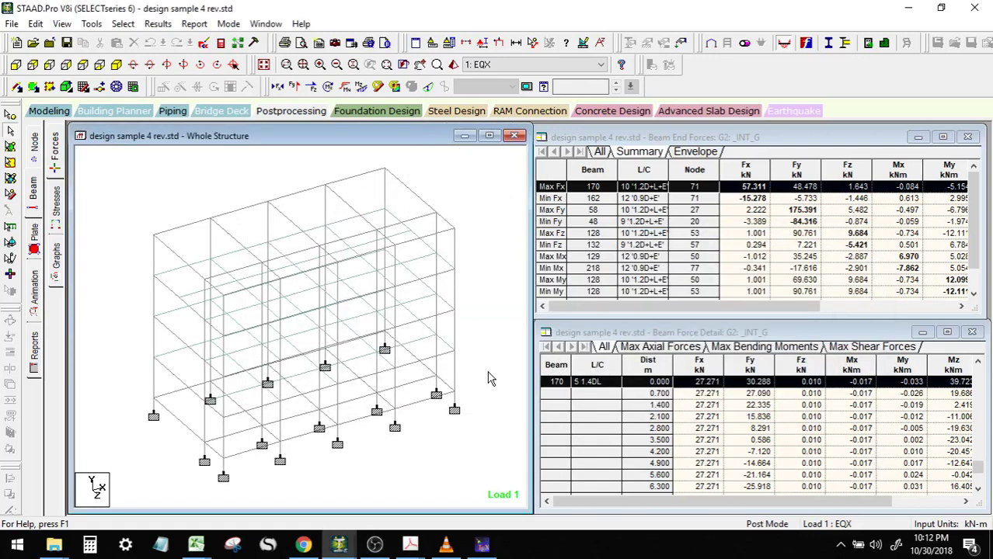
# - Bring the Beam End Forces table forward, reactivate the 3D structure view, and open the Select menu
pyautogui.click(977, 269)
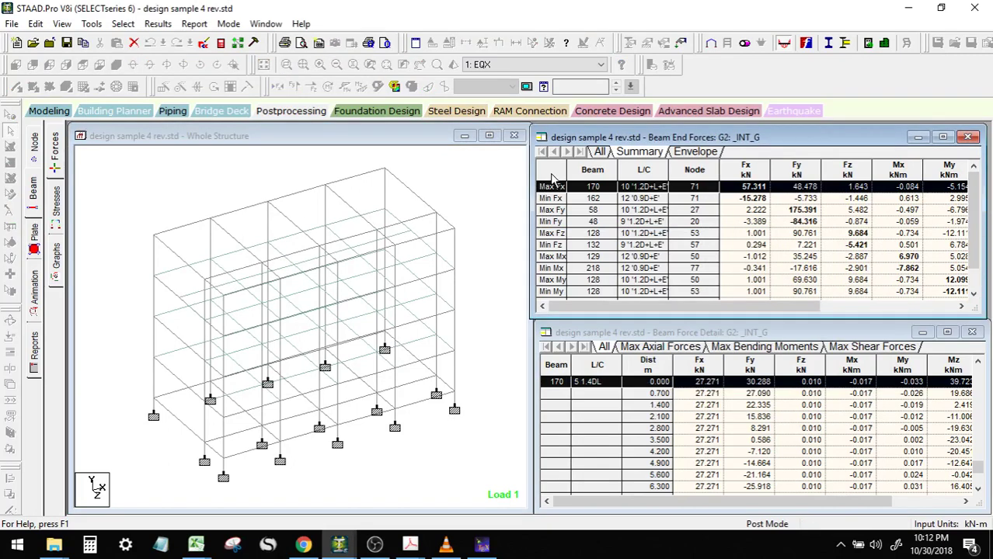
pyautogui.click(500, 192)
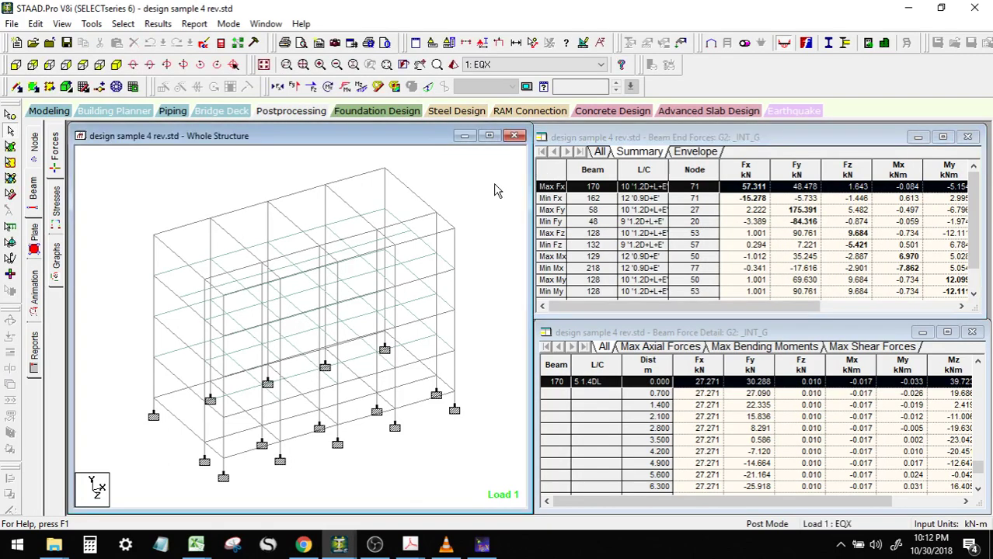
pyautogui.hotkey('alt', 's')
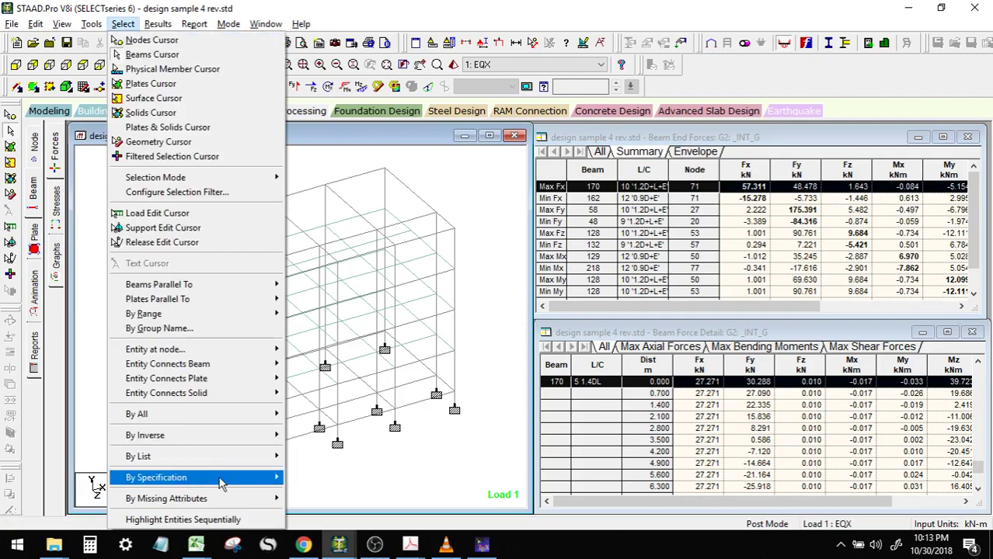
# - Select only group G3: _EXT_C by group name so the exterior columns highlight, then rotate the view
pyautogui.click(161, 329)
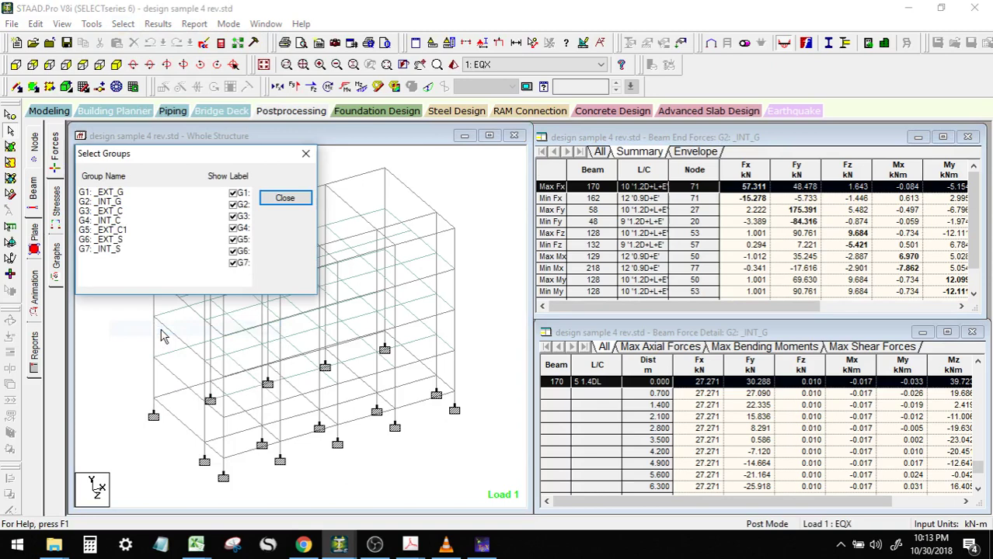
pyautogui.click(120, 221)
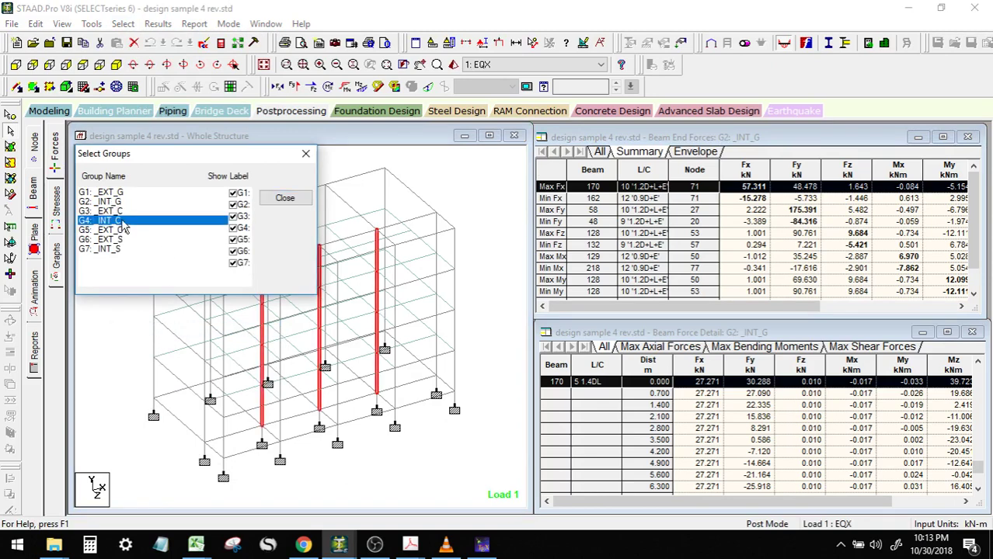
pyautogui.keyDown('ctrl'); pyautogui.click(125, 231); pyautogui.keyUp('ctrl')
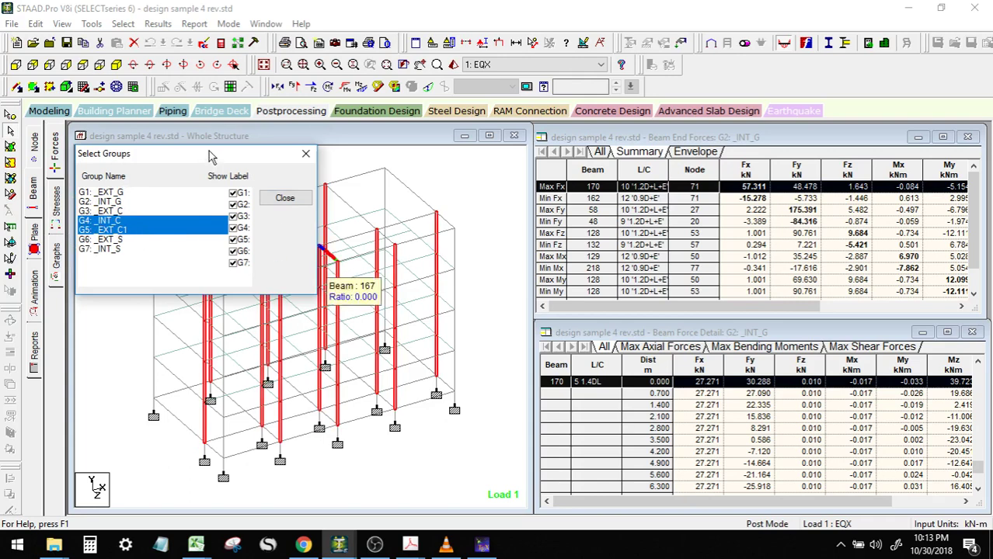
pyautogui.moveTo(209, 153); pyautogui.dragTo(577, 31)
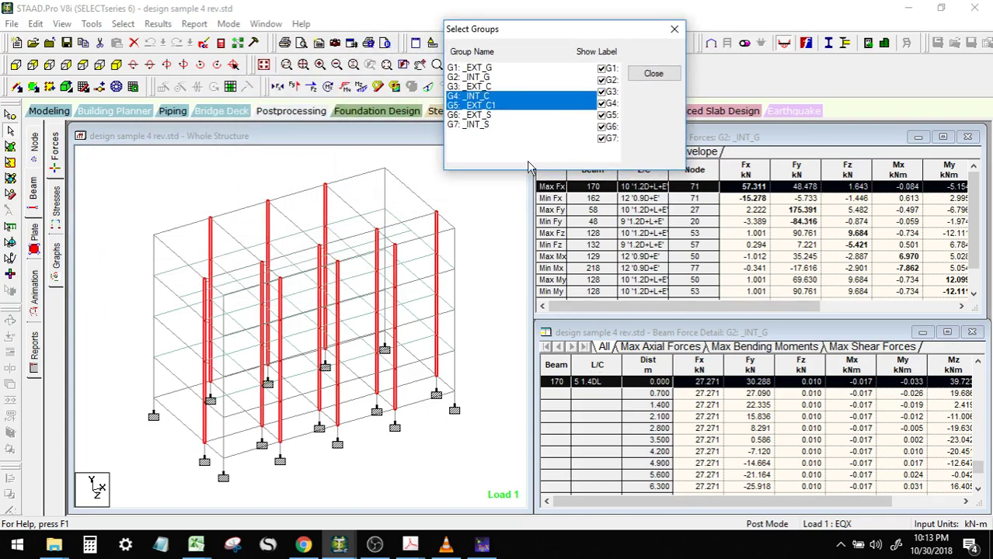
pyautogui.click(487, 97)
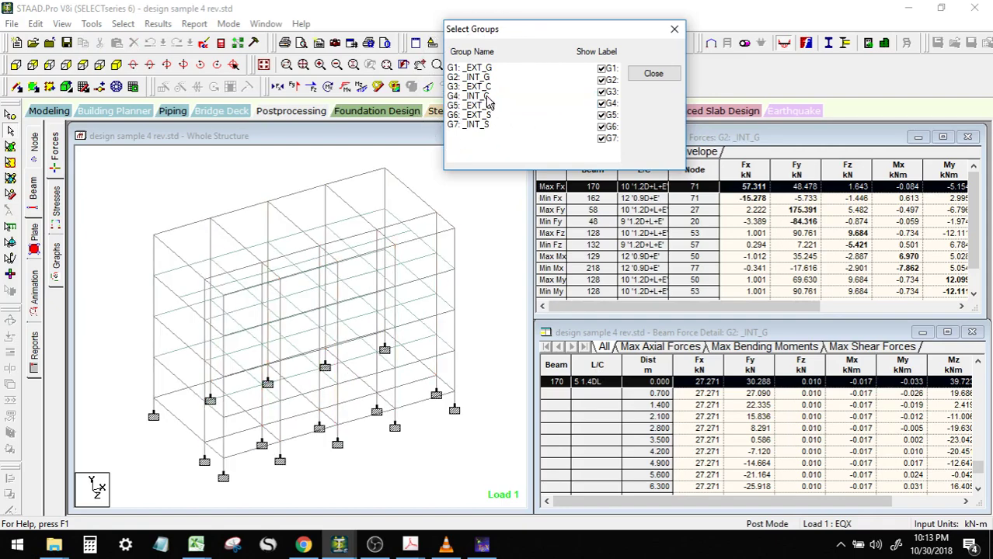
pyautogui.click(488, 88)
pyautogui.click(648, 75)
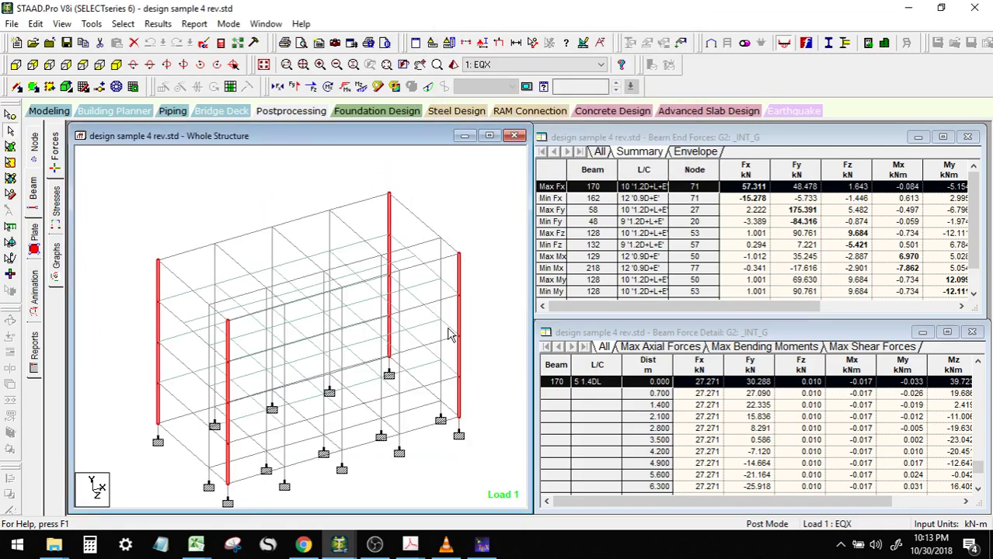
pyautogui.scroll(1, 460, 440)
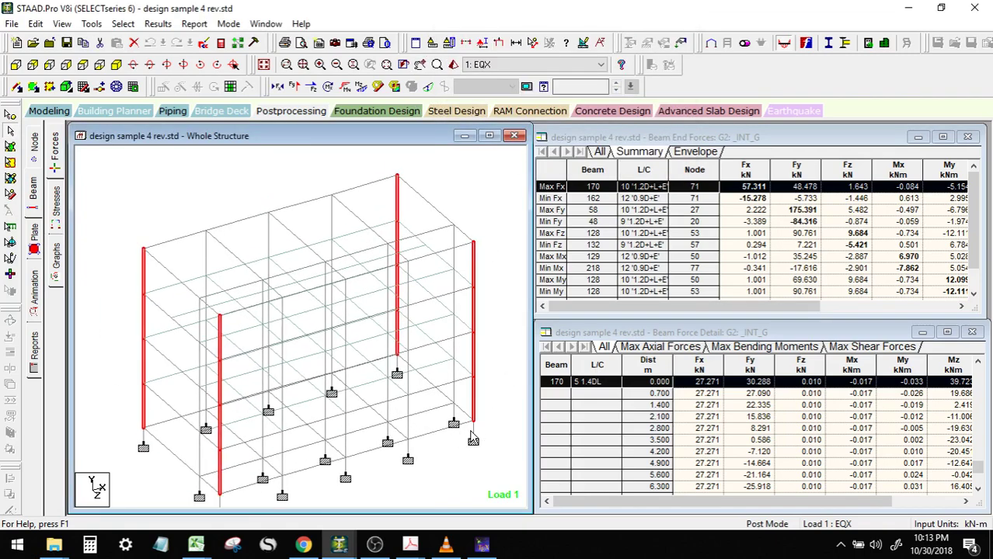
pyautogui.scroll(-2, 382, 410)
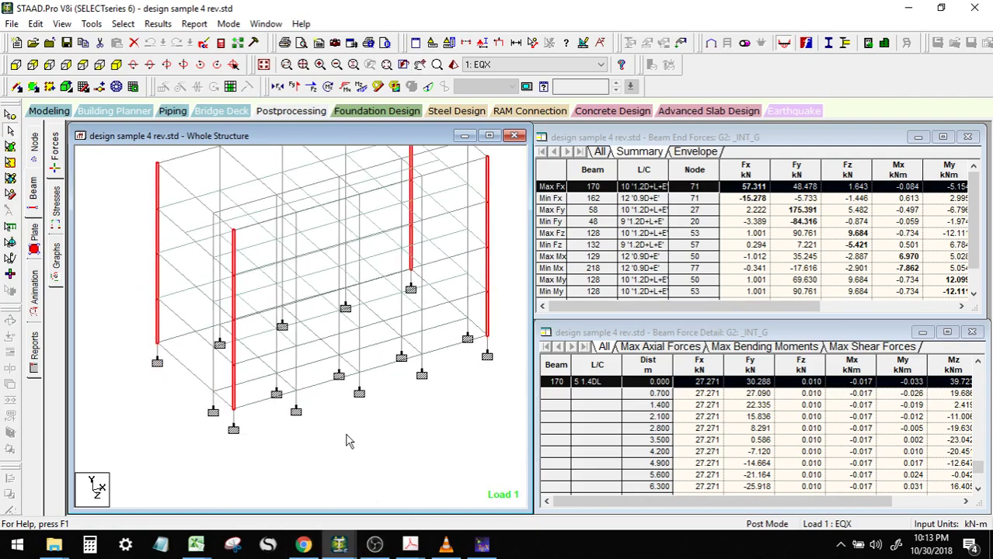
pyautogui.press('Left')
pyautogui.press('Left')
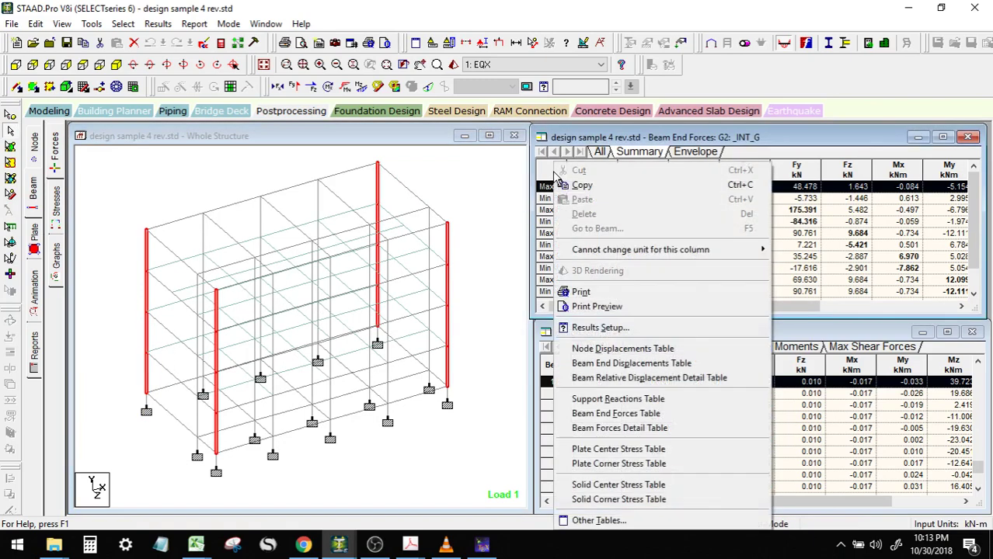
# - Set the Results Setup range to group G3: _EXT_C and apply it to the force tables
pyautogui.rightClick(555, 166)
pyautogui.click(603, 330)
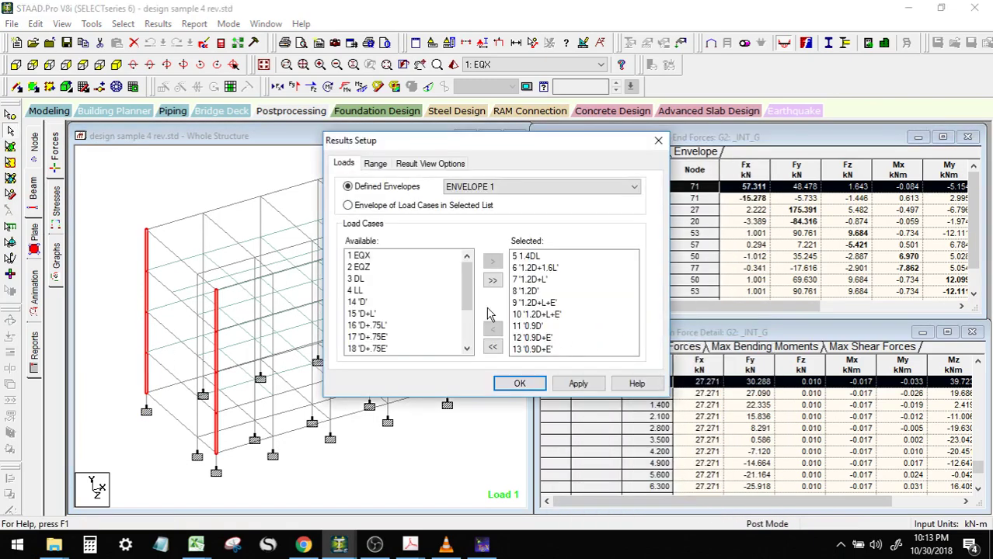
pyautogui.click(376, 166)
pyautogui.click(421, 231)
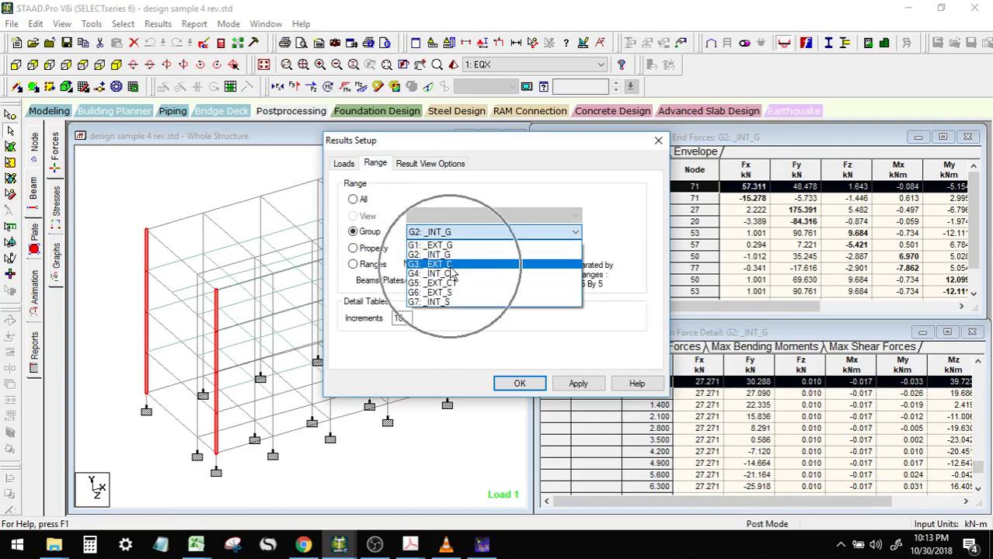
pyautogui.click(450, 267)
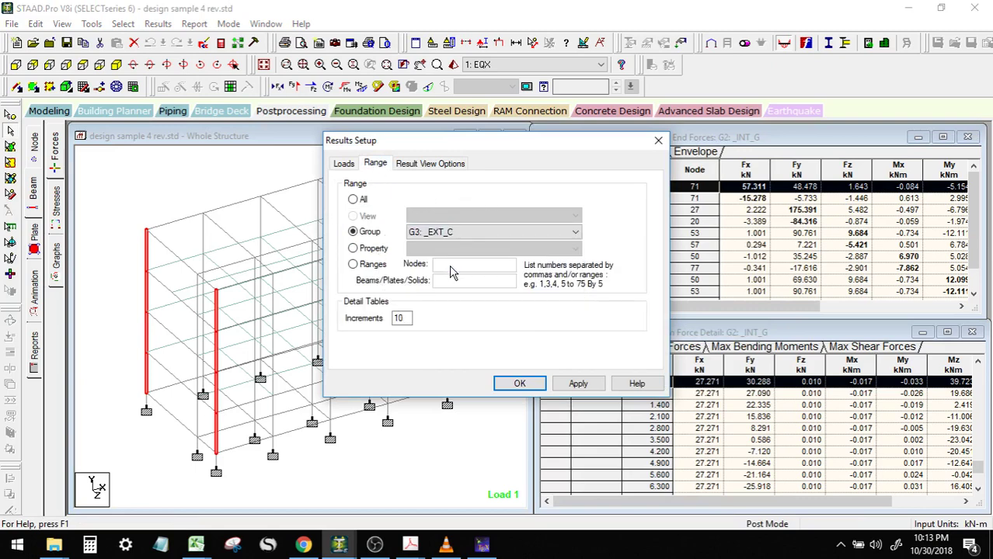
pyautogui.click(344, 165)
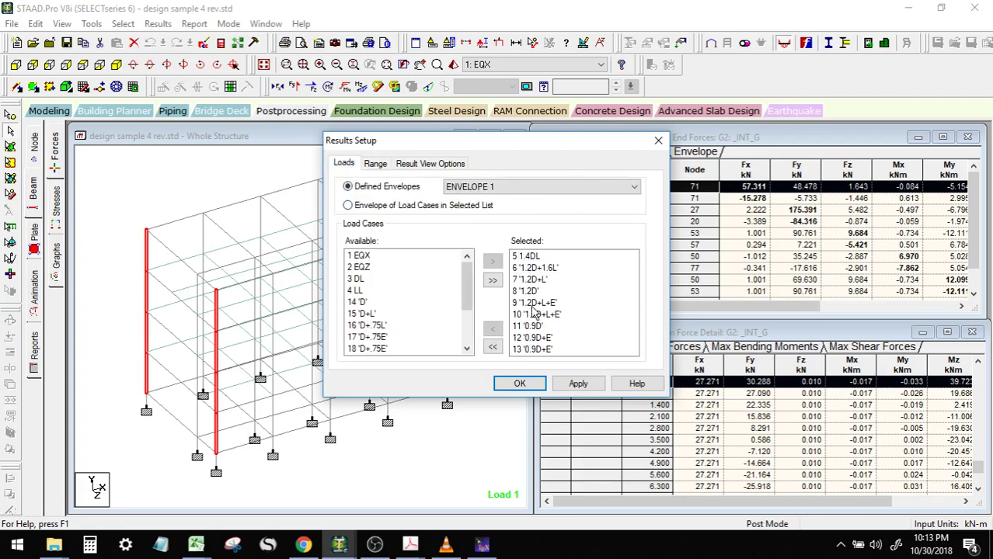
pyautogui.click(563, 385)
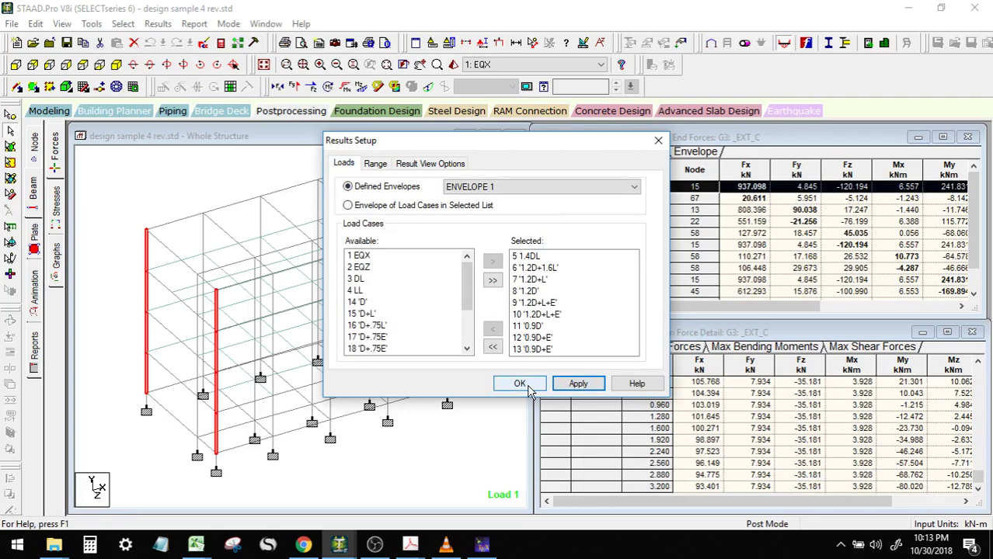
pyautogui.click(519, 384)
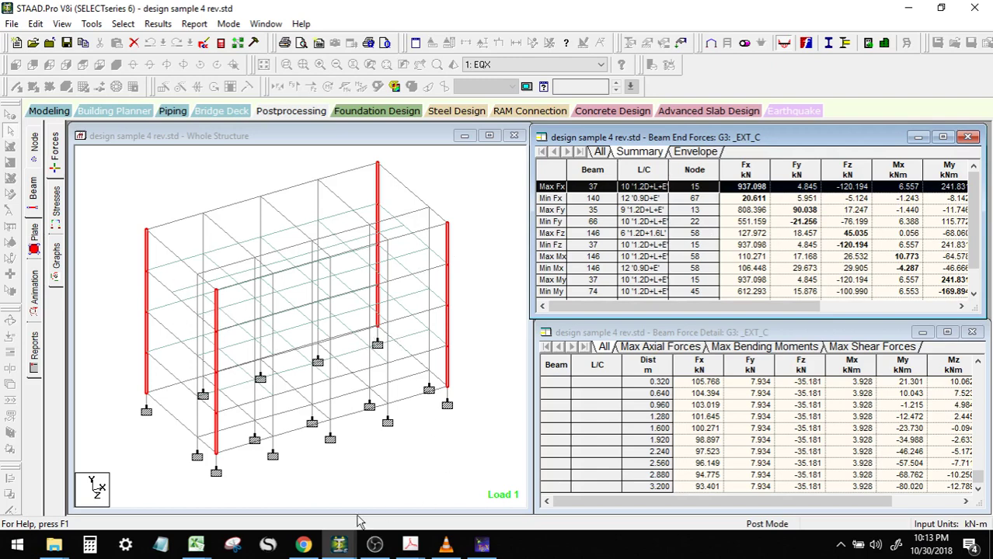
# - Bring the design guide PDF forward and use its bookmarks to reach the column design chapter
pyautogui.moveTo(416, 545)
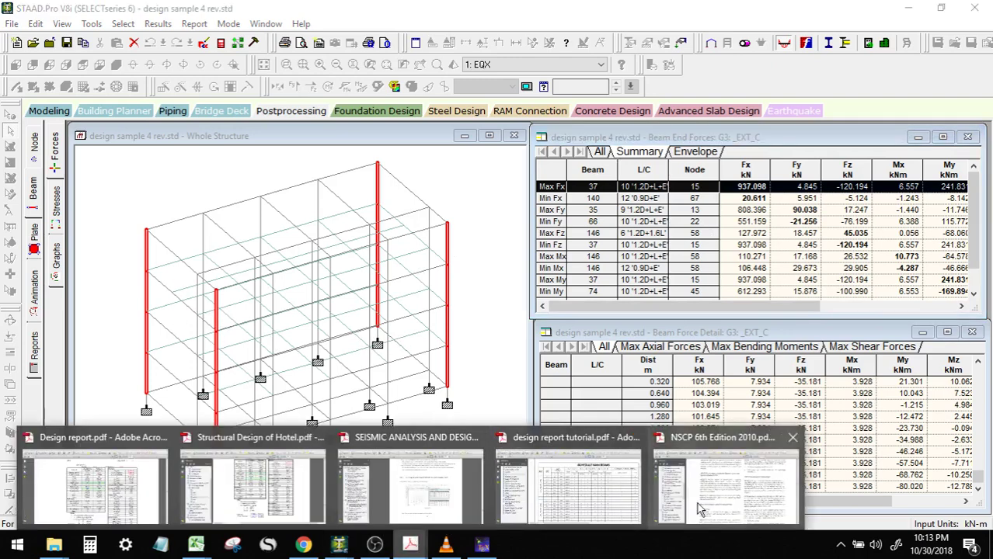
pyautogui.click(429, 506)
pyautogui.click(99, 456)
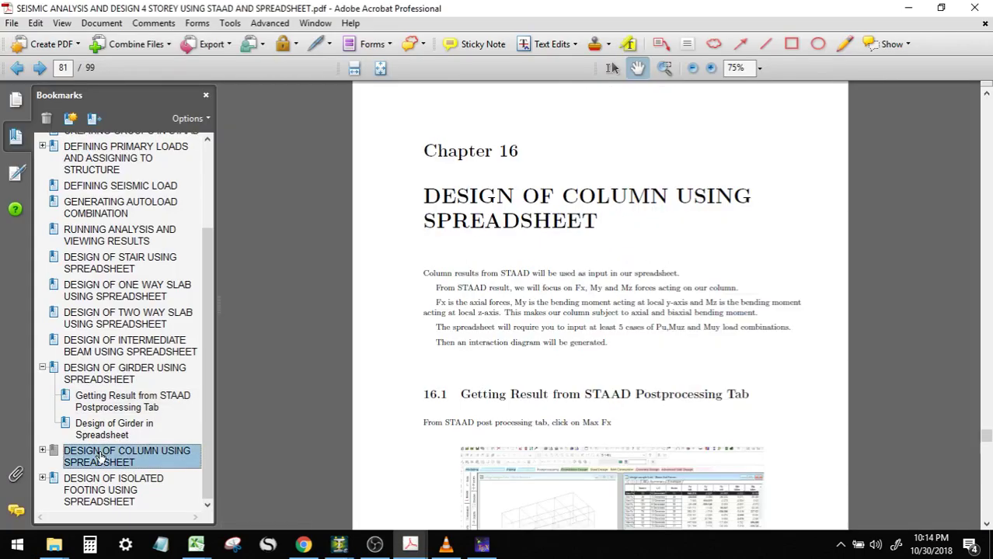
pyautogui.click(133, 401)
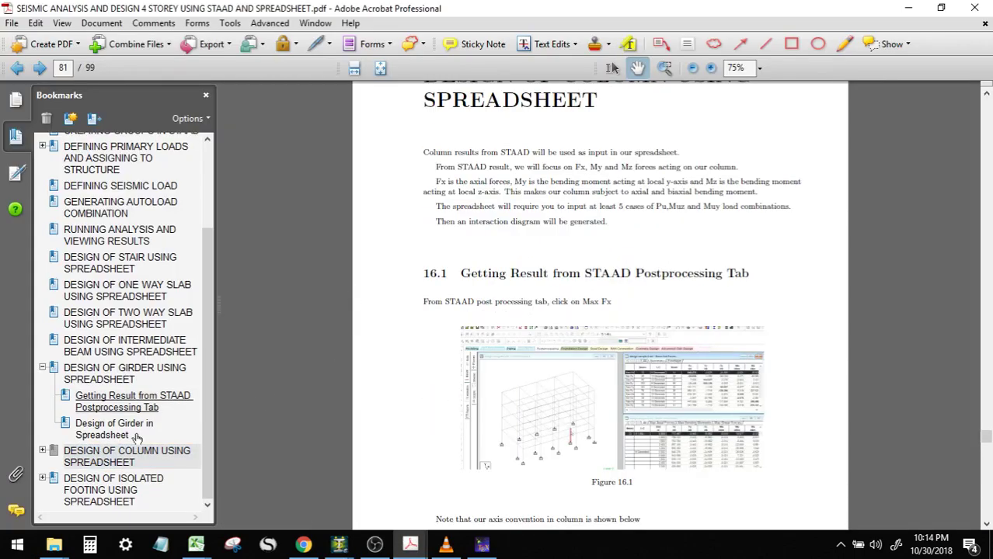
pyautogui.click(43, 452)
pyautogui.click(131, 431)
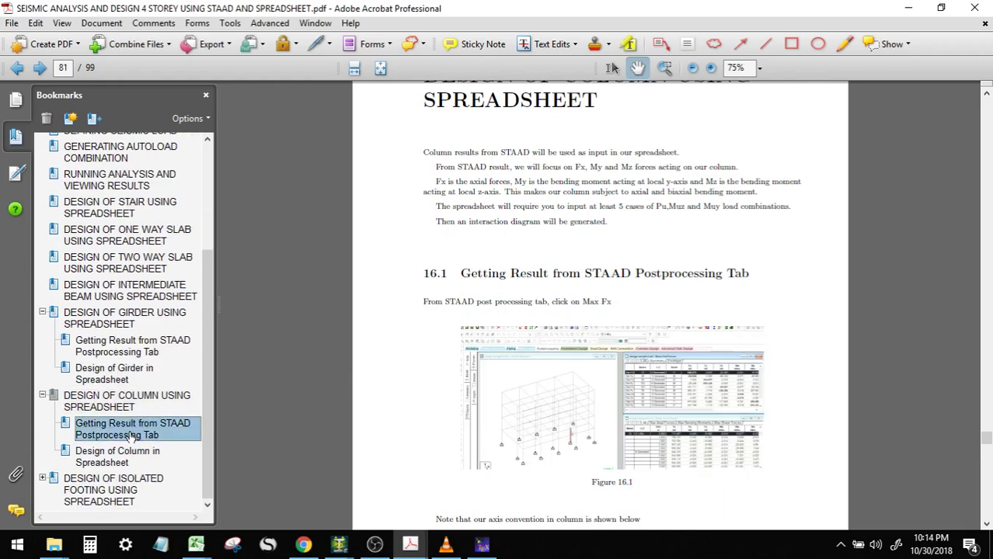
# - Scroll from page 82 to the 16.2 Design of Column in Spreadsheet heading on page 83
pyautogui.moveTo(553, 222); pyautogui.dragTo(553, 291)
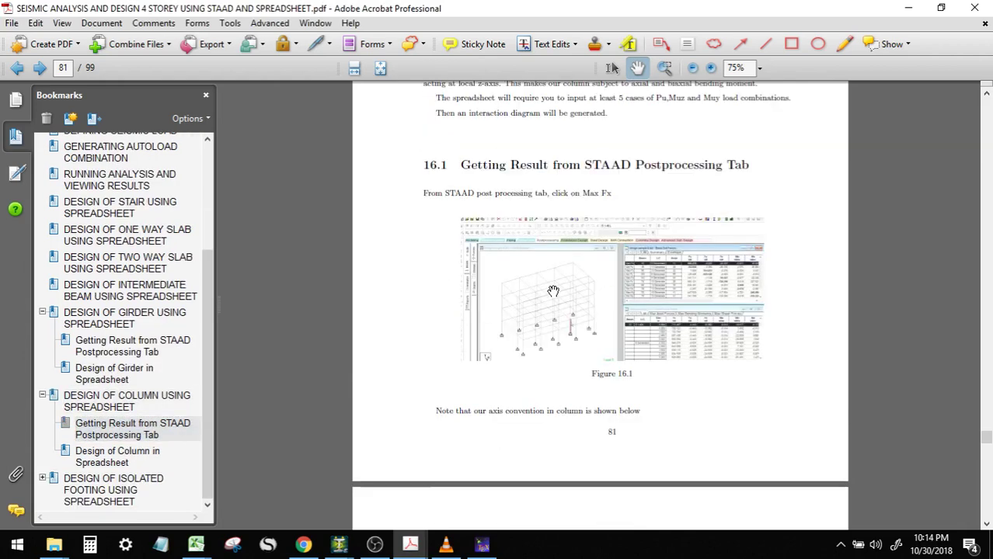
pyautogui.scroll(-10, 553, 292)
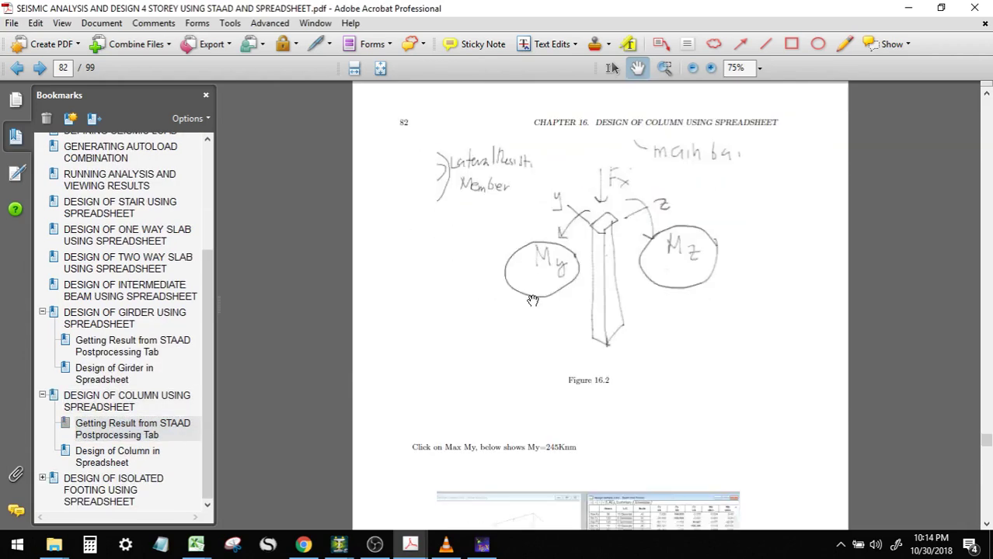
pyautogui.scroll(1, 543, 287)
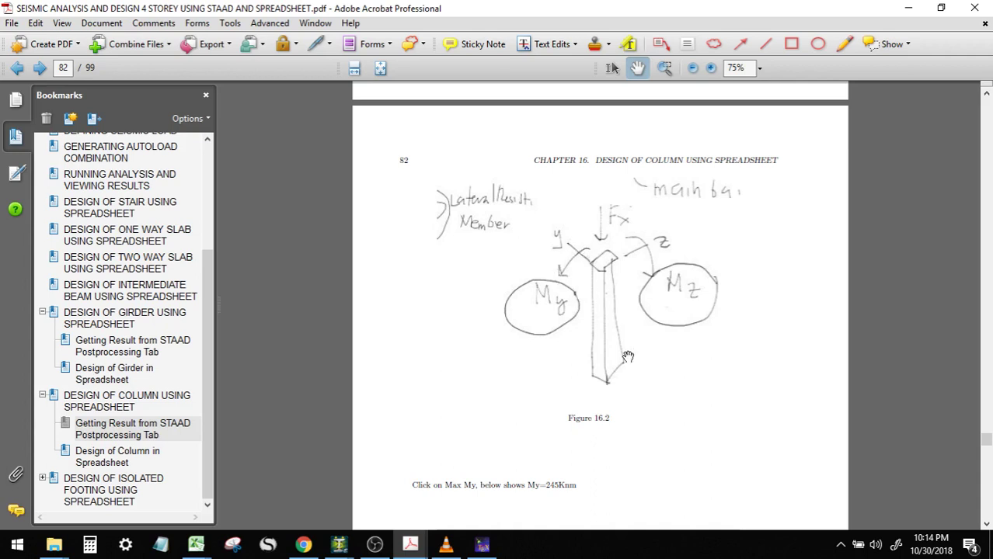
pyautogui.scroll(-5, 628, 356)
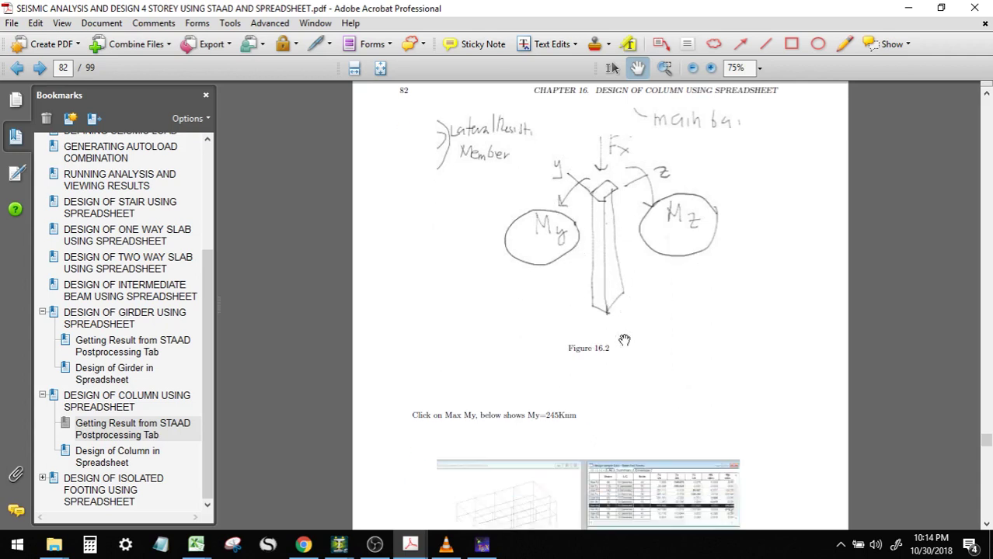
pyautogui.scroll(1, 543, 297)
pyautogui.scroll(-2, 543, 297)
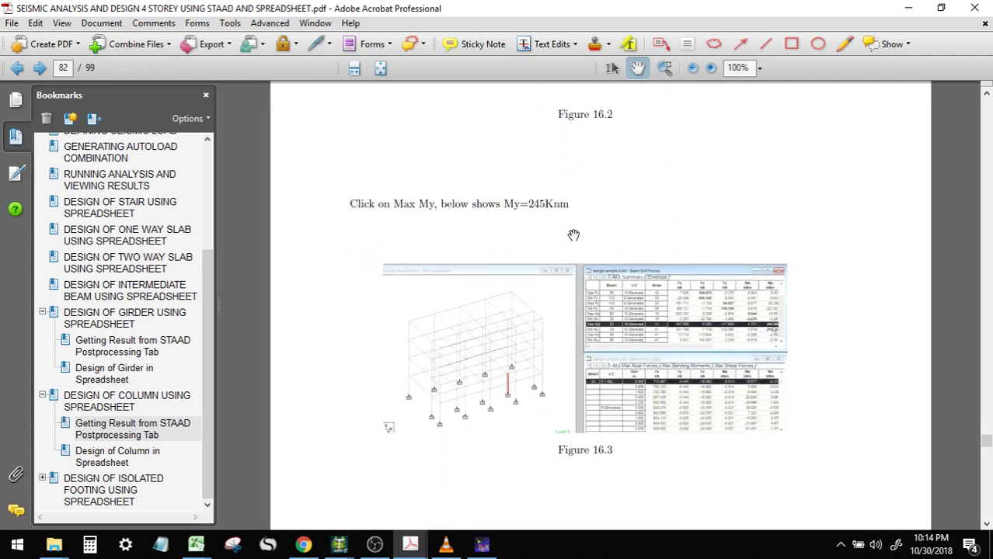
pyautogui.click(548, 223)
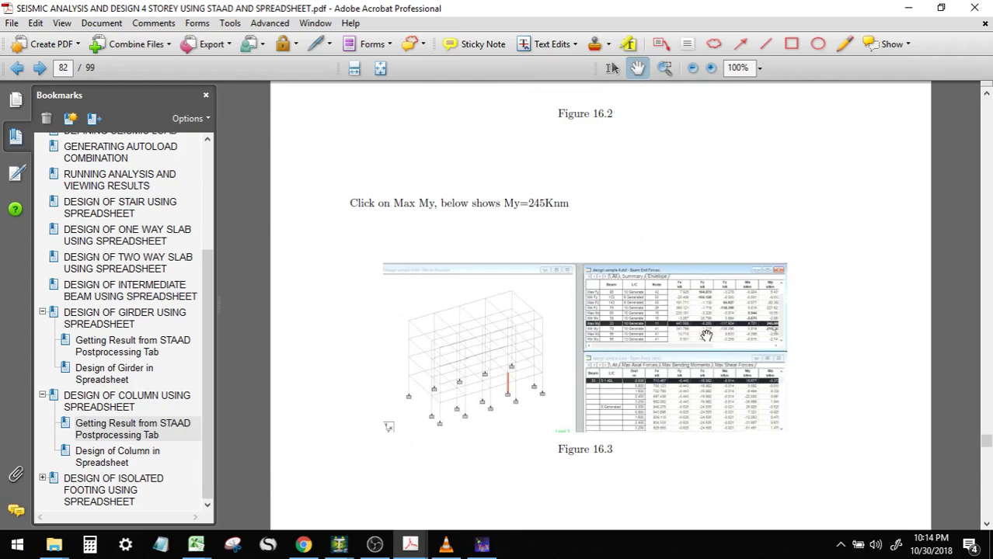
pyautogui.scroll(-1, 674, 373)
pyautogui.scroll(1, 782, 315)
pyautogui.scroll(3, 782, 314)
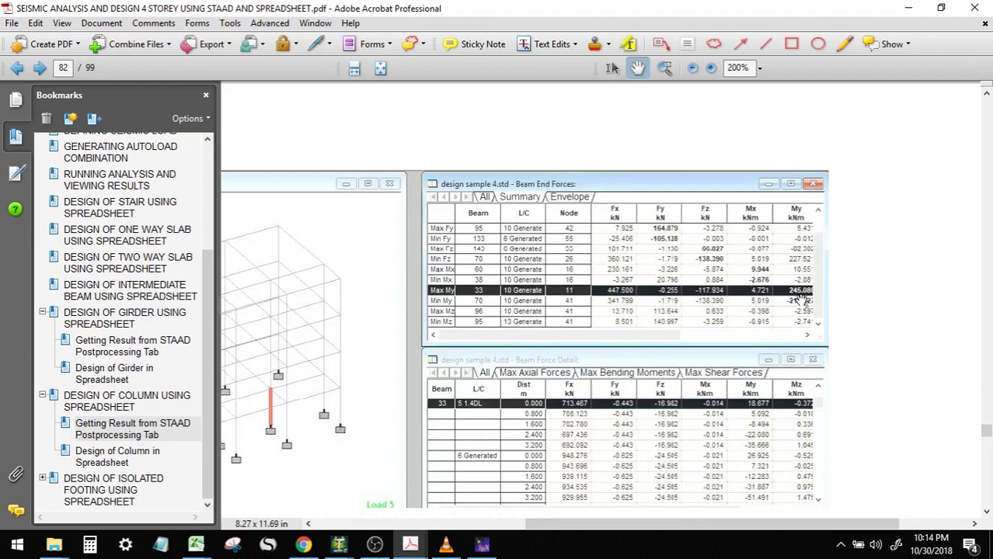
pyautogui.scroll(-2, 803, 299)
pyautogui.scroll(-4, 671, 325)
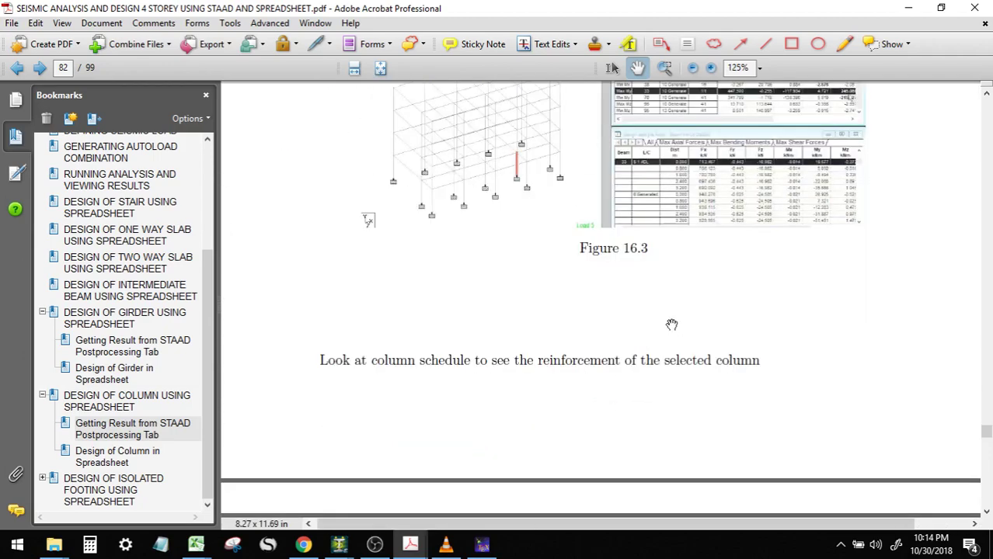
pyautogui.scroll(-15, 671, 324)
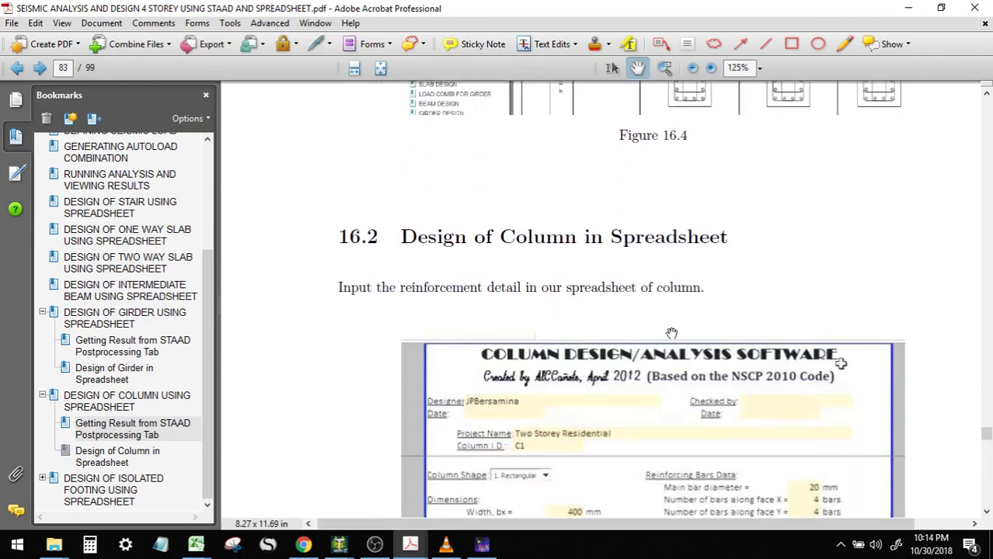
# - Review Figure 16.5's factored forces with the page zoomed to 100%
pyautogui.scroll(-5, 671, 333)
pyautogui.scroll(3, 614, 312)
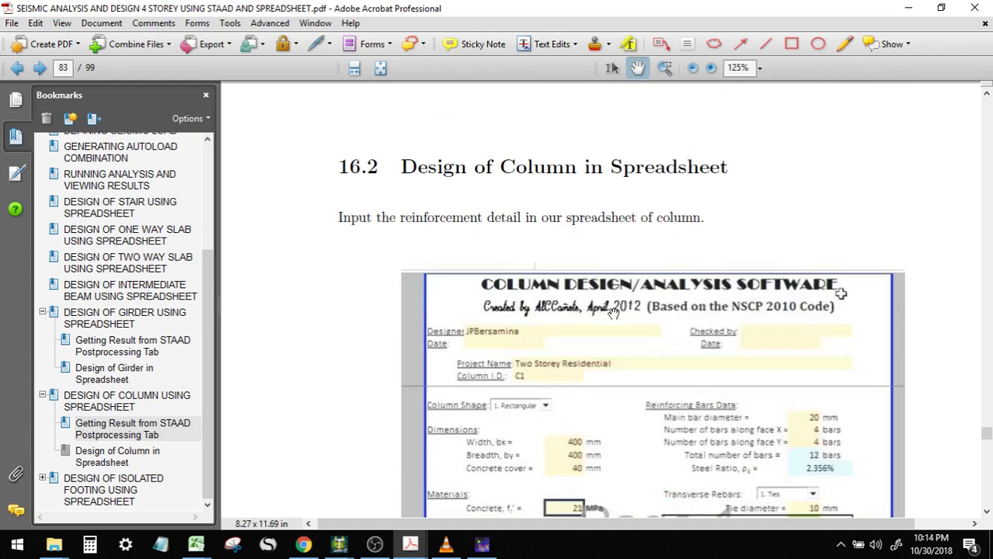
pyautogui.scroll(-5, 614, 312)
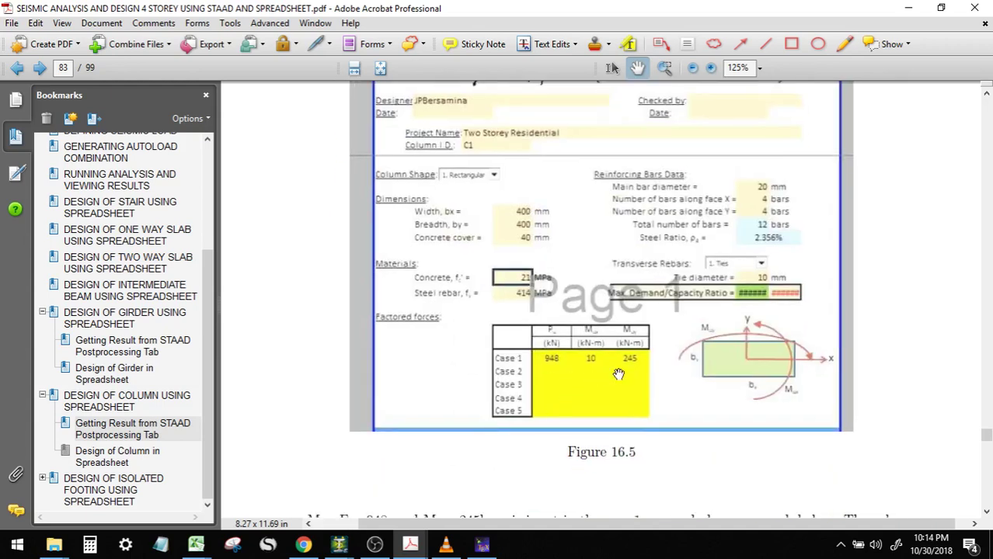
pyautogui.click(633, 365)
pyautogui.click(634, 365)
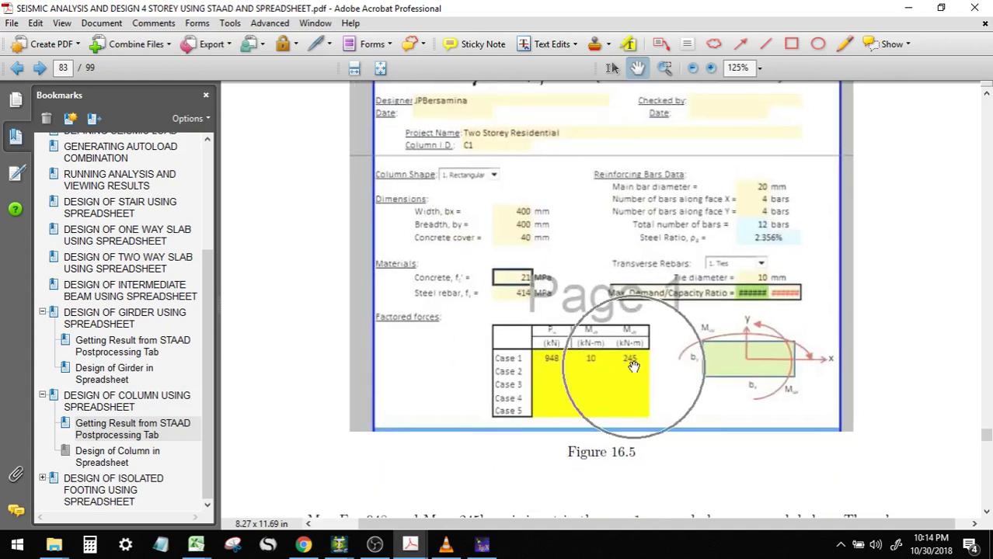
pyautogui.click(648, 358)
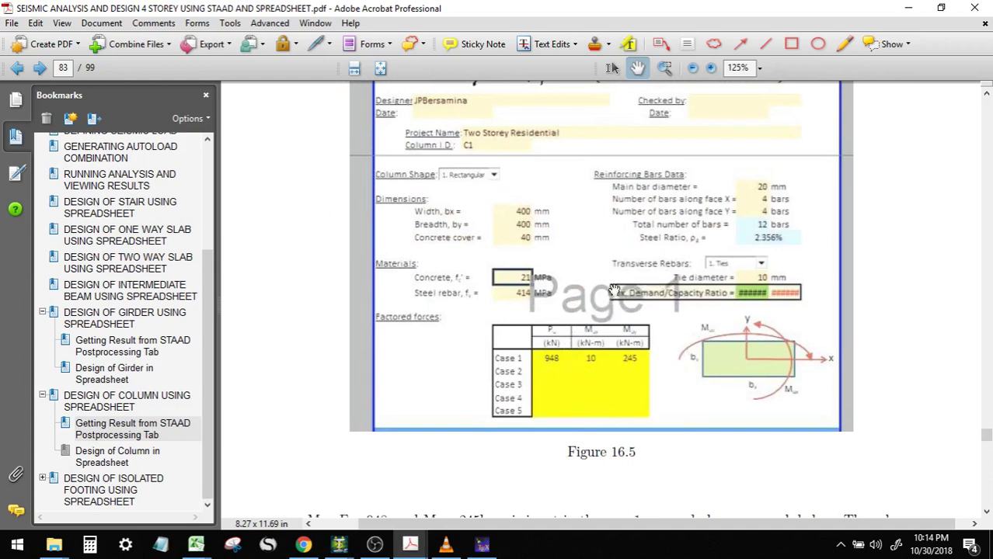
pyautogui.scroll(3, 614, 289)
pyautogui.scroll(-2, 609, 379)
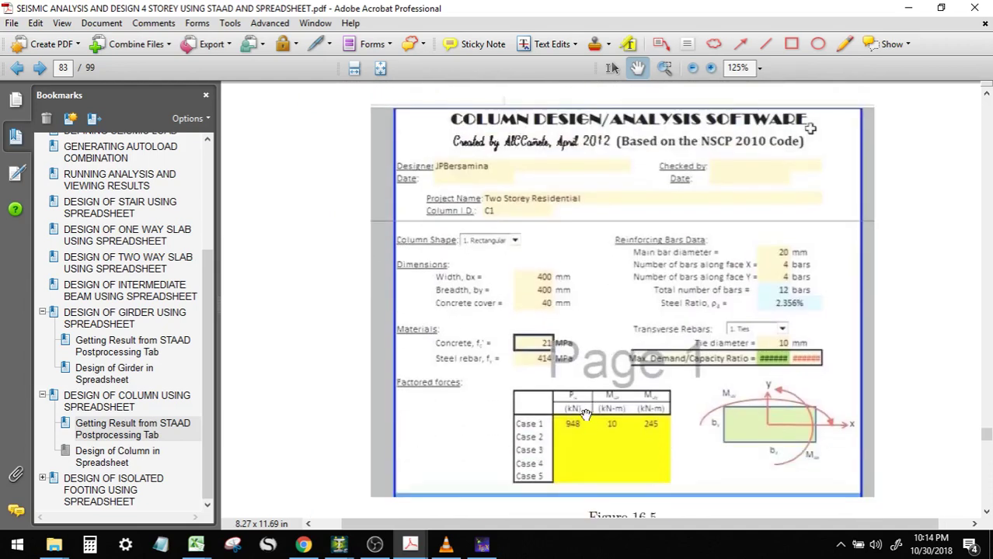
# - Scroll past Figure 16.6 to the page 84 Column Design sheet passing at 0.899
pyautogui.click(577, 435)
pyautogui.click(576, 435)
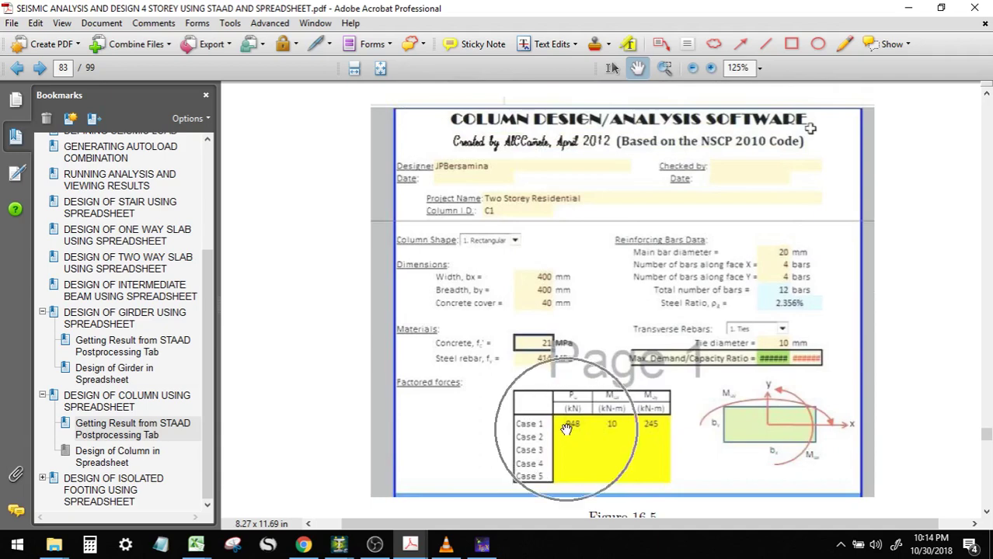
pyautogui.scroll(-3, 622, 420)
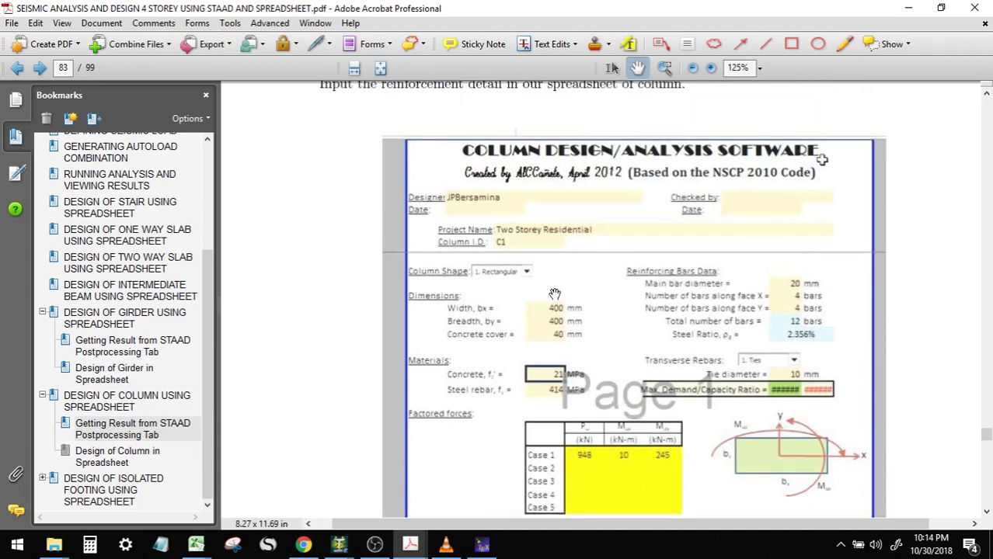
pyautogui.scroll(-1, 602, 410)
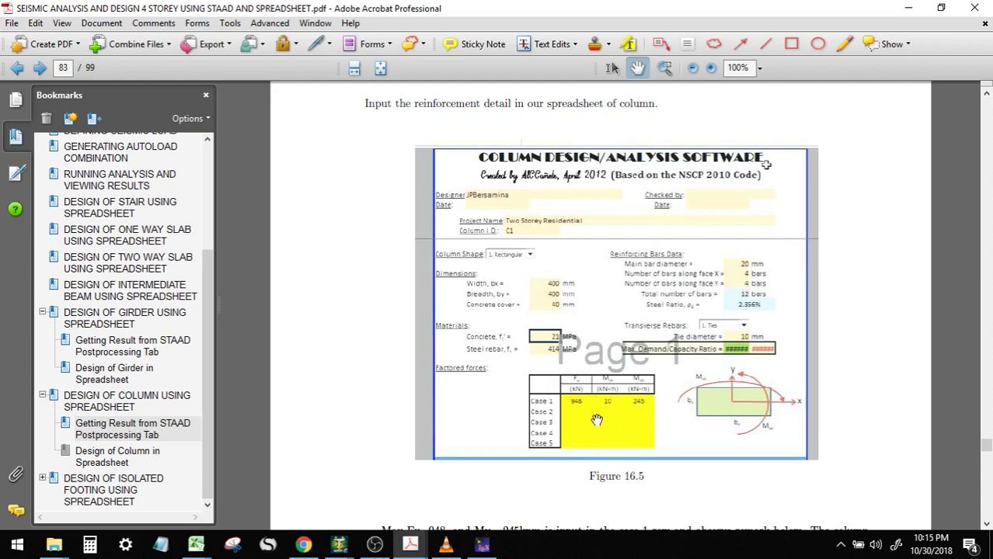
pyautogui.click(597, 416)
pyautogui.click(607, 414)
pyautogui.scroll(-10, 581, 388)
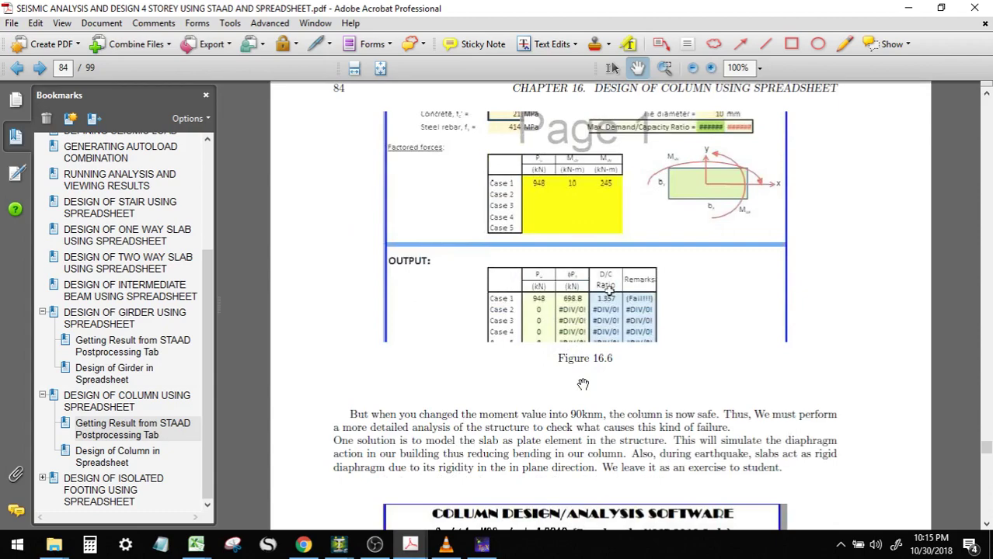
pyautogui.scroll(-8, 583, 384)
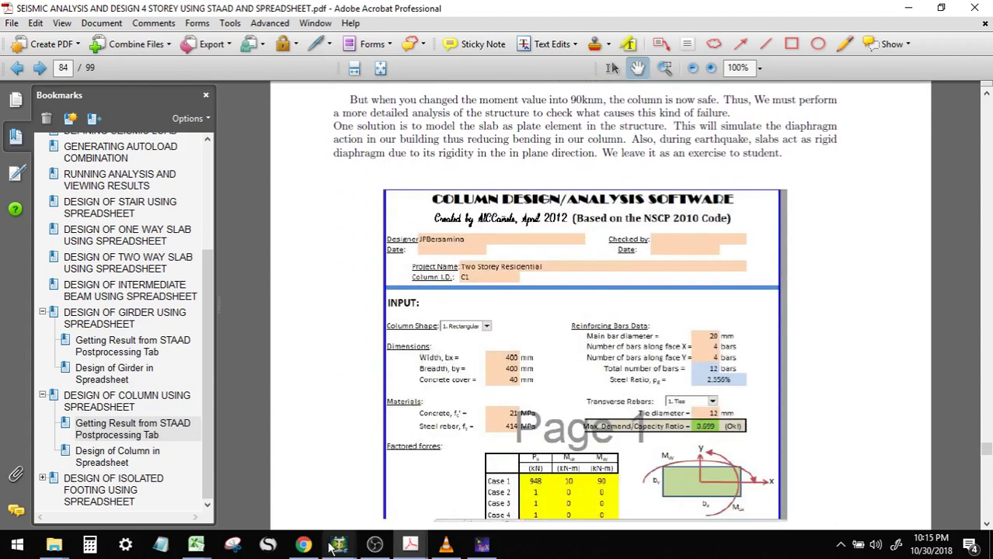
# - Switch to the Excel COLUMN DESIGN FORCES sheet and review the corner-column Max Fx and Min Fx rows
pyautogui.click(124, 501)
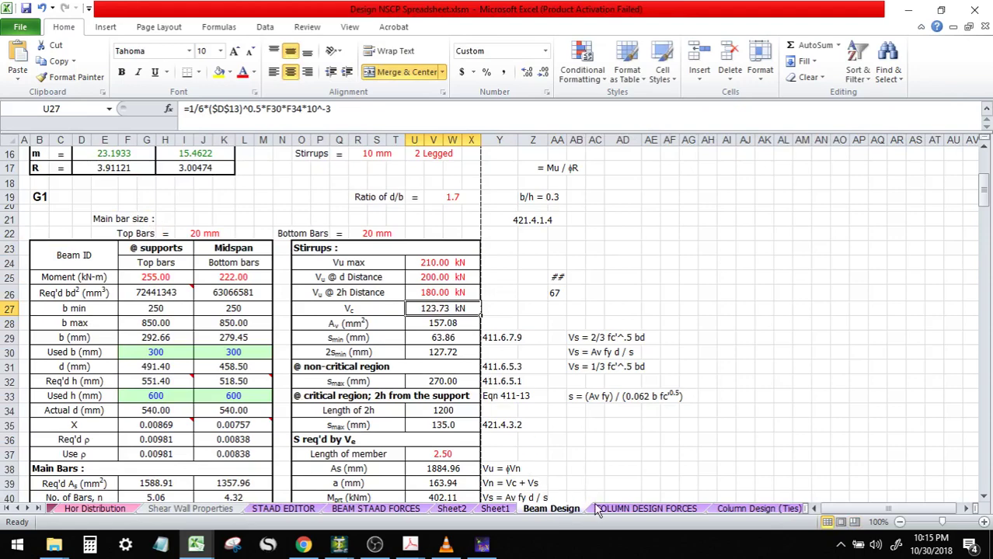
pyautogui.click(622, 509)
pyautogui.scroll(6, 242, 340)
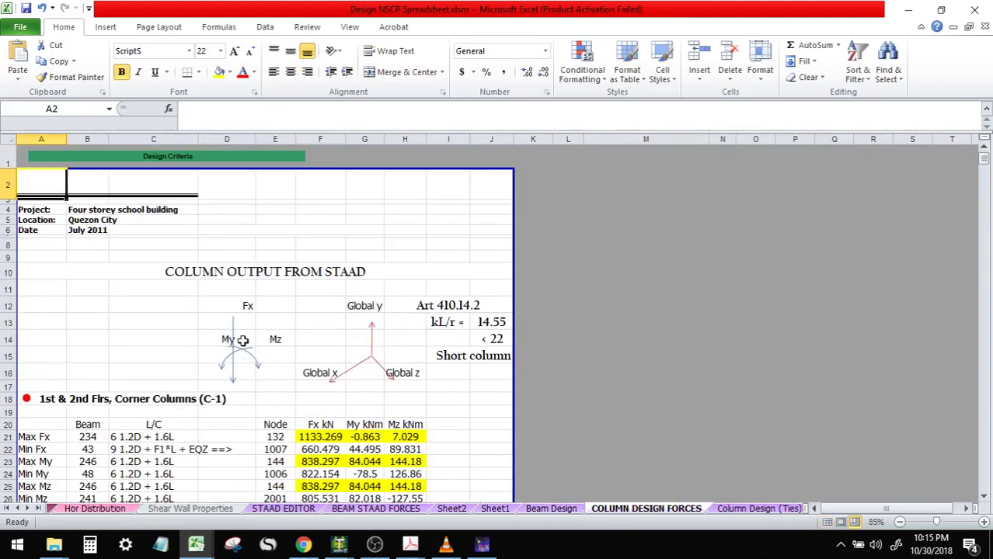
pyautogui.scroll(-3, 242, 340)
pyautogui.click(45, 319)
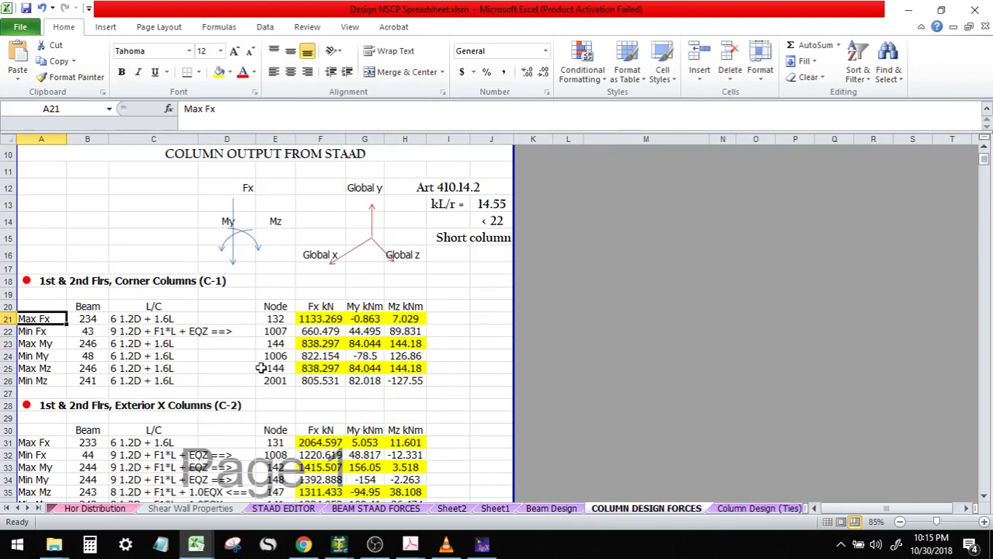
pyautogui.click(53, 332)
pyautogui.click(451, 319)
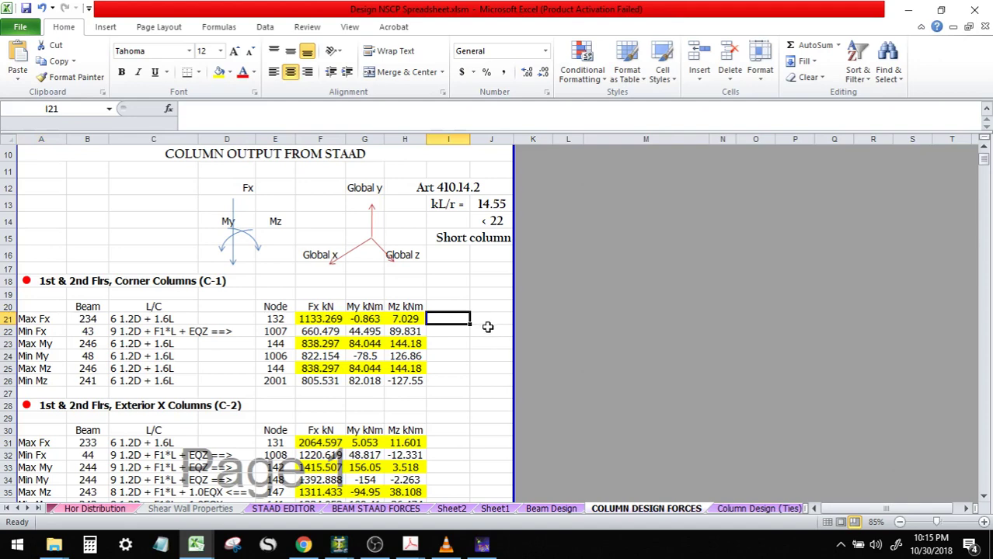
pyautogui.click(487, 327)
pyautogui.click(482, 317)
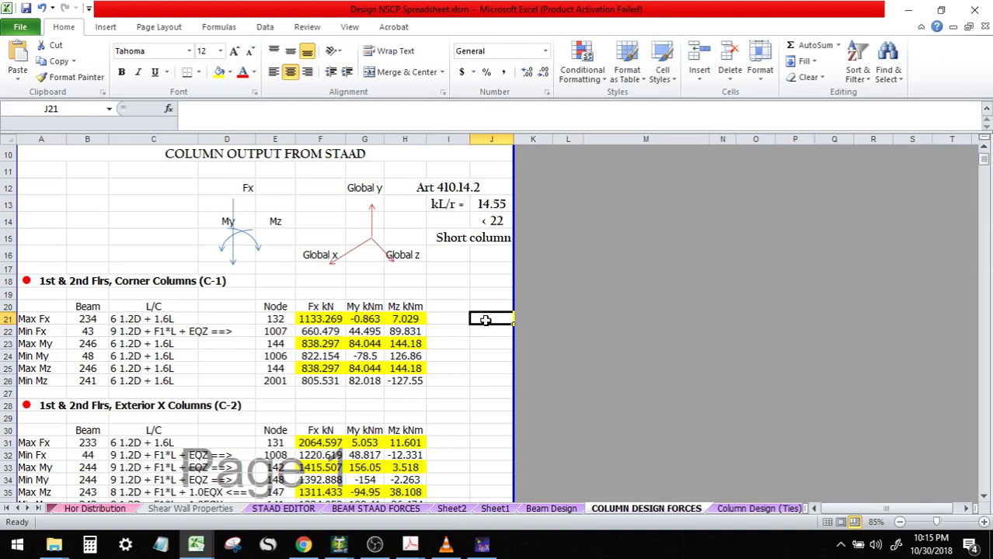
pyautogui.click(44, 320)
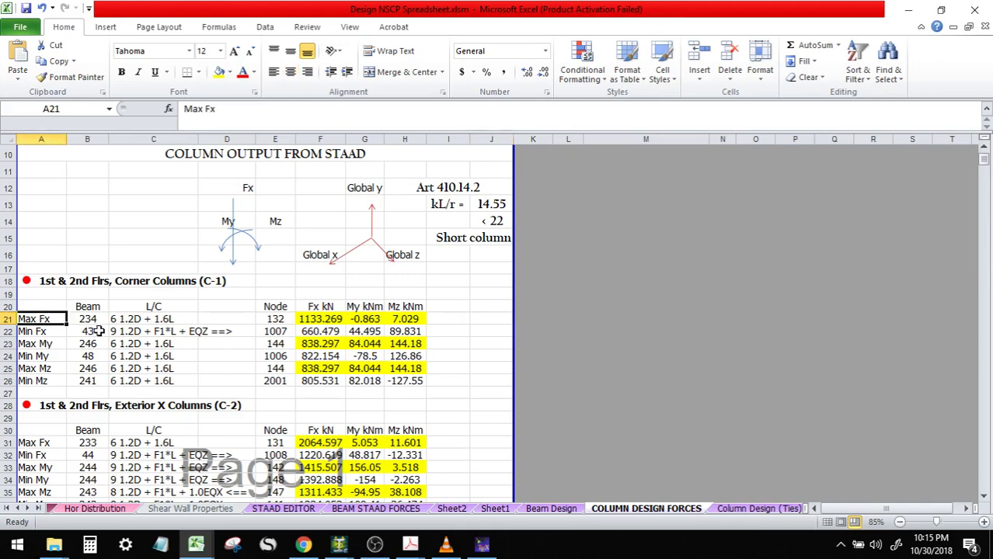
pyautogui.click(52, 332)
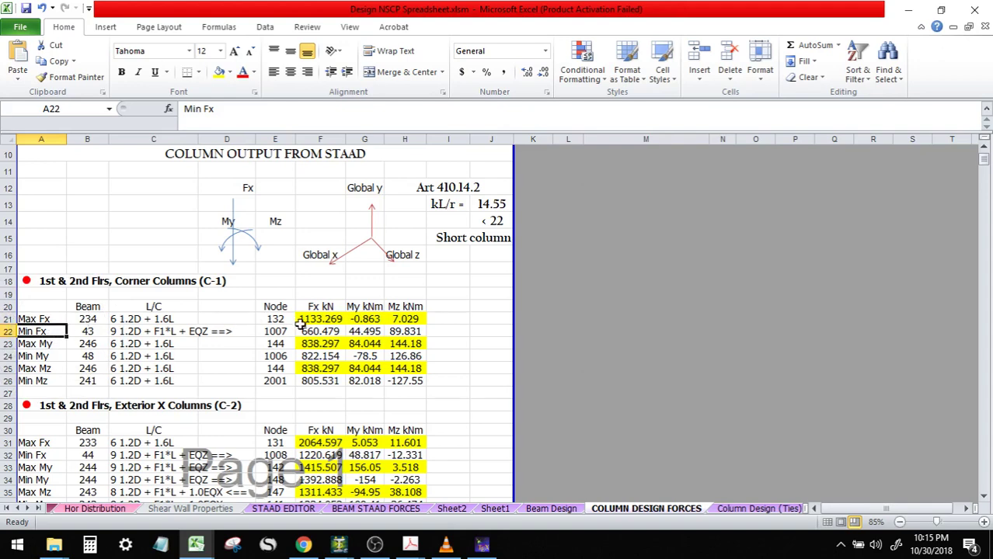
pyautogui.click(47, 332)
# - Copy the Min Fx My moment 44.495 from cell G22
pyautogui.click(310, 332)
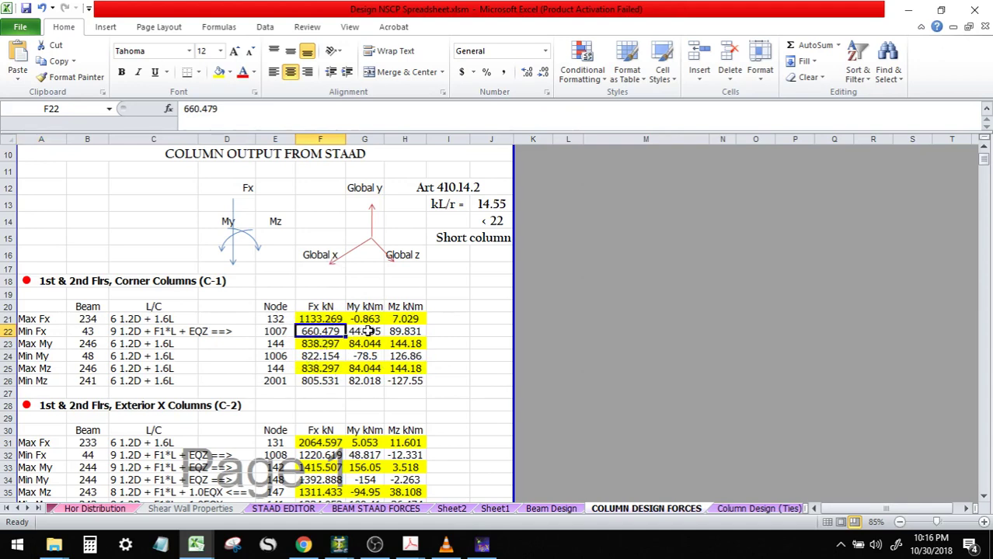
pyautogui.click(327, 334)
pyautogui.click(369, 332)
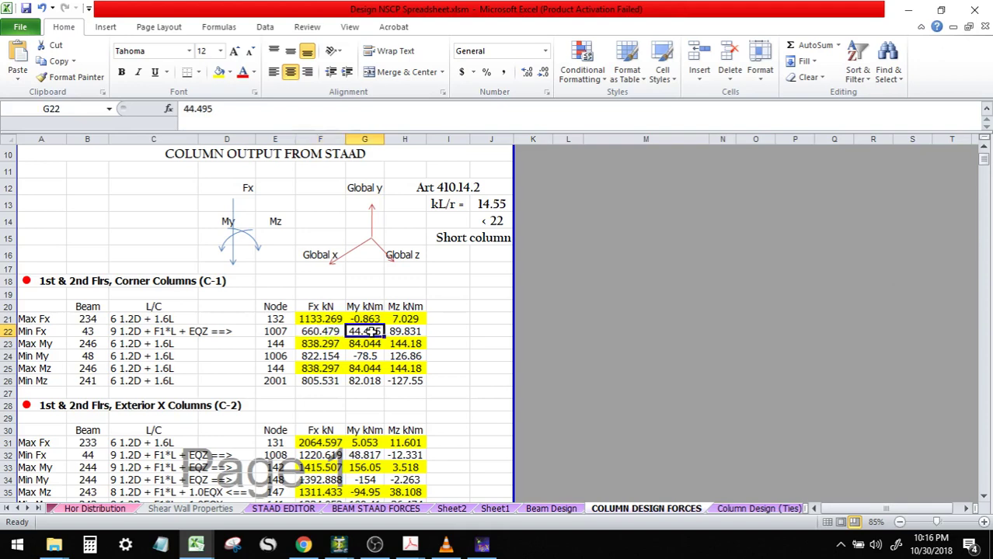
pyautogui.click(406, 333)
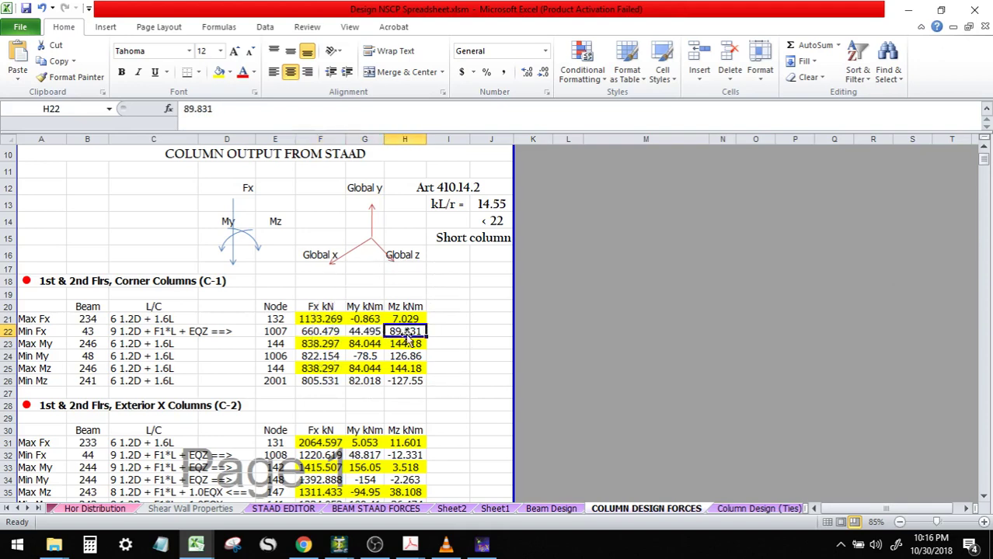
pyautogui.click(318, 333)
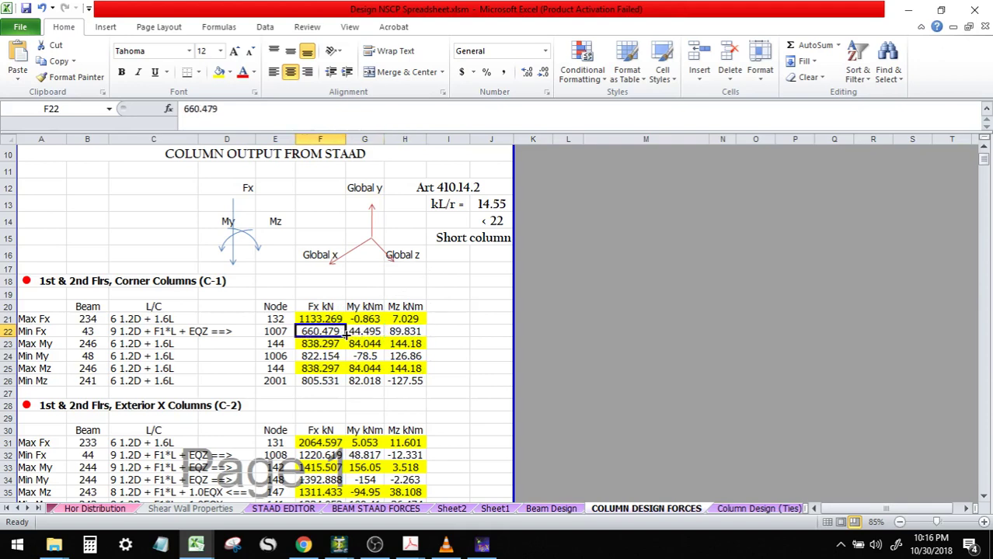
pyautogui.press('Right')
pyautogui.press('Right')
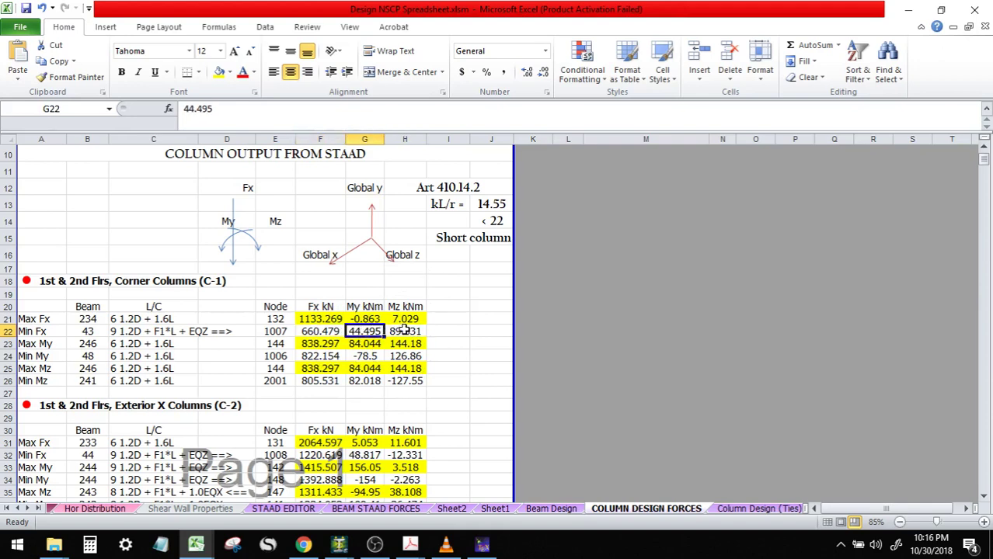
pyautogui.click(365, 333)
pyautogui.click(329, 334)
pyautogui.click(330, 334)
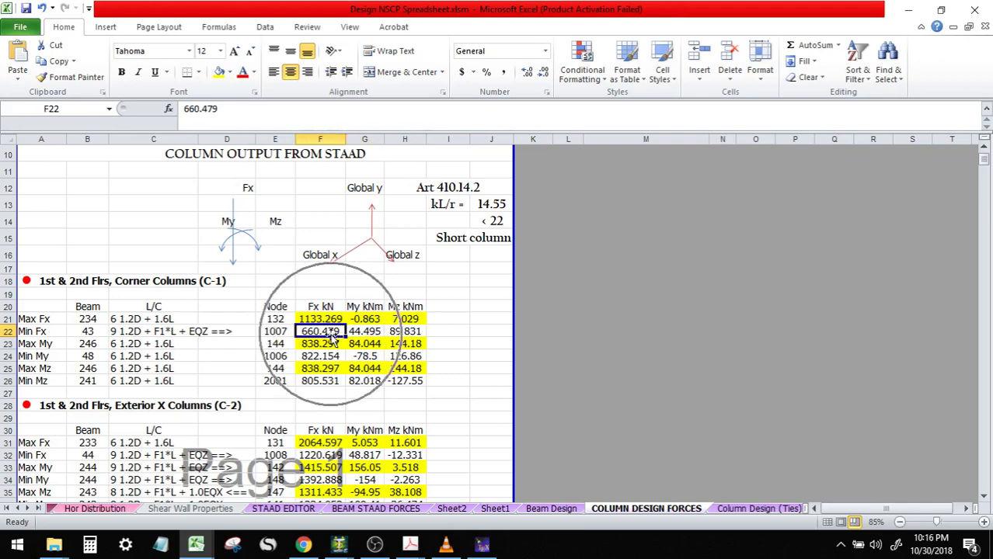
pyautogui.click(366, 332)
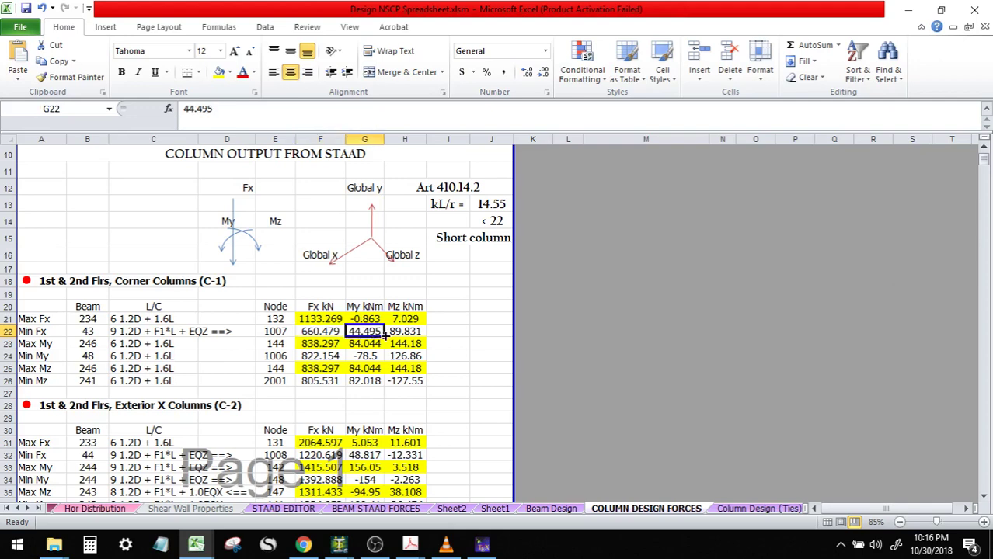
pyautogui.click(368, 335)
pyautogui.hotkey('ctrl', 'c')
pyautogui.click(317, 318)
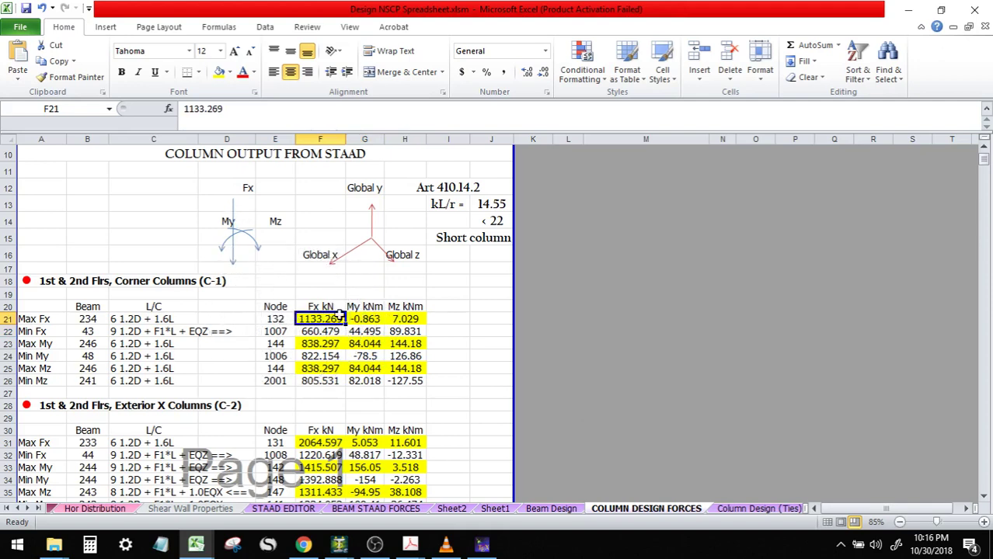
pyautogui.click(362, 317)
pyautogui.click(395, 315)
pyautogui.click(367, 317)
pyautogui.click(386, 315)
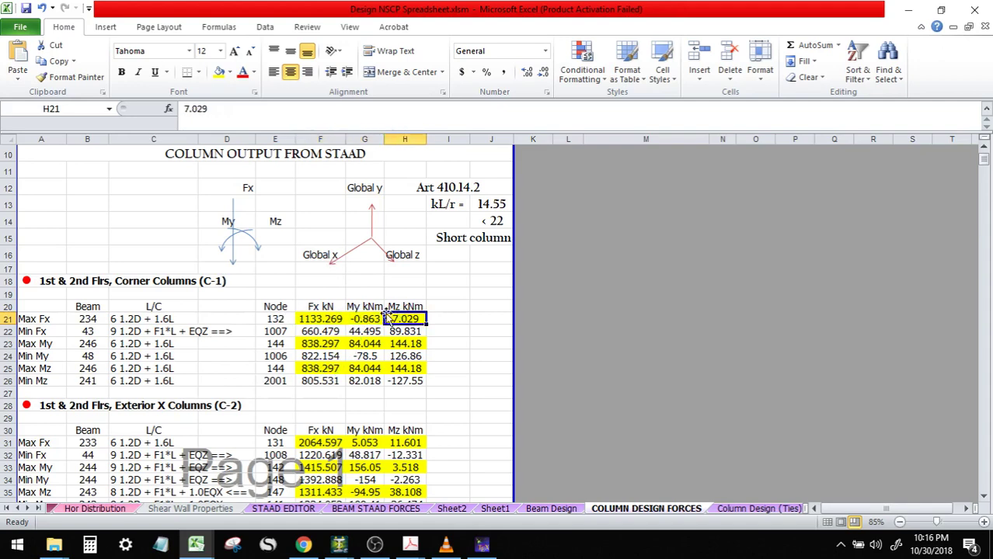
pyautogui.click(370, 319)
pyautogui.click(404, 317)
pyautogui.click(377, 317)
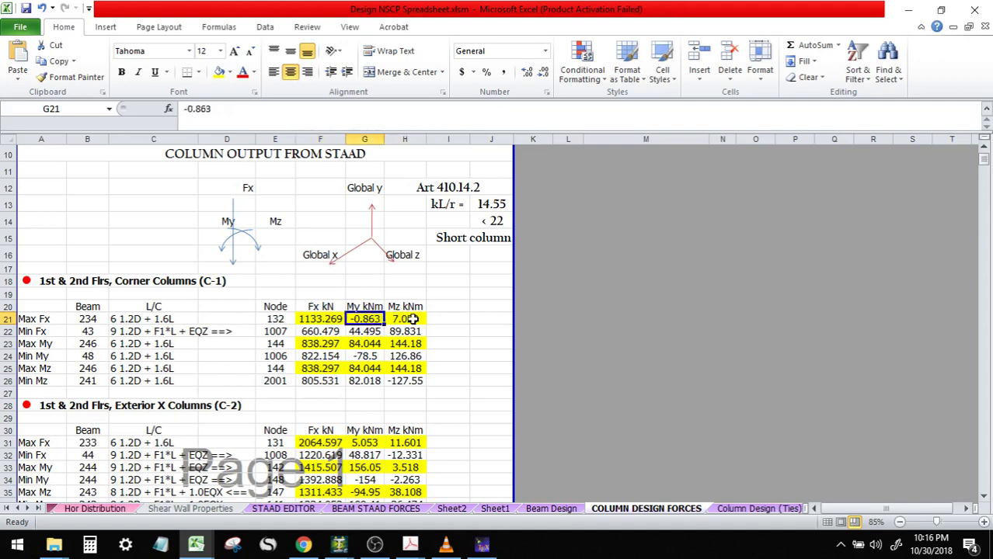
pyautogui.click(412, 318)
pyautogui.moveTo(314, 332); pyautogui.dragTo(398, 380)
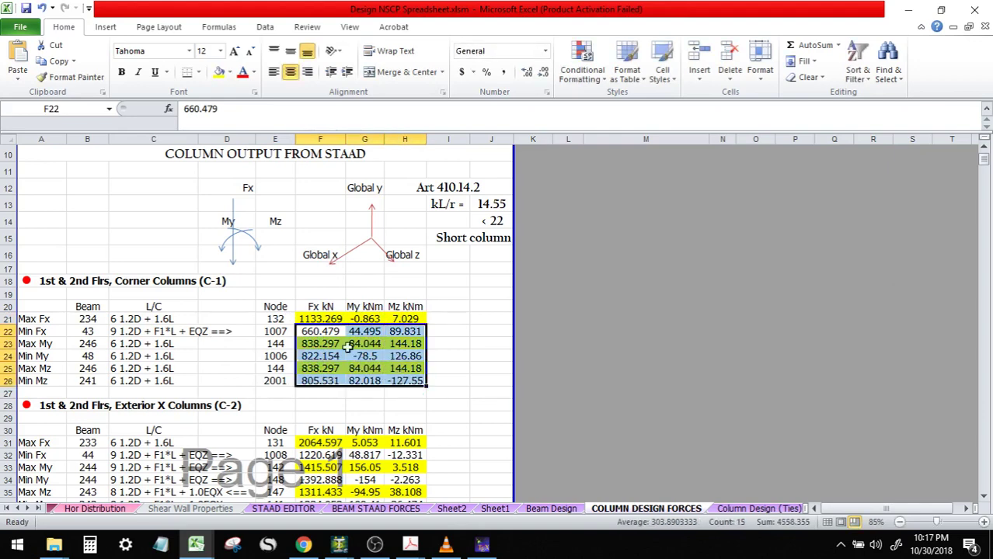
pyautogui.click(431, 345)
# - Duplicate the COLUMN DESIGN FORCES sheet, placing the copy before Column Design (Ties)
pyautogui.moveTo(37, 322); pyautogui.dragTo(40, 380)
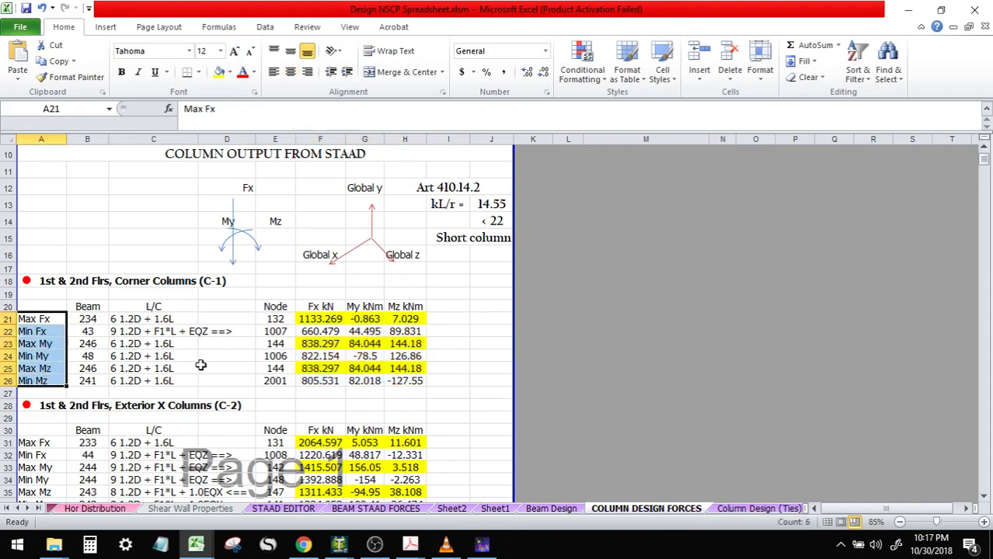
pyautogui.rightClick(658, 513)
pyautogui.click(695, 404)
pyautogui.click(622, 459)
pyautogui.scroll(-5, 626, 426)
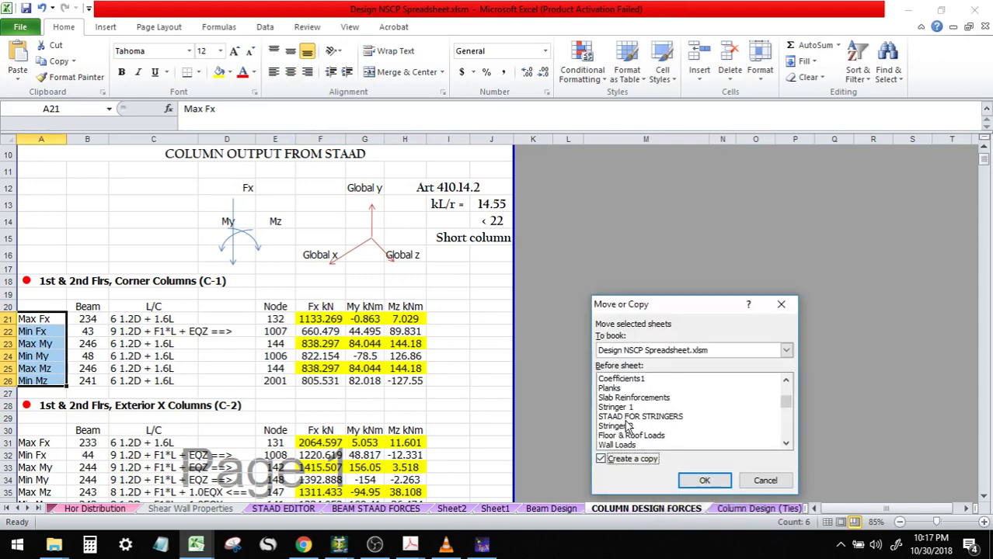
pyautogui.scroll(-2, 650, 438)
pyautogui.scroll(-4, 650, 439)
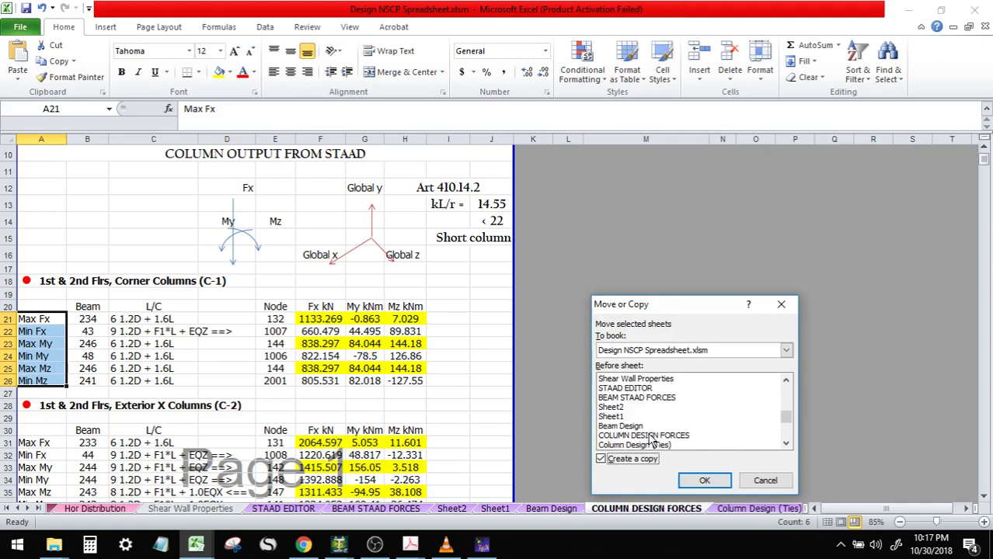
pyautogui.click(639, 419)
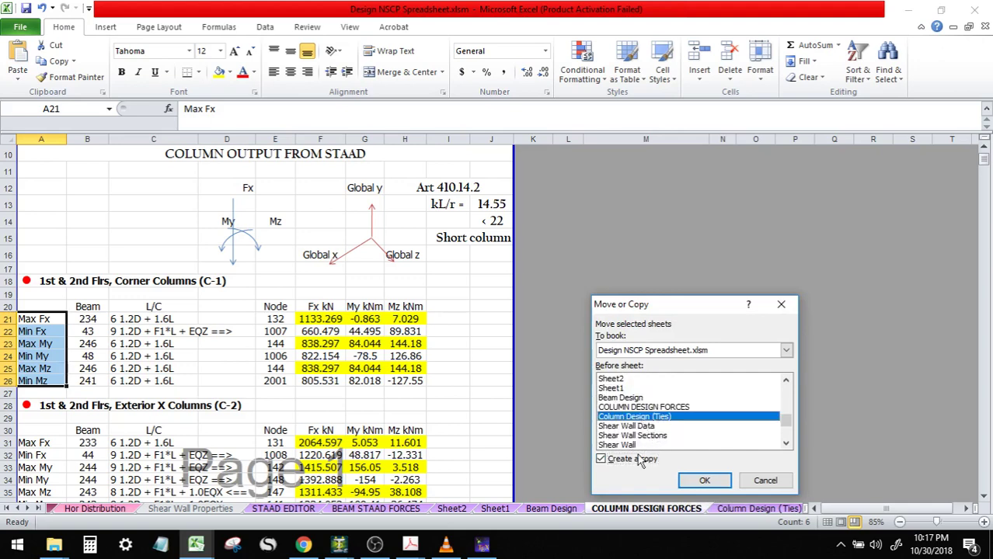
pyautogui.click(699, 482)
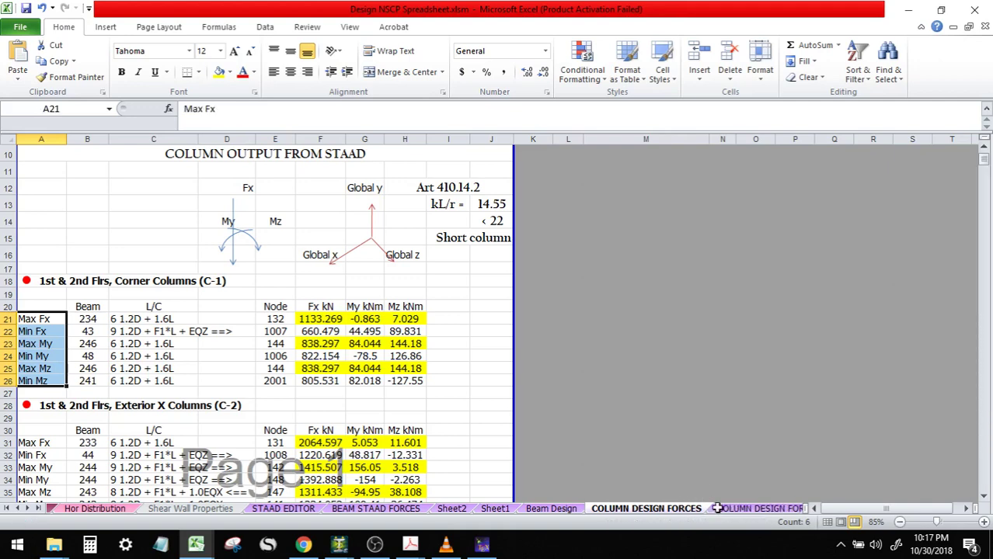
# - Check the copied sheet's load combination and its Max Fx to Min Mz labels in A21:A26
pyautogui.click(131, 346)
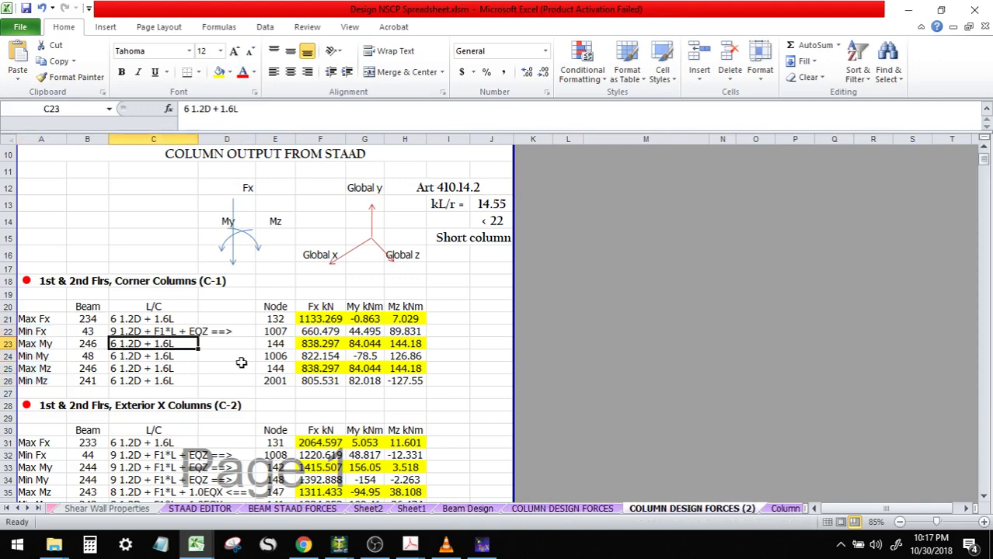
pyautogui.click(59, 320)
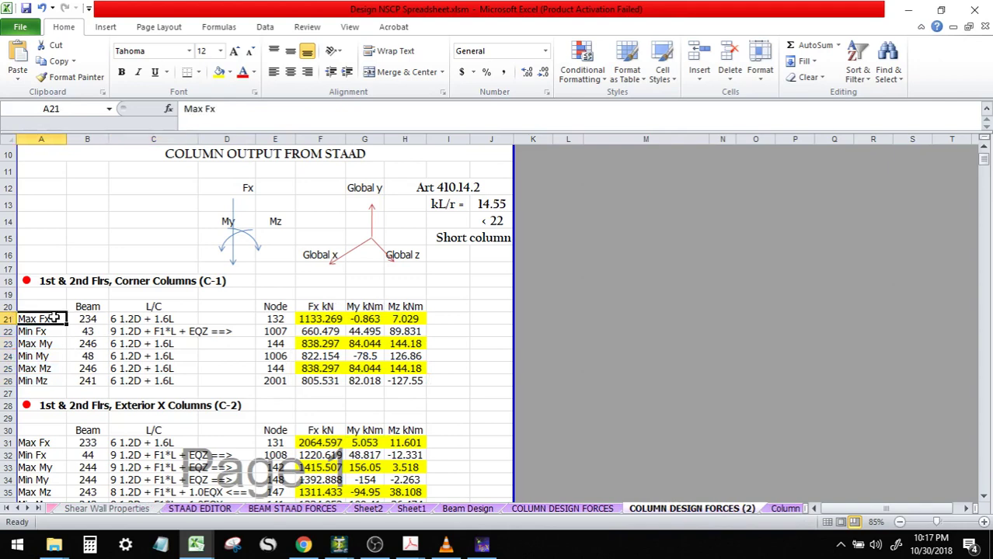
pyautogui.click(48, 332)
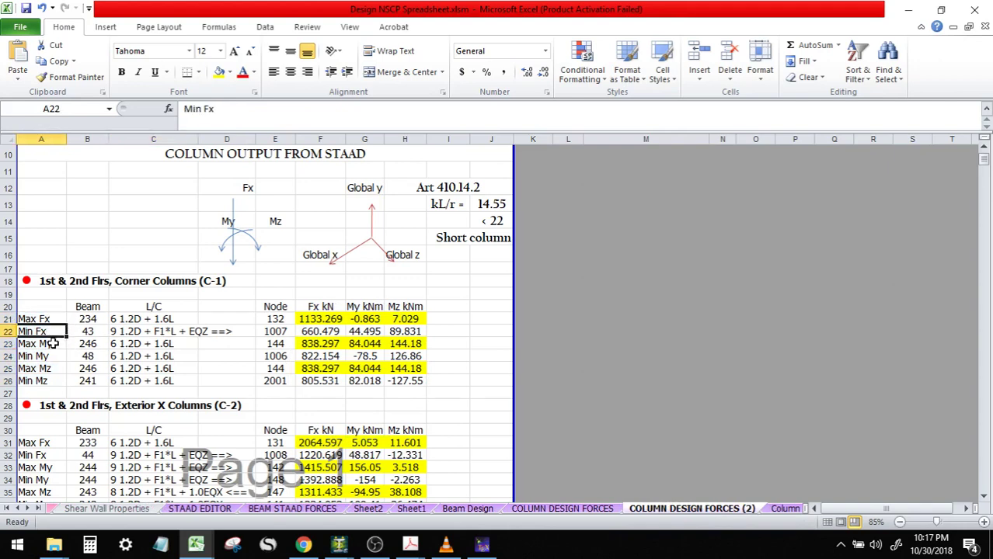
pyautogui.click(47, 344)
pyautogui.click(47, 357)
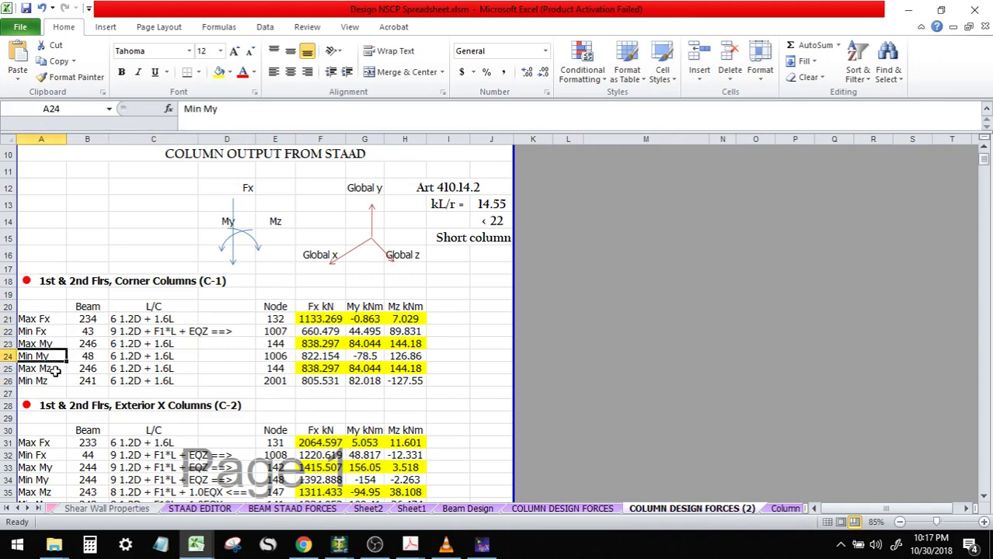
pyautogui.click(49, 369)
pyautogui.click(48, 380)
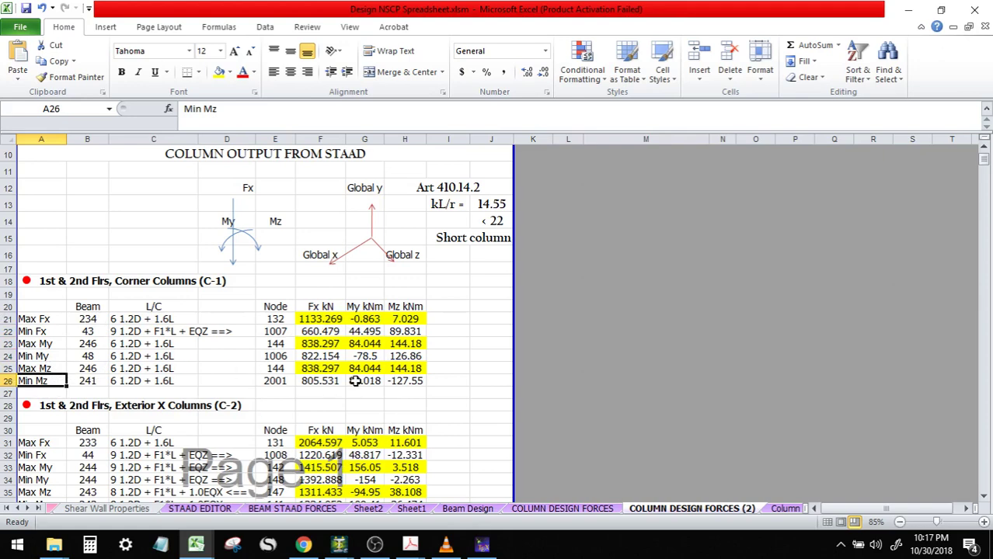
pyautogui.click(339, 544)
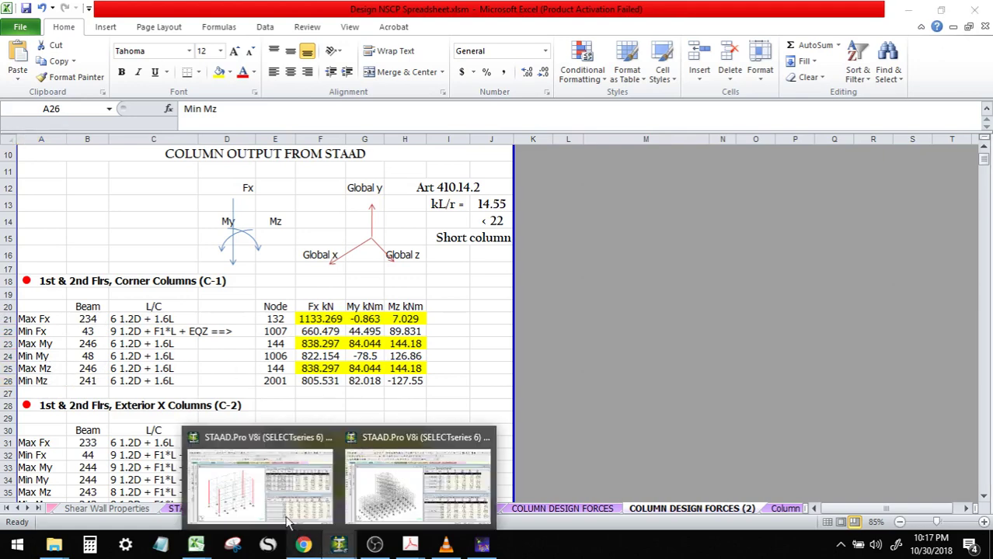
# - Copy the Max Fx row for beam 37 from STAAD.Pro's Beam End Forces table
pyautogui.click(287, 522)
pyautogui.click(470, 421)
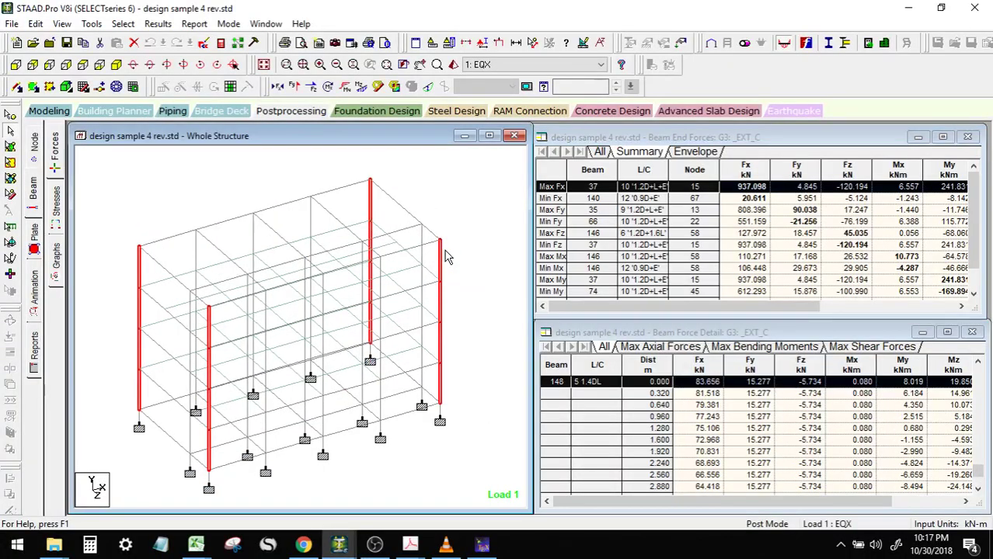
pyautogui.click(554, 190)
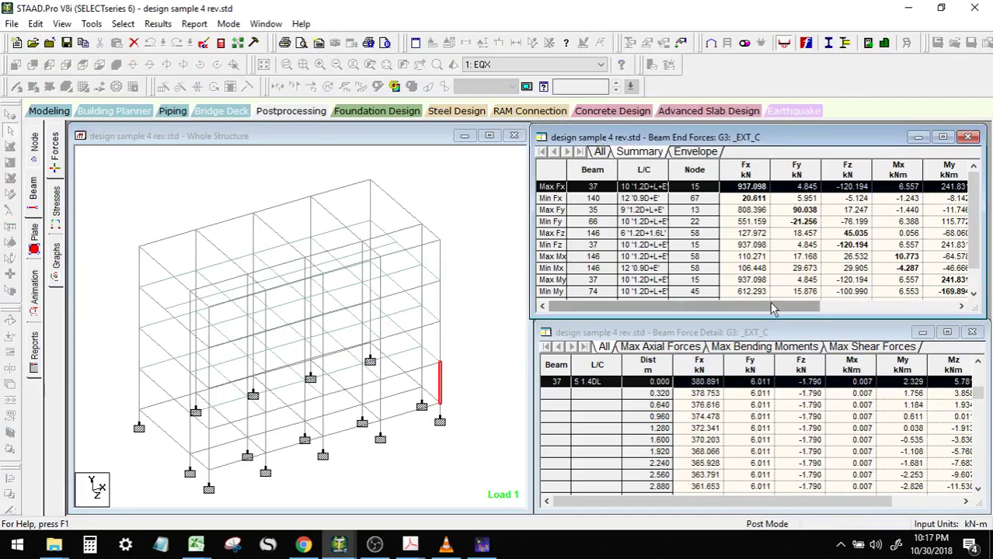
pyautogui.rightClick(544, 194)
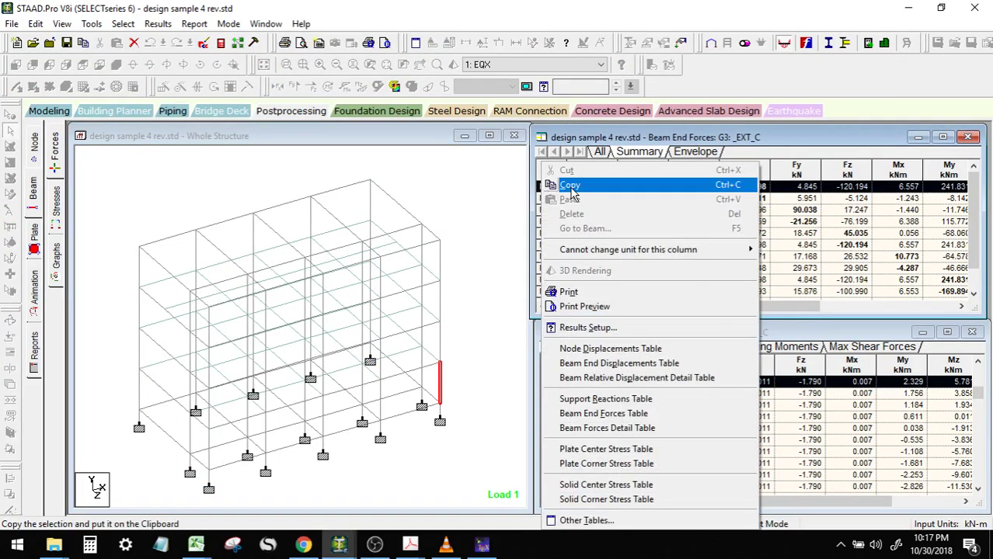
pyautogui.click(571, 187)
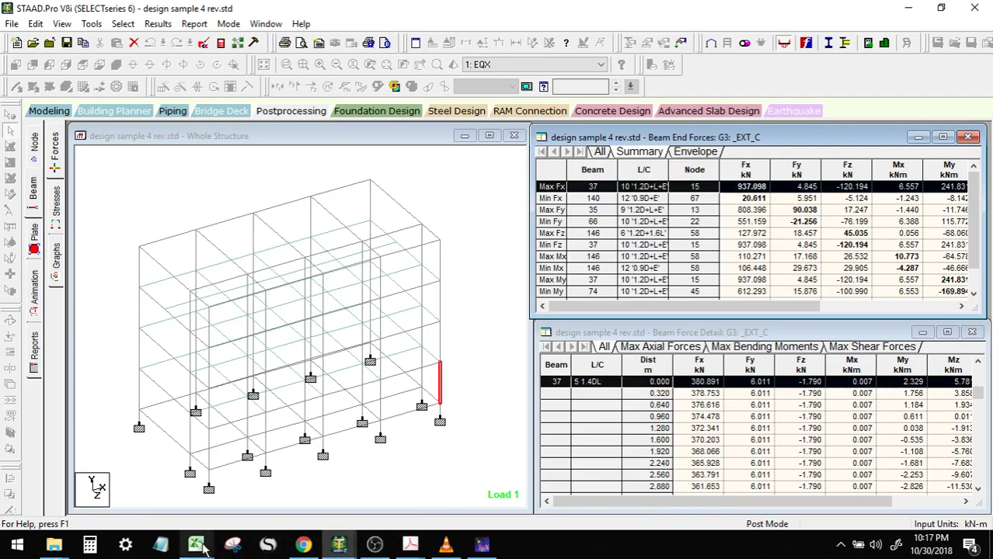
pyautogui.rightClick(550, 185)
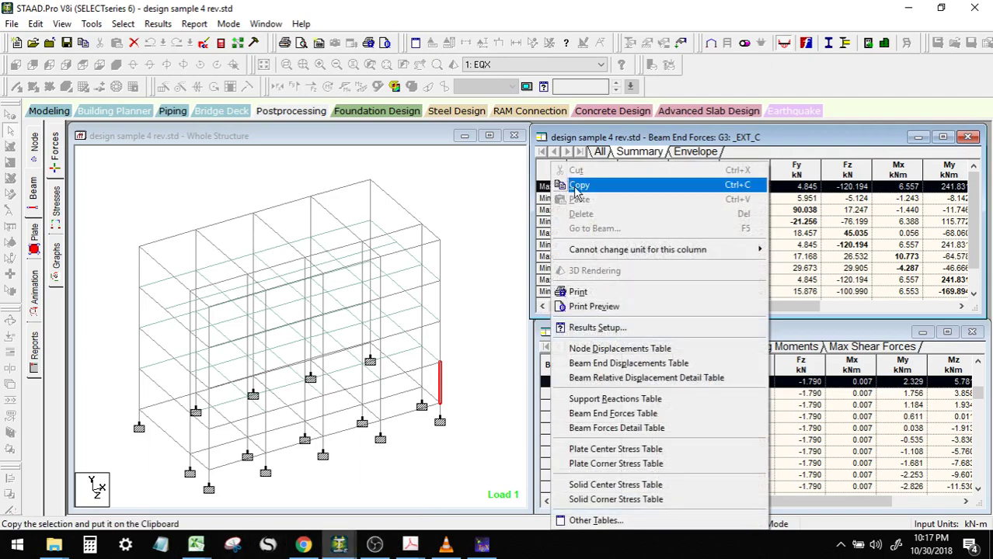
pyautogui.click(578, 186)
pyautogui.click(195, 545)
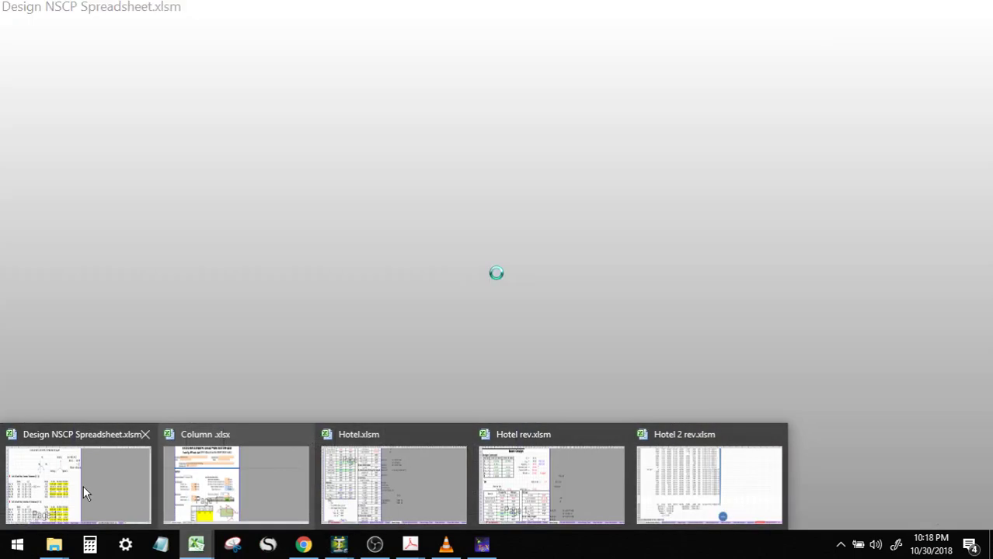
# - Trial-paste the Max Fx row at M14, undo it, and return to COLUMN DESIGN FORCES (2)
pyautogui.click(81, 485)
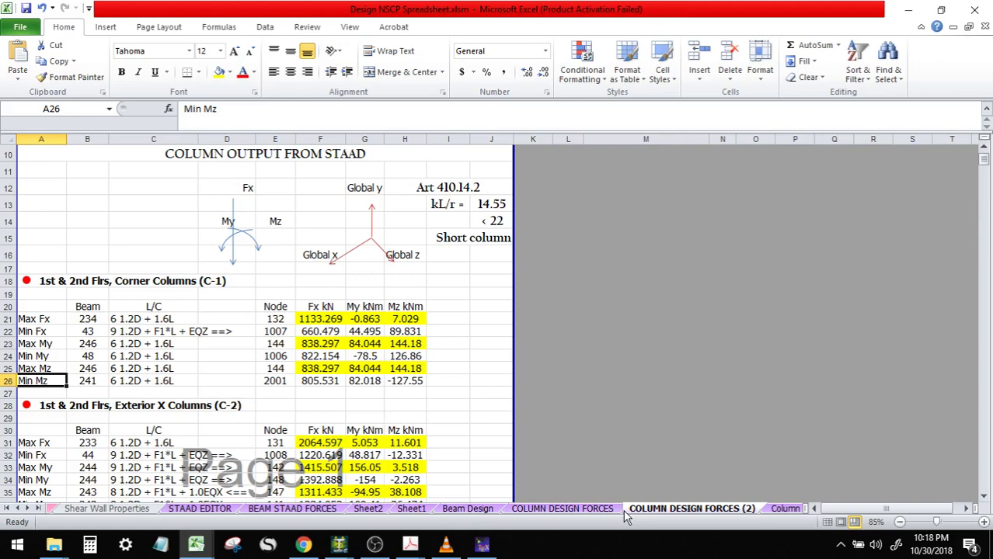
pyautogui.click(614, 225)
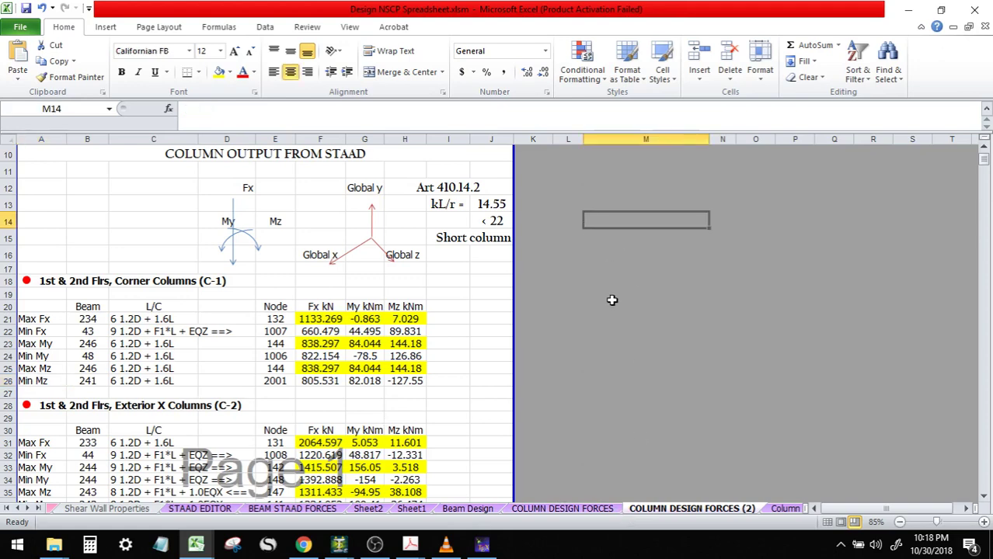
pyautogui.click(411, 509)
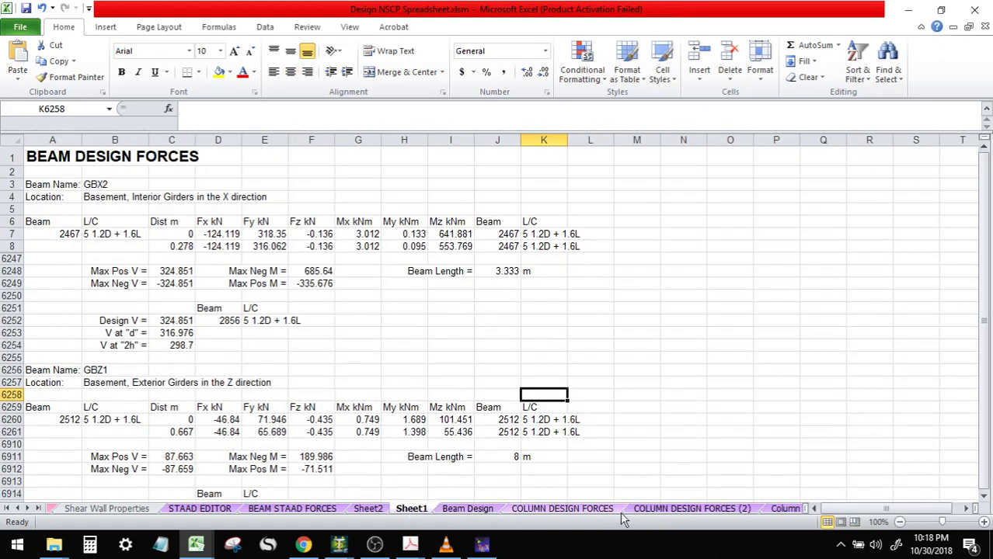
pyautogui.click(660, 512)
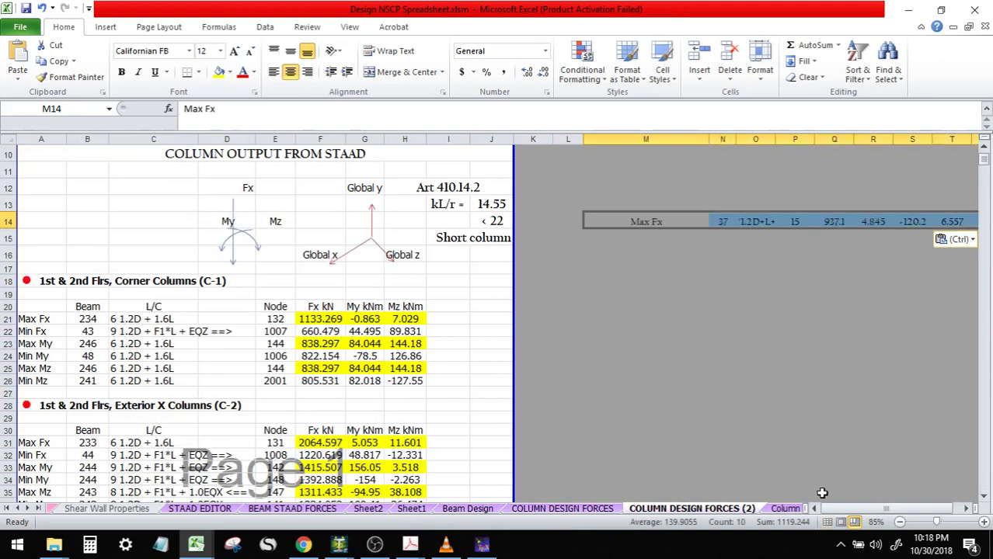
pyautogui.scroll(2, 807, 344)
pyautogui.hotkey('ctrl', 'z')
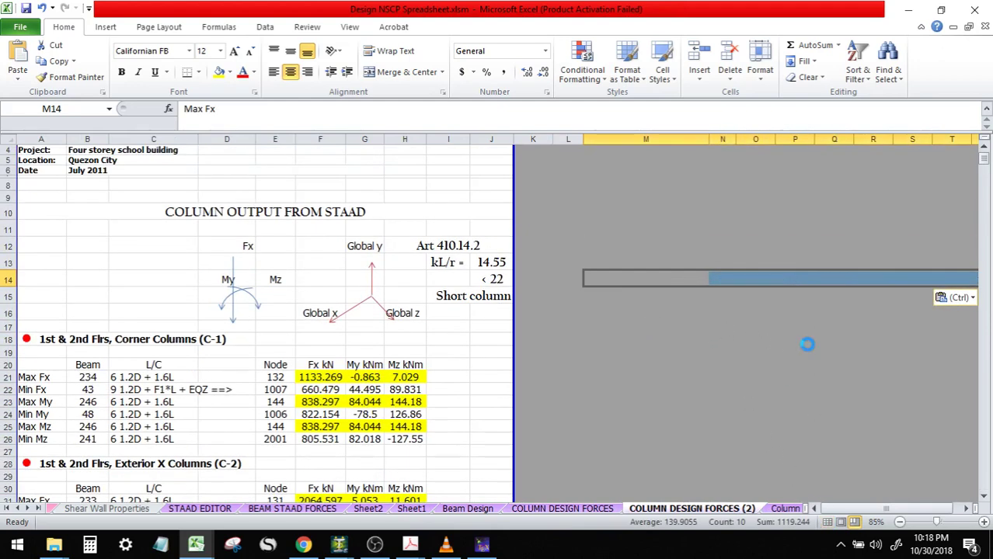
pyautogui.click(411, 510)
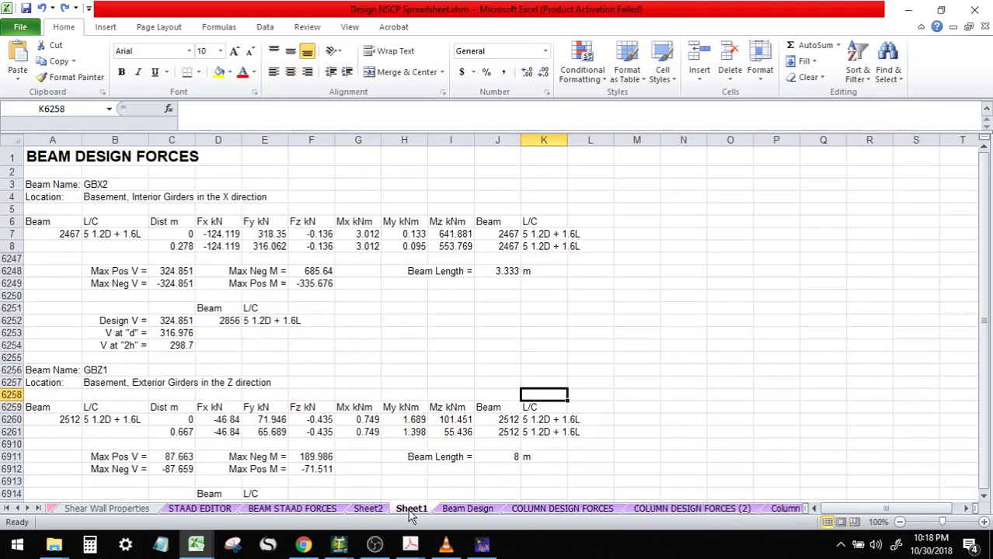
pyautogui.click(691, 508)
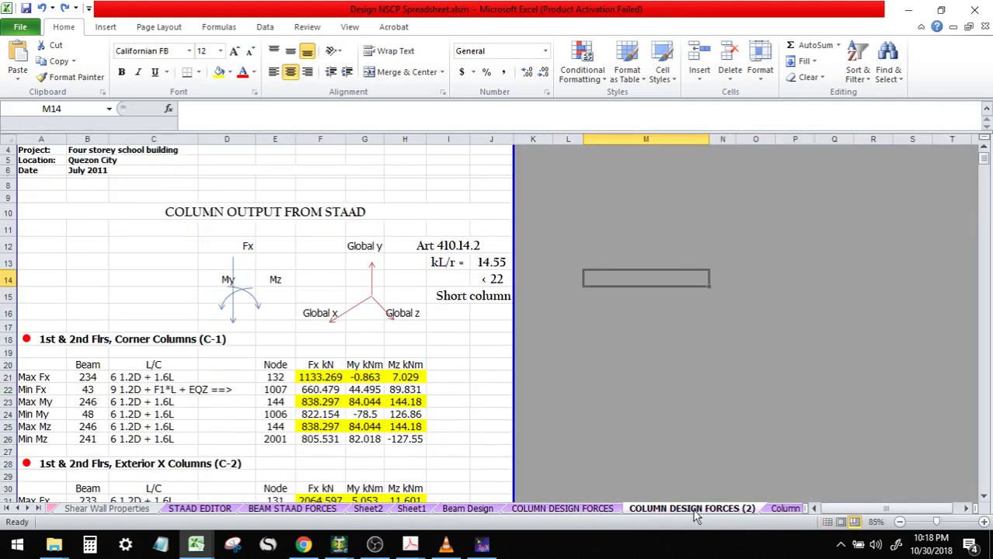
# - Insert a new worksheet and paste the Max Fx row (937.098 kN, beam 37) at C4
pyautogui.rightClick(639, 509)
pyautogui.click(666, 347)
pyautogui.click(751, 469)
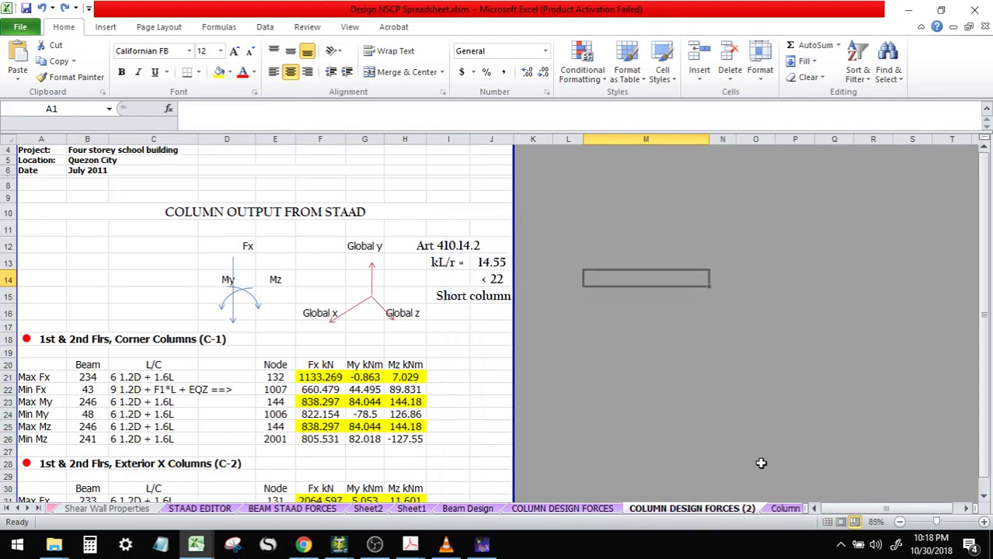
pyautogui.click(119, 190)
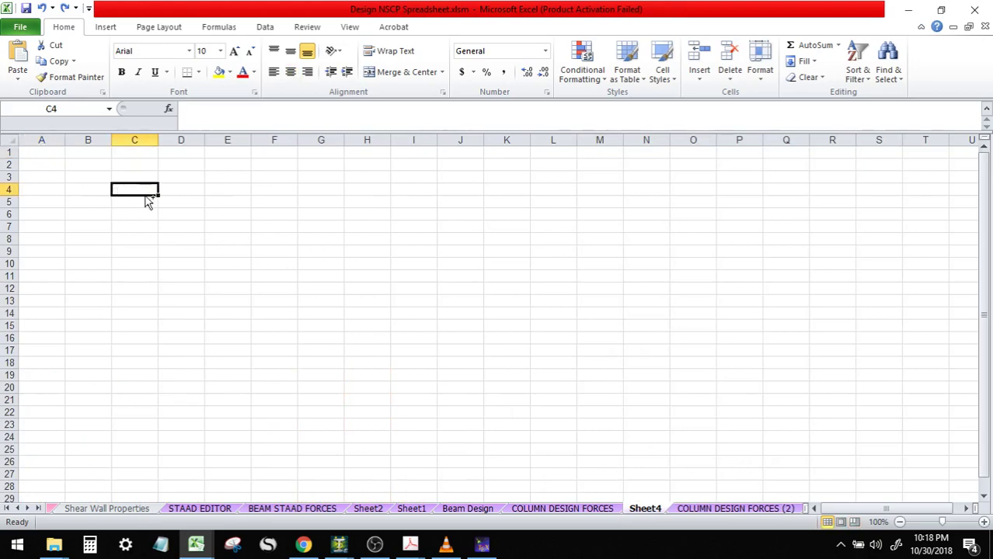
pyautogui.hotkey('ctrl', 'v')
pyautogui.click(397, 277)
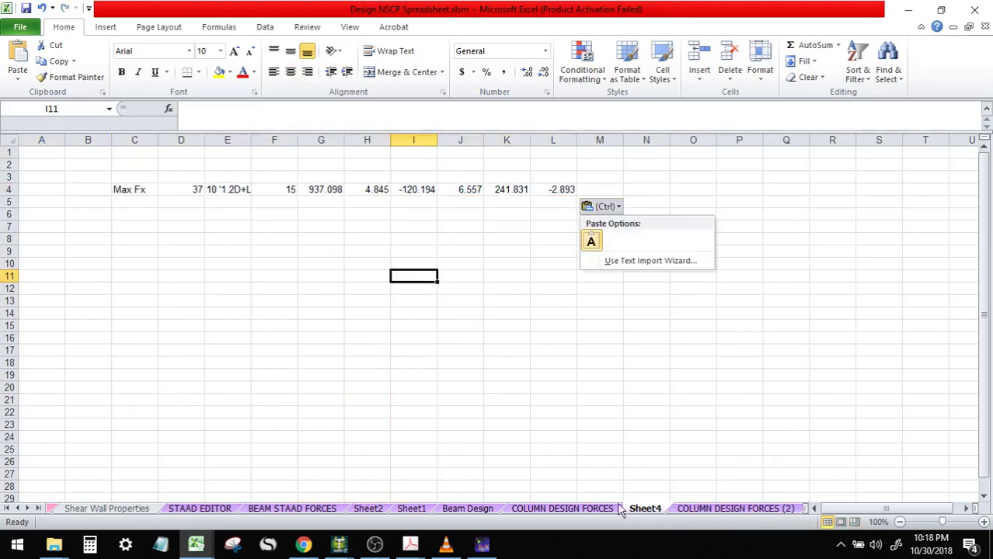
pyautogui.press('Escape')
pyautogui.click(574, 509)
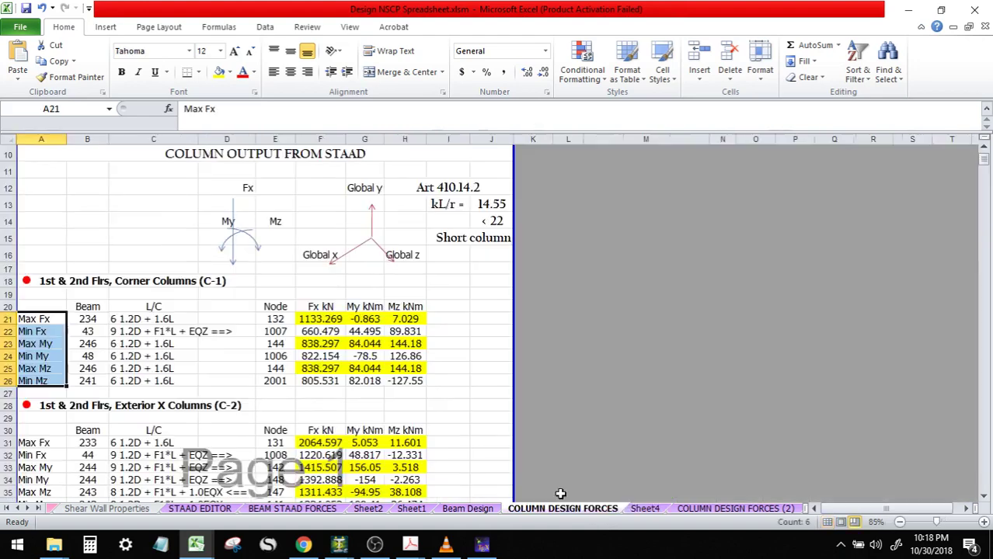
pyautogui.click(735, 508)
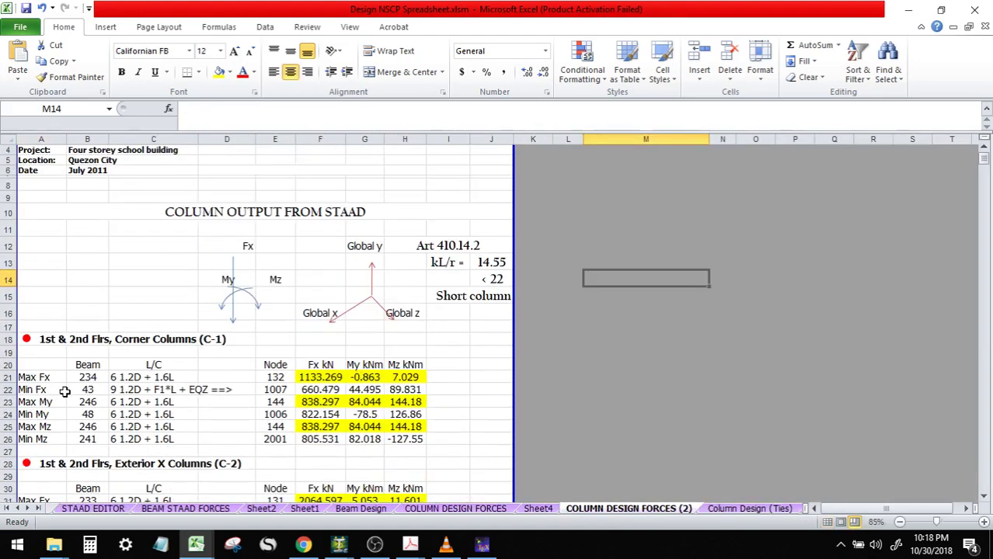
# - Copy the Min Fx row for beam 140 from STAAD.Pro's Beam End Forces table
pyautogui.moveTo(405, 552)
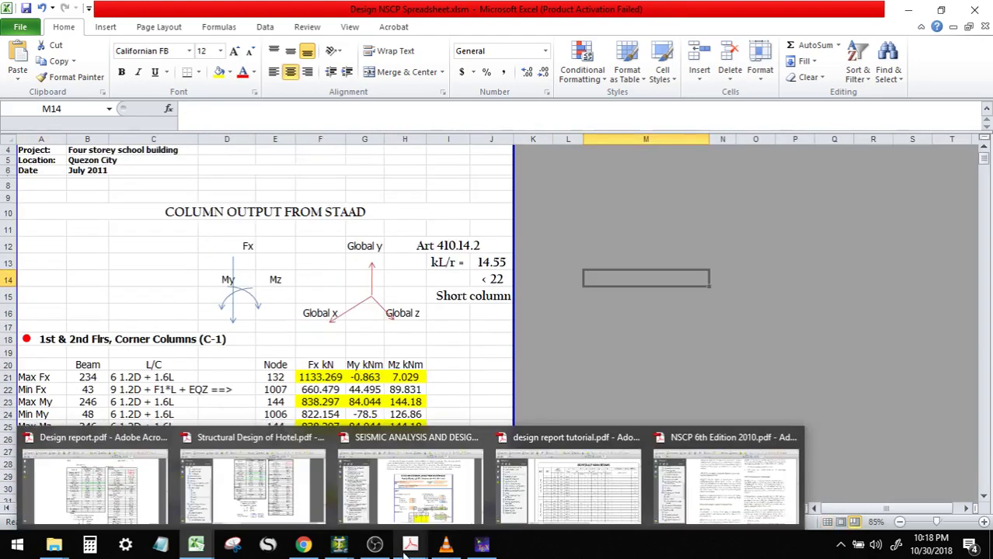
pyautogui.moveTo(339, 546)
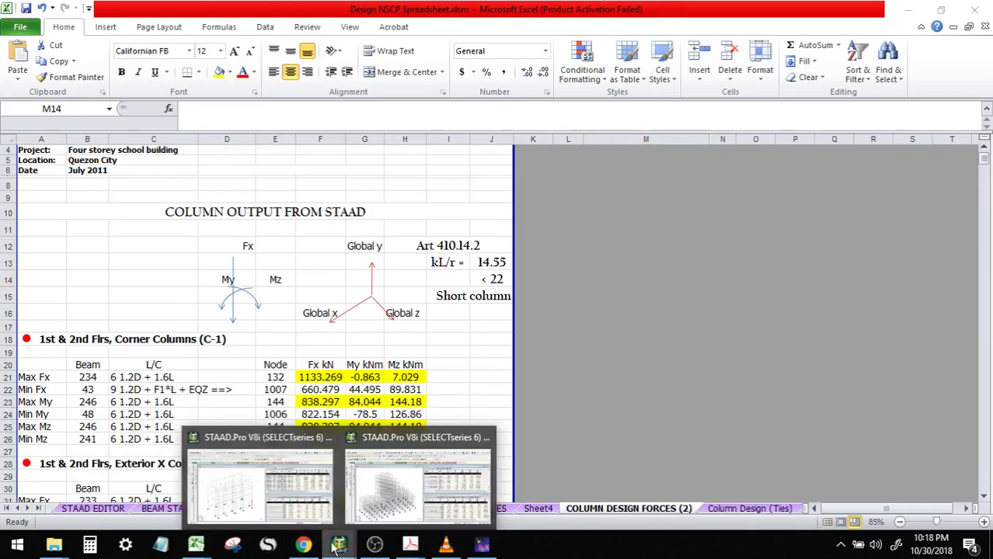
pyautogui.click(284, 497)
pyautogui.click(629, 255)
pyautogui.click(549, 199)
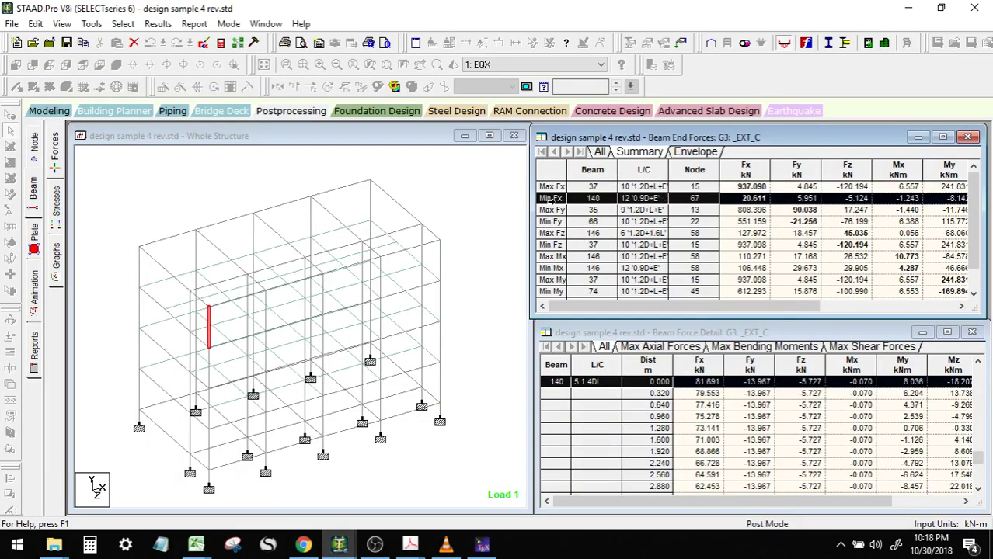
pyautogui.rightClick(551, 199)
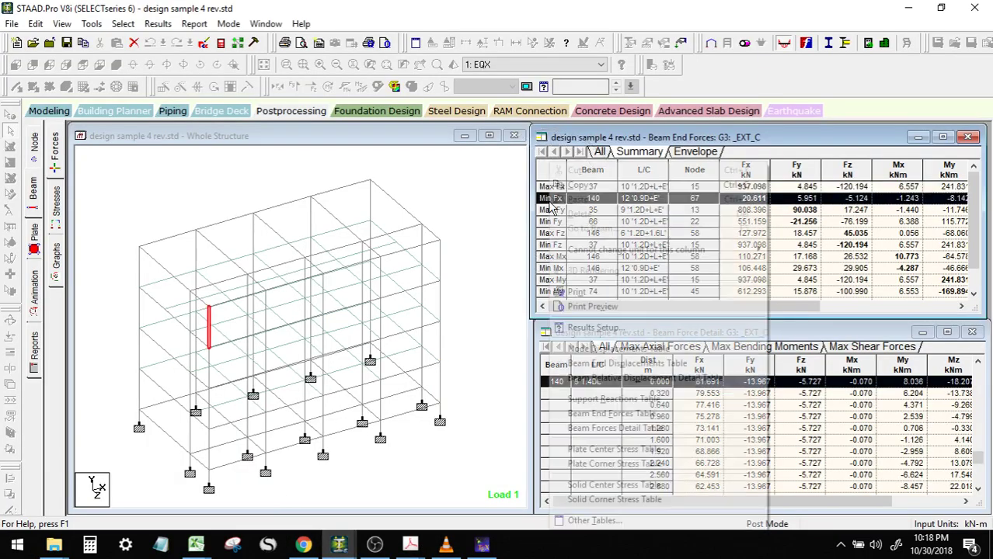
pyautogui.click(587, 186)
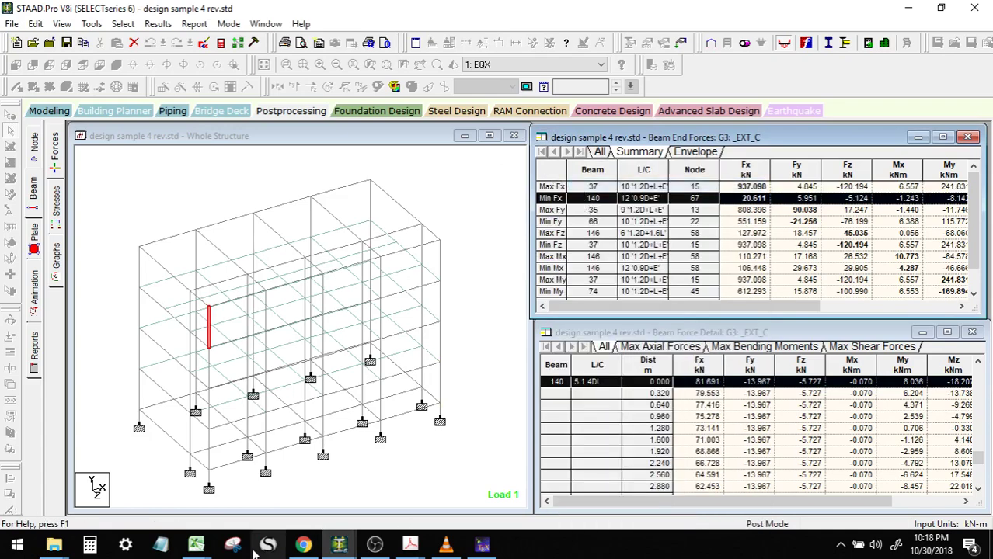
# - Paste the Min Fx row (20.611 kN) into Sheet4 at C5, under the Max Fx row
pyautogui.click(196, 546)
pyautogui.click(141, 495)
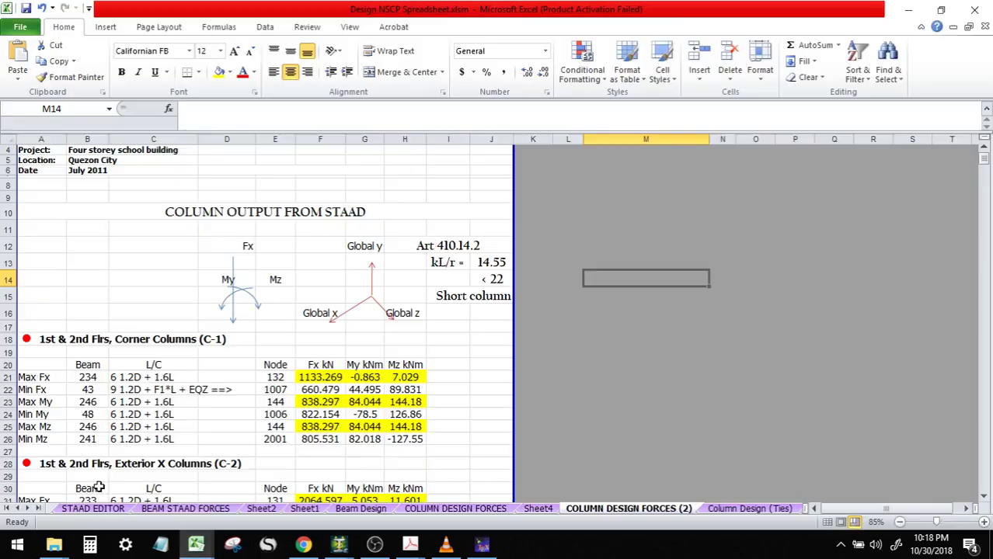
pyautogui.click(544, 510)
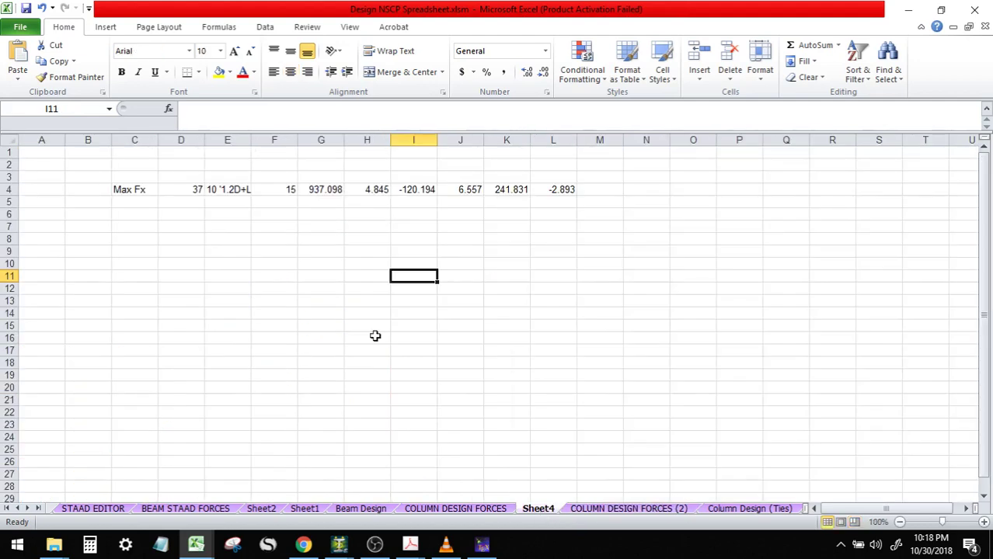
pyautogui.click(132, 203)
pyautogui.hotkey('ctrl', 'v')
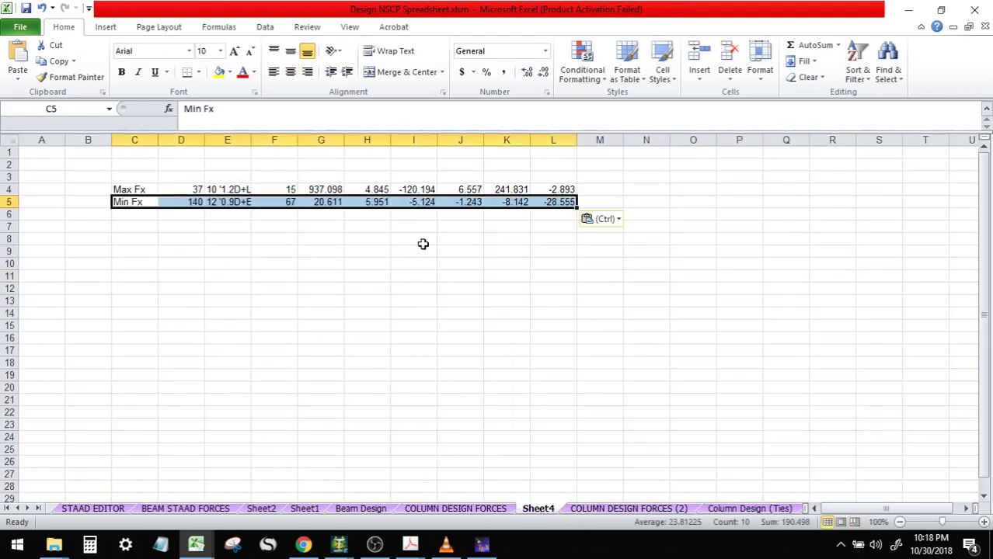
pyautogui.click(326, 181)
pyautogui.press('ctrl')
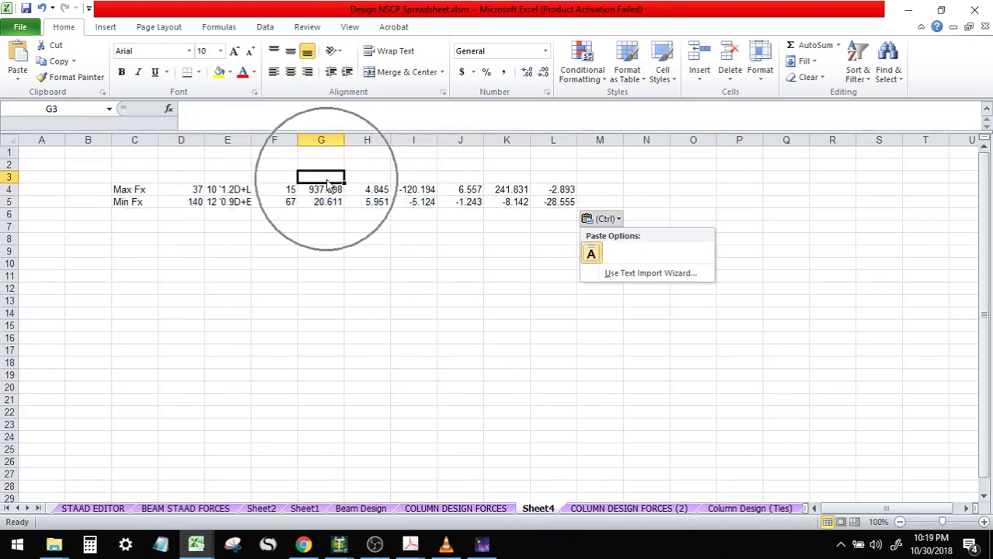
pyautogui.press('Escape')
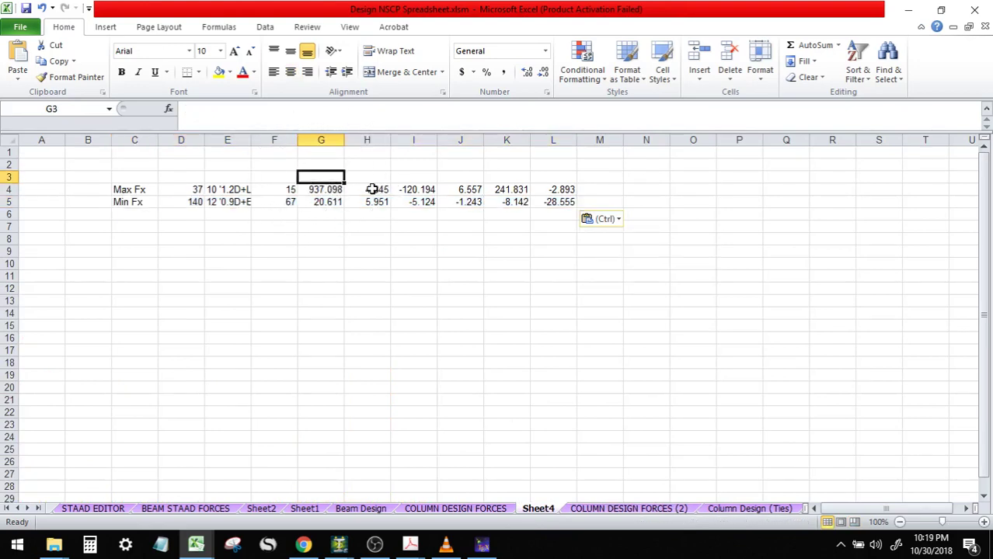
pyautogui.click(339, 544)
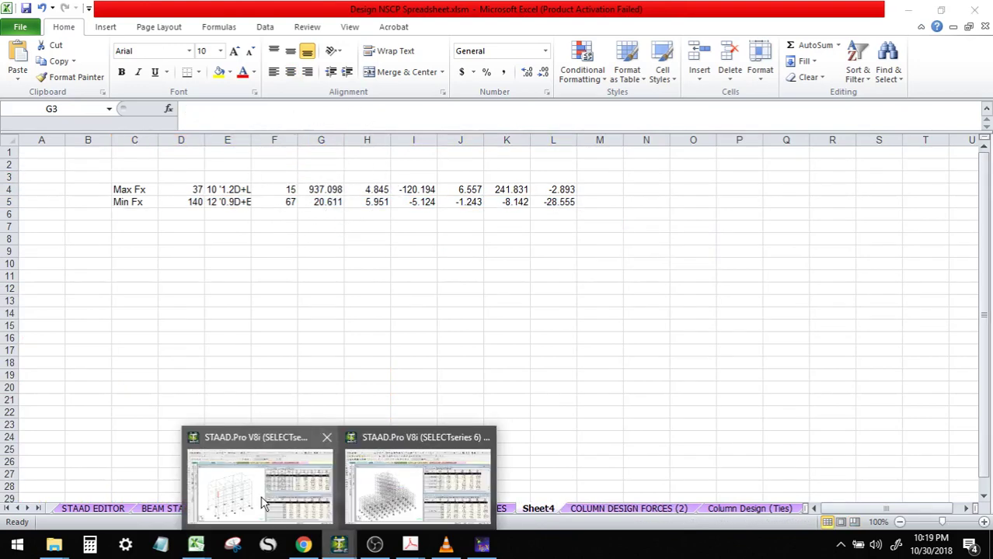
pyautogui.click(264, 503)
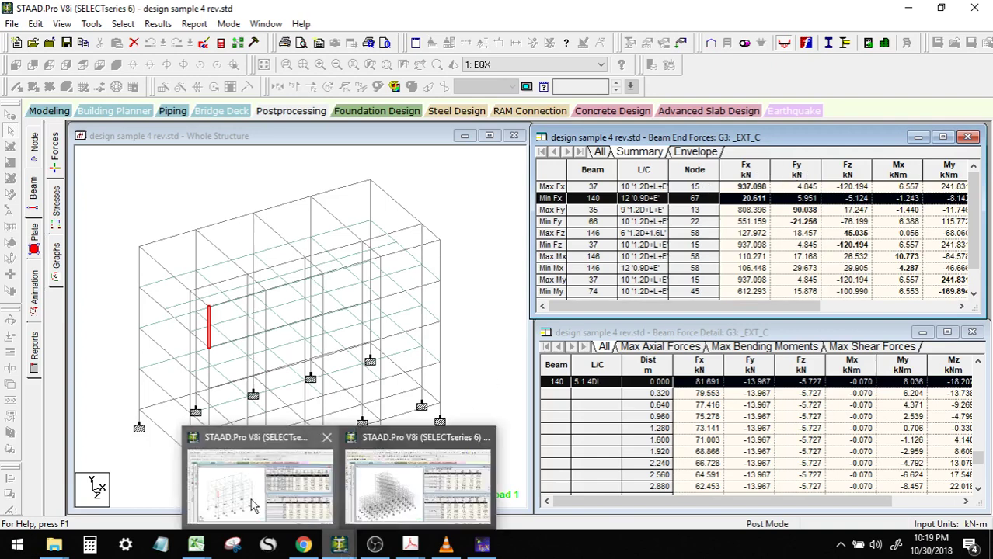
# - Enter the force headers Fx, Fy and Fz in G3:I3 on Sheet4
pyautogui.moveTo(199, 537)
pyautogui.click(116, 486)
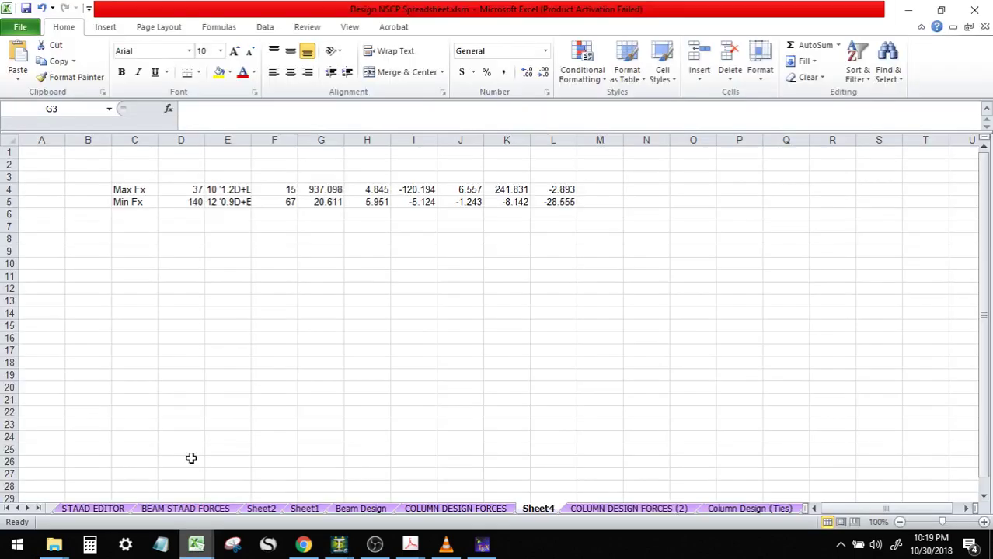
pyautogui.write('Fx')
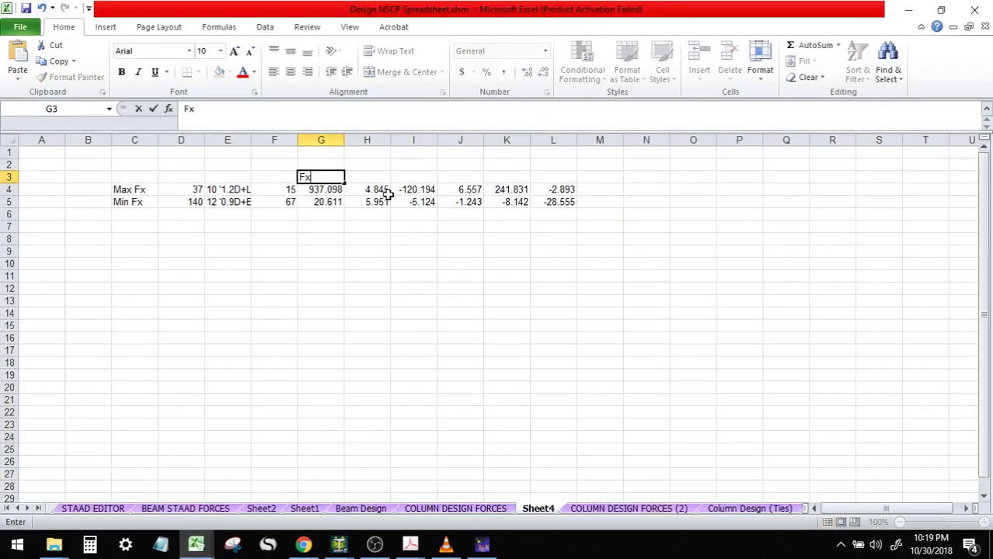
pyautogui.press('Tab')
pyautogui.write('Fy')
pyautogui.press('Tab')
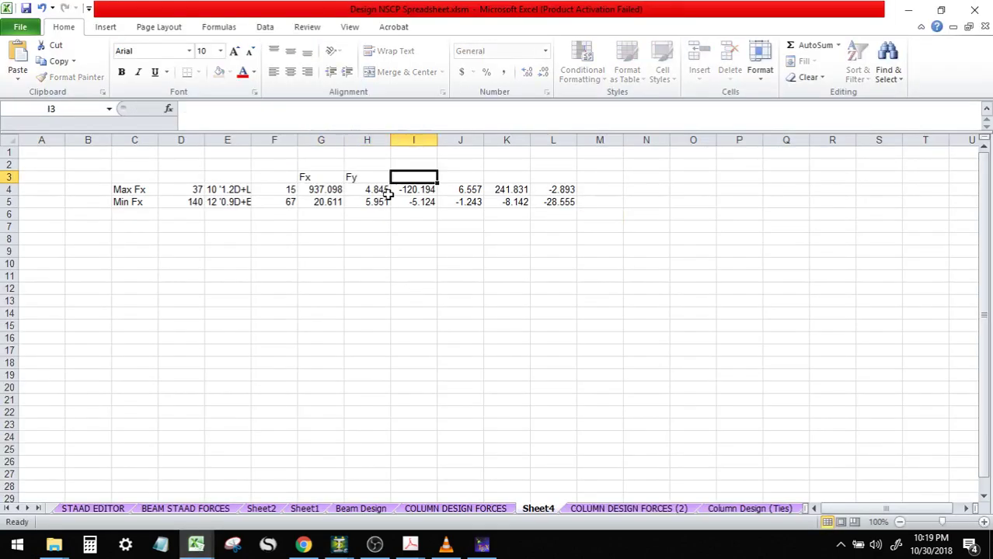
pyautogui.write('Fz')
pyautogui.press('Tab')
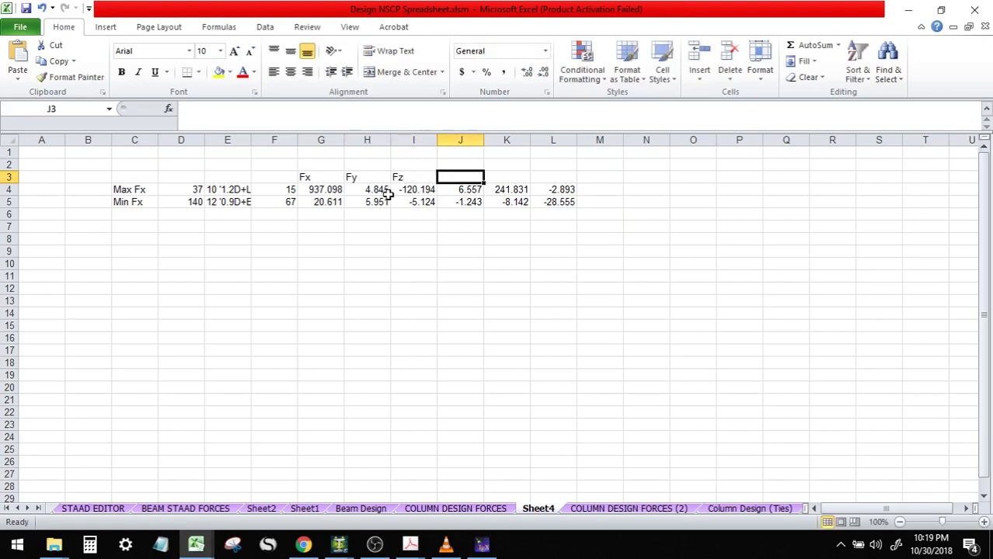
# - Add the moment headers Mx, My and Mz in J3:L3, then view COLUMN DESIGN FORCES (2)
pyautogui.write('Mx')
pyautogui.press('Tab')
pyautogui.write('My')
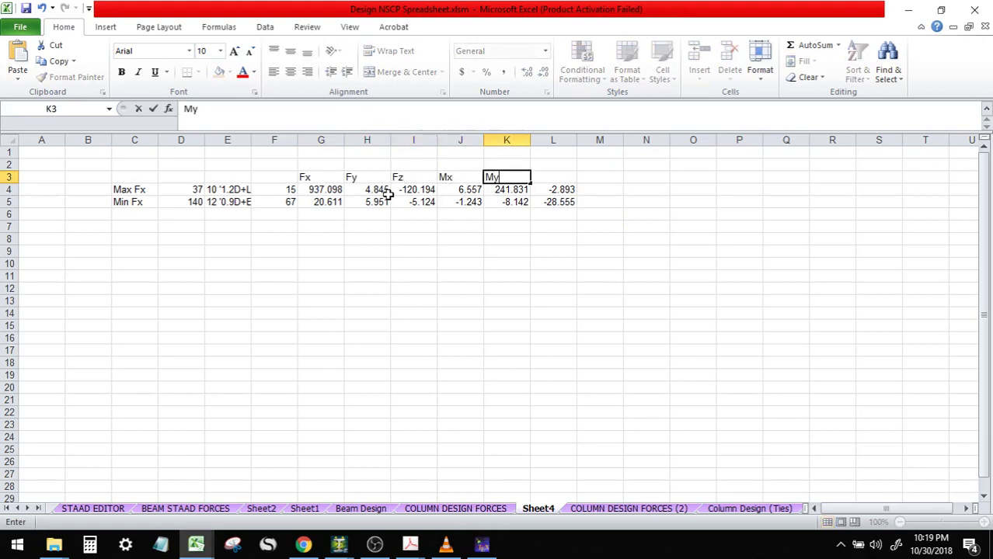
pyautogui.press('Tab')
pyautogui.write('Mz')
pyautogui.press('Down')
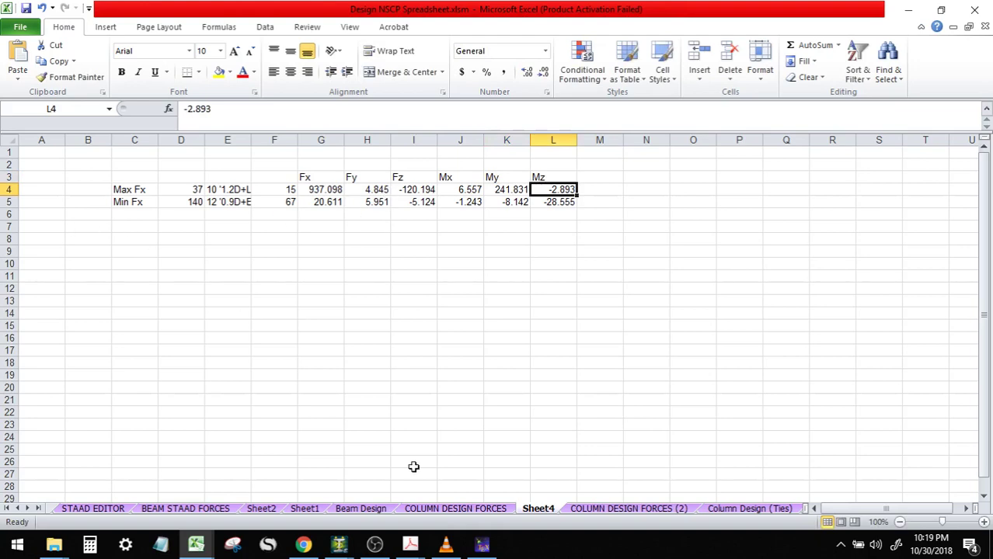
pyautogui.click(608, 510)
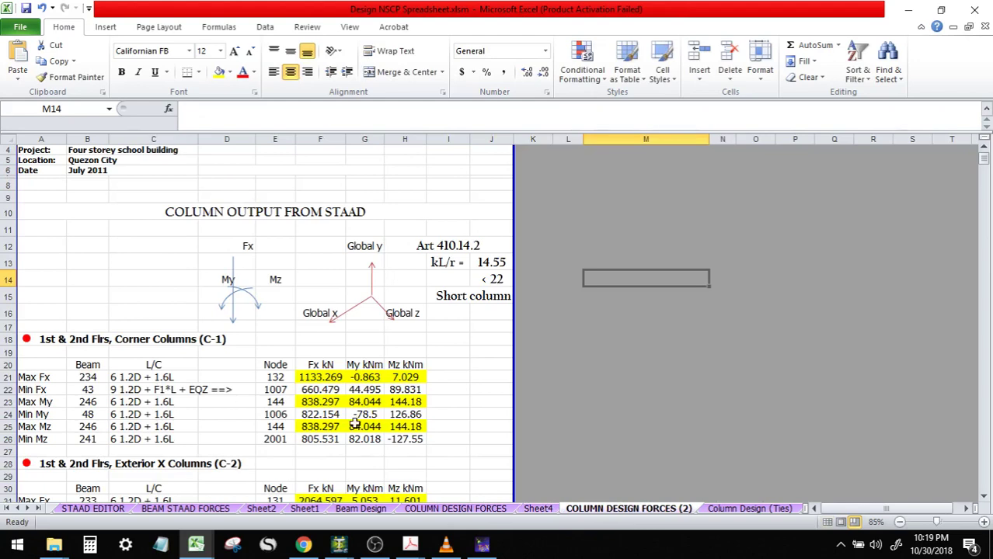
# - On Sheet4, add row labels Max My, Min My, Max Mz and Min Mz in C6:C9
pyautogui.click(543, 509)
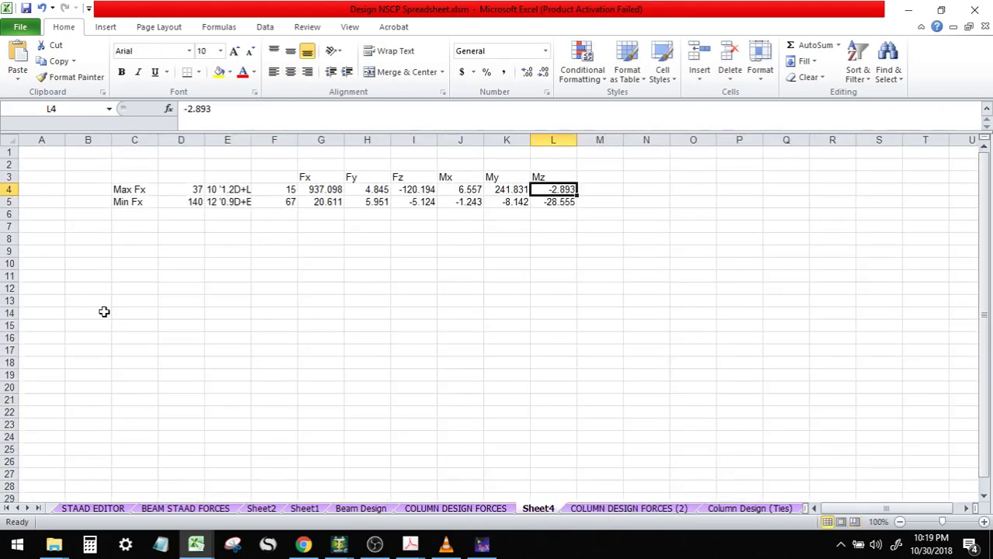
pyautogui.click(120, 216)
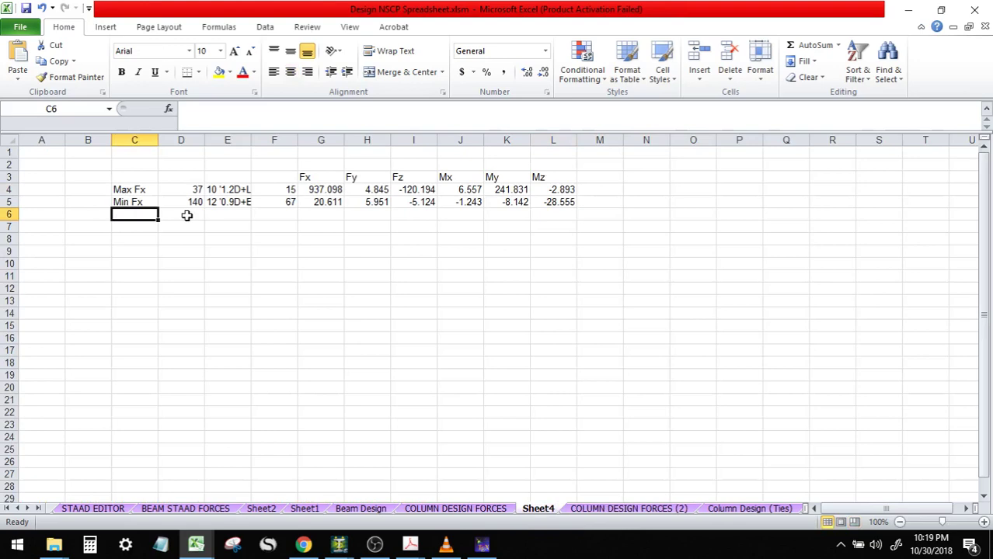
pyautogui.write('Max ')
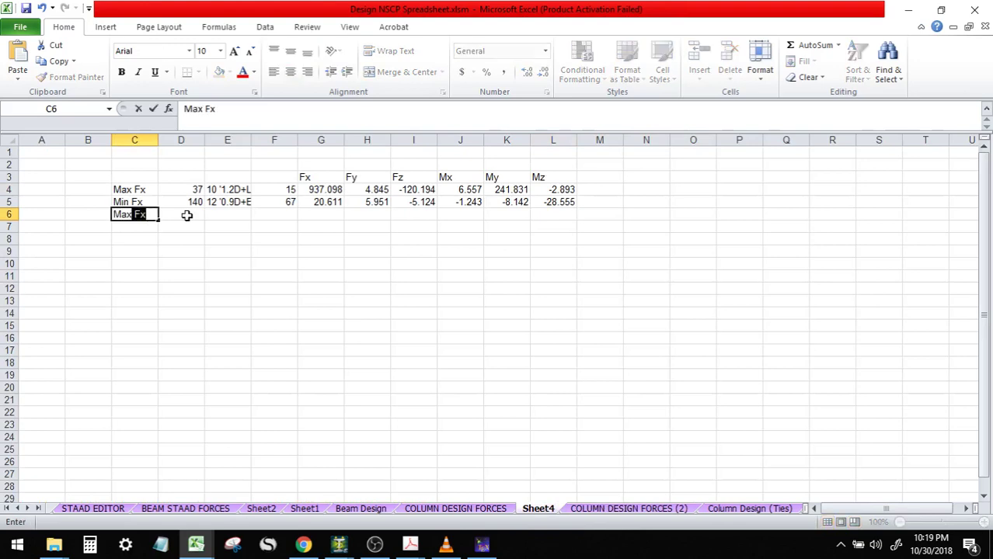
pyautogui.write('My')
pyautogui.press('Return')
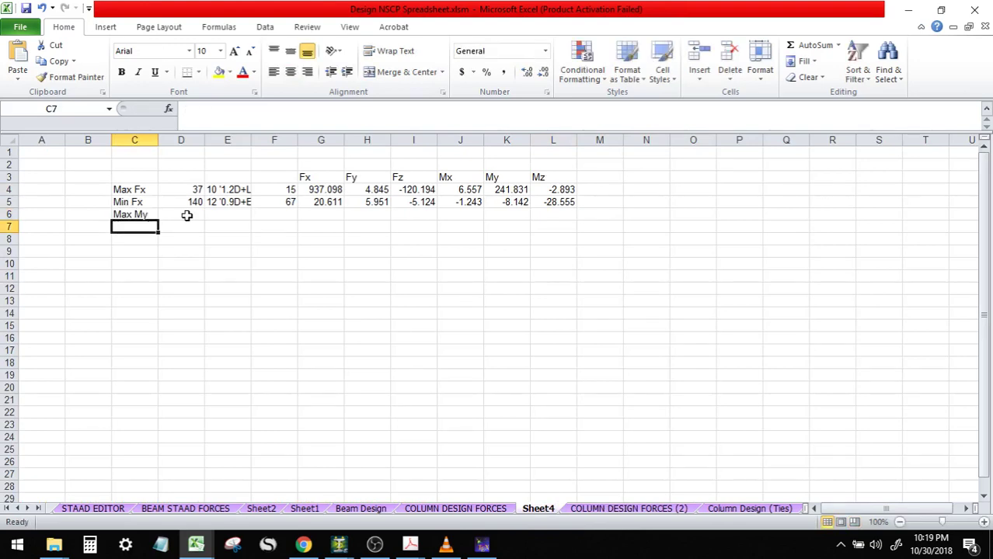
pyautogui.write('Min My')
pyautogui.press('Return')
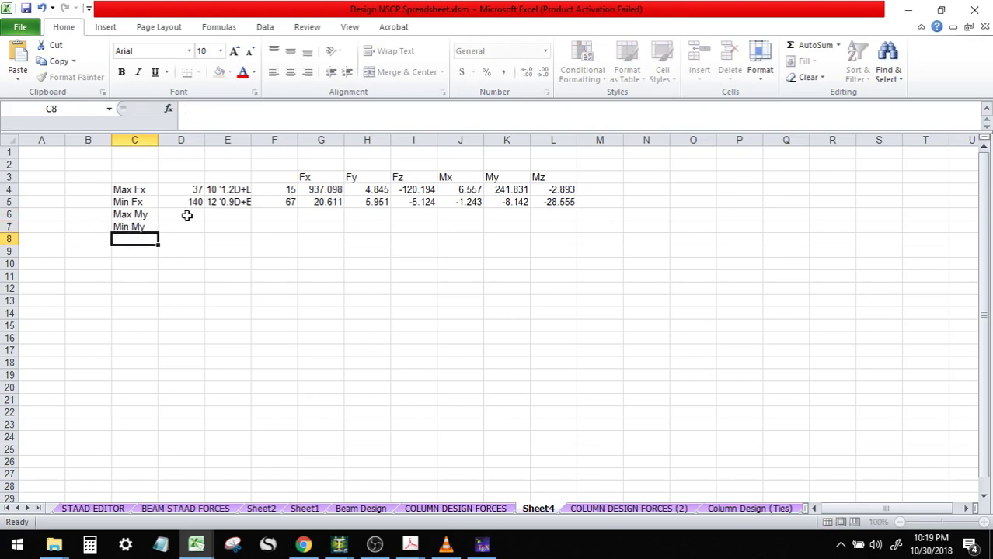
pyautogui.write('Ma')
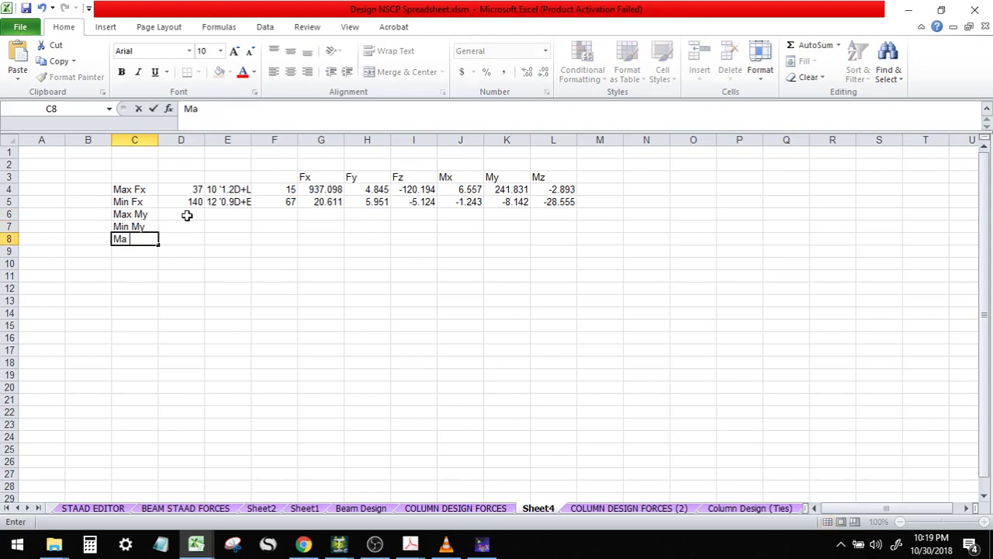
pyautogui.write('x Mz')
pyautogui.press('Return')
pyautogui.write('Min Mz')
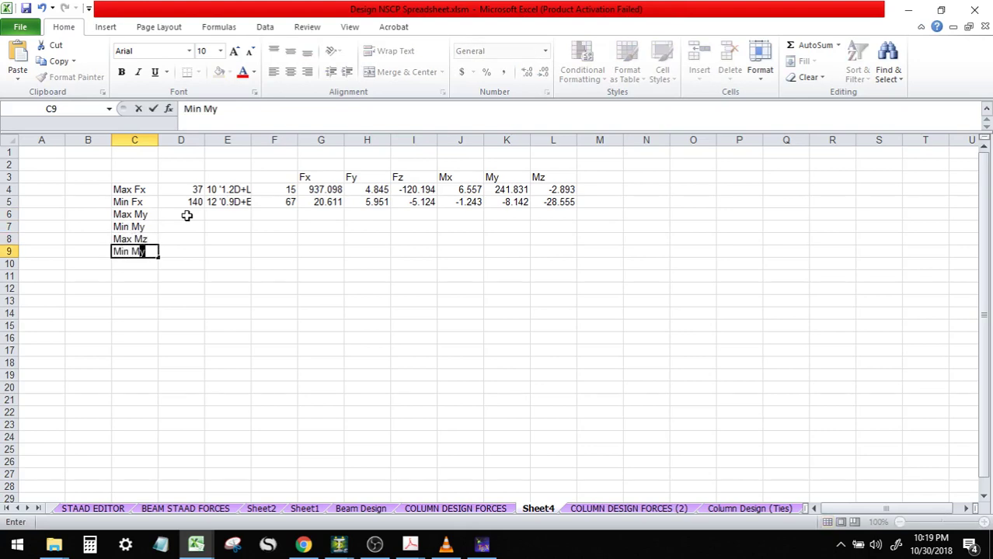
pyautogui.press('Return')
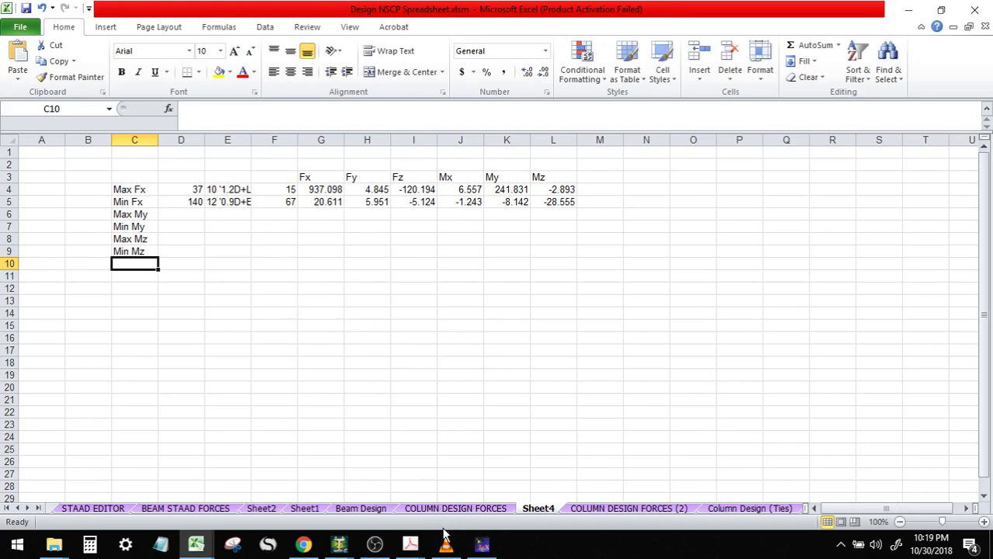
# - Copy every row of STAAD.Pro's Beam End Forces summary table and return to Excel
pyautogui.moveTo(338, 544)
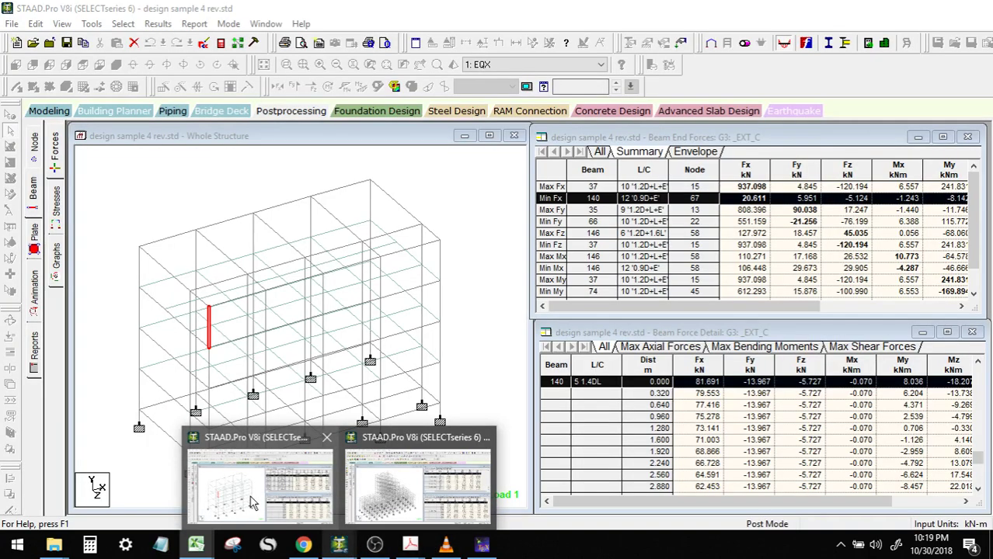
pyautogui.click(250, 501)
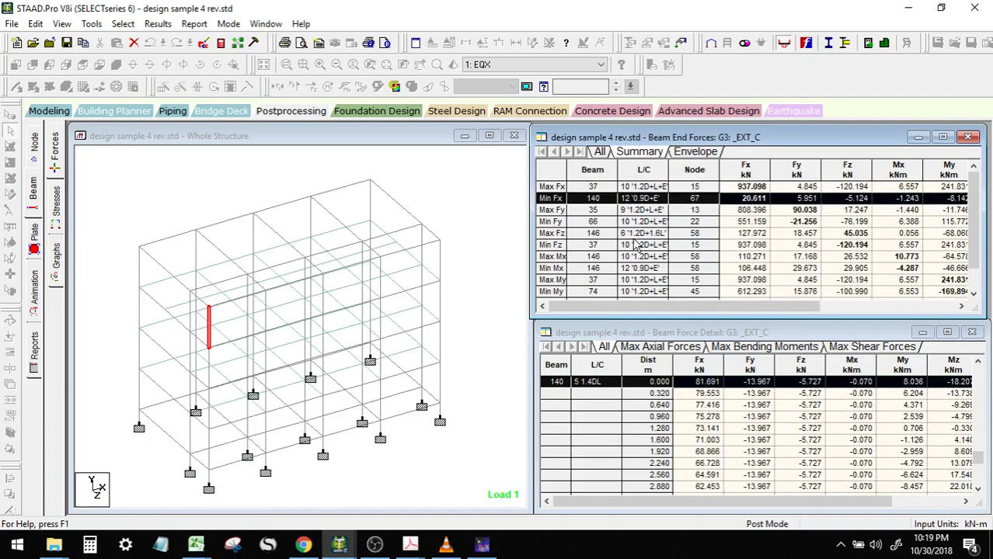
pyautogui.click(556, 176)
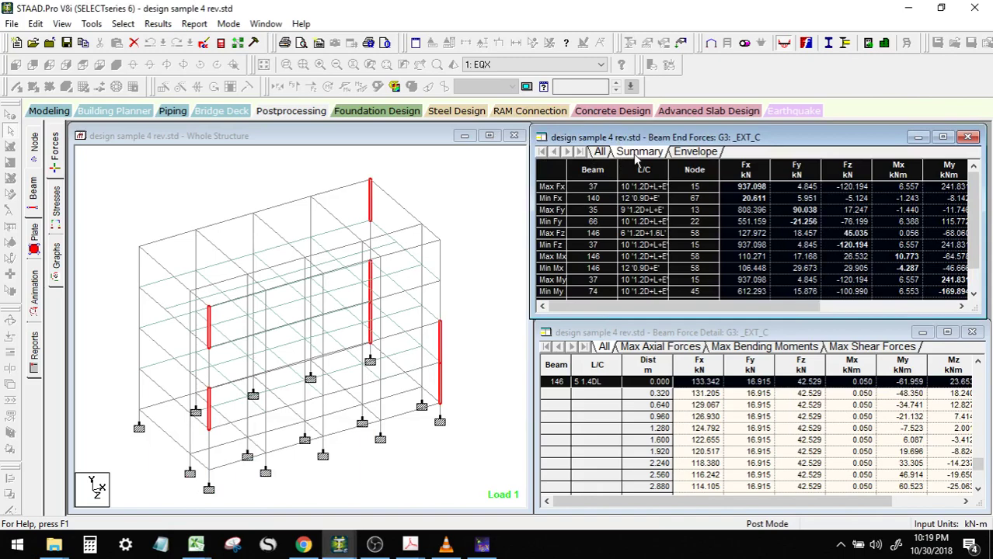
pyautogui.rightClick(548, 174)
pyautogui.click(561, 189)
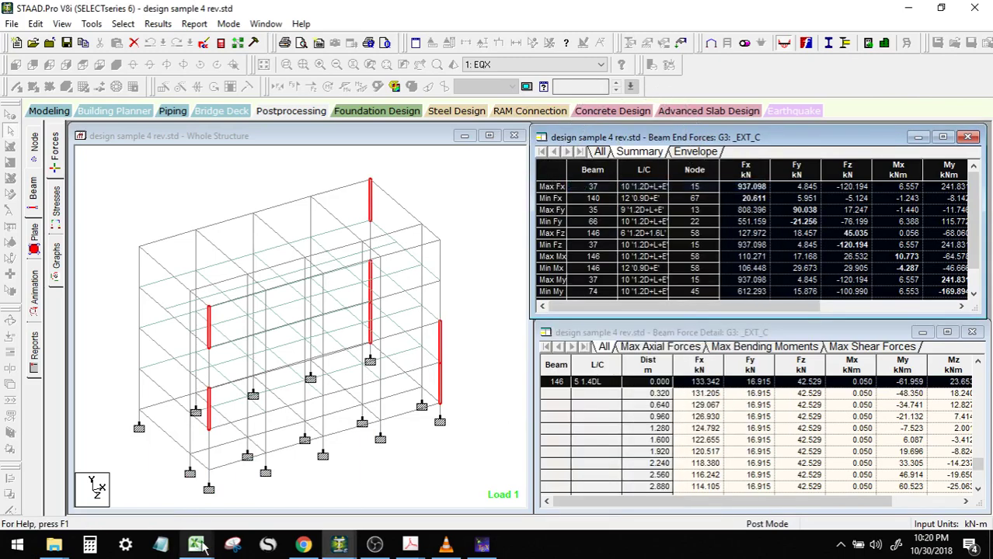
pyautogui.moveTo(199, 546)
pyautogui.click(139, 512)
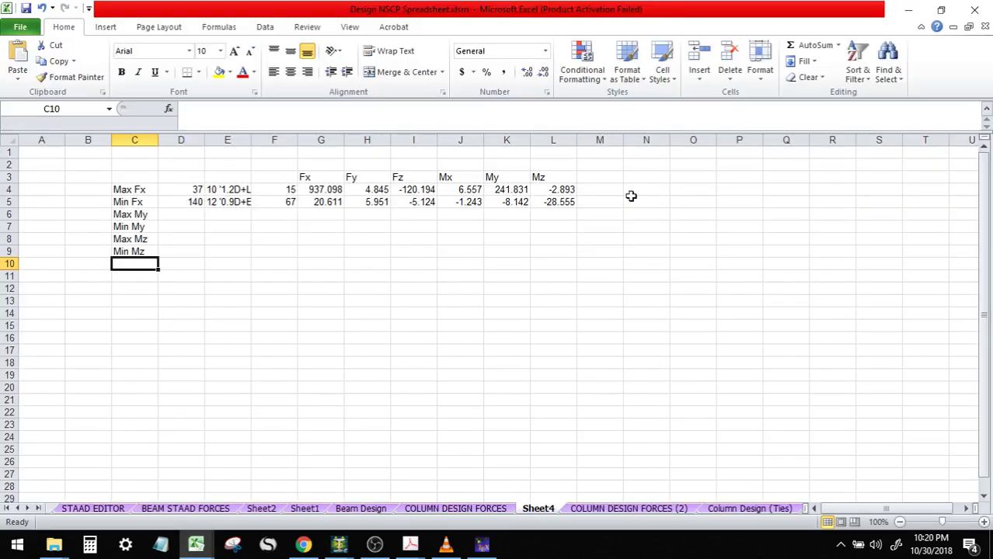
# - Paste the copied STAAD force summary into Sheet4 starting at N4
pyautogui.click(632, 193)
pyautogui.hotkey('ctrl', 'v')
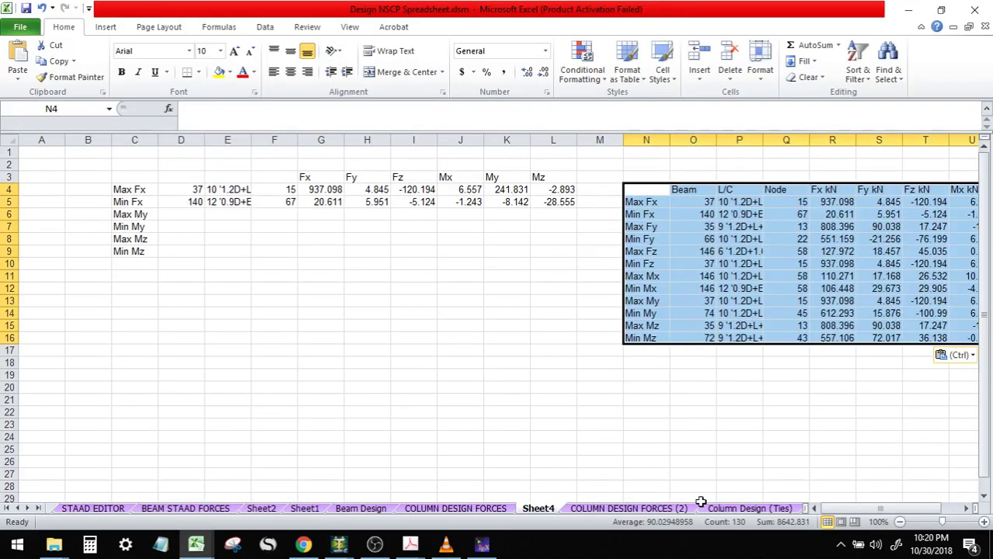
pyautogui.moveTo(874, 515); pyautogui.dragTo(892, 516)
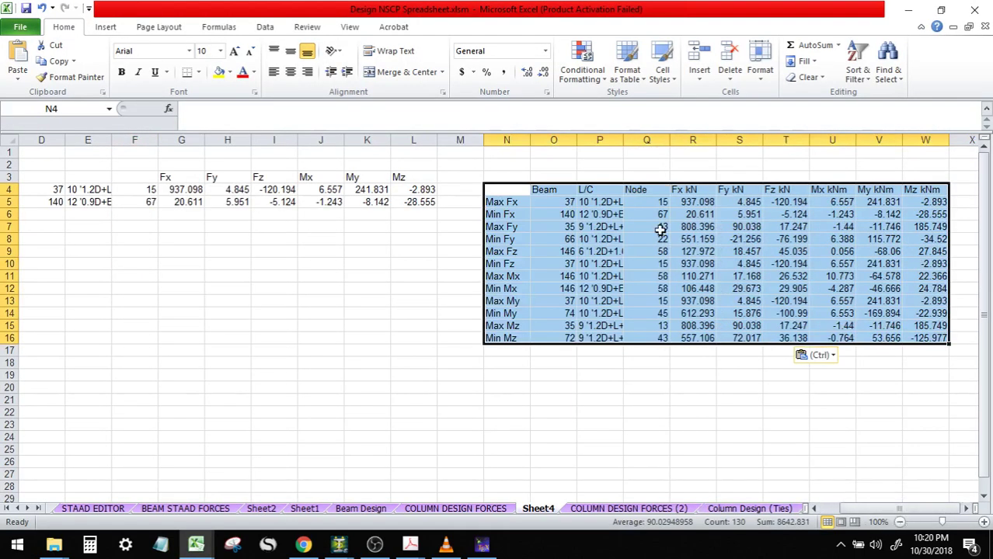
pyautogui.press('ctrl')
pyautogui.click(746, 383)
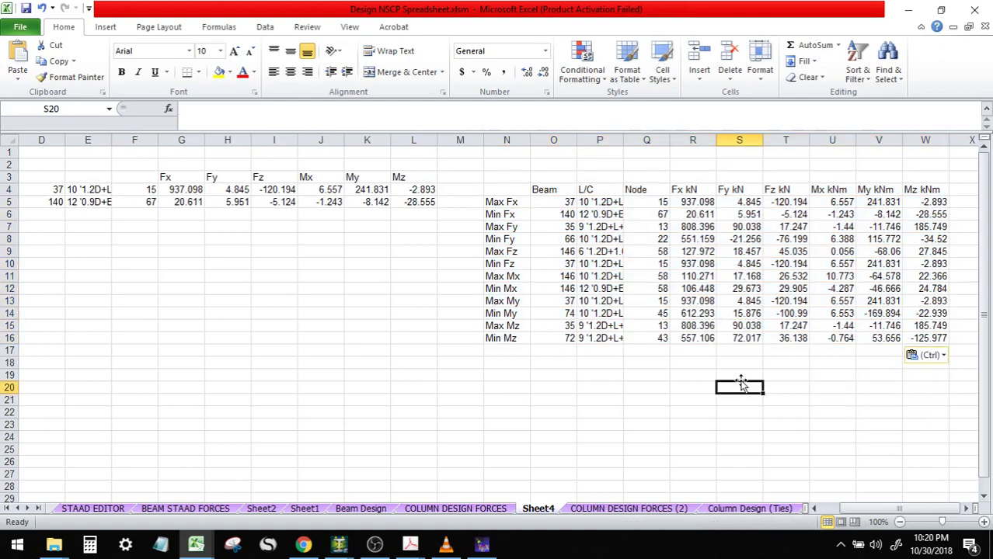
pyautogui.click(779, 377)
pyautogui.click(967, 510)
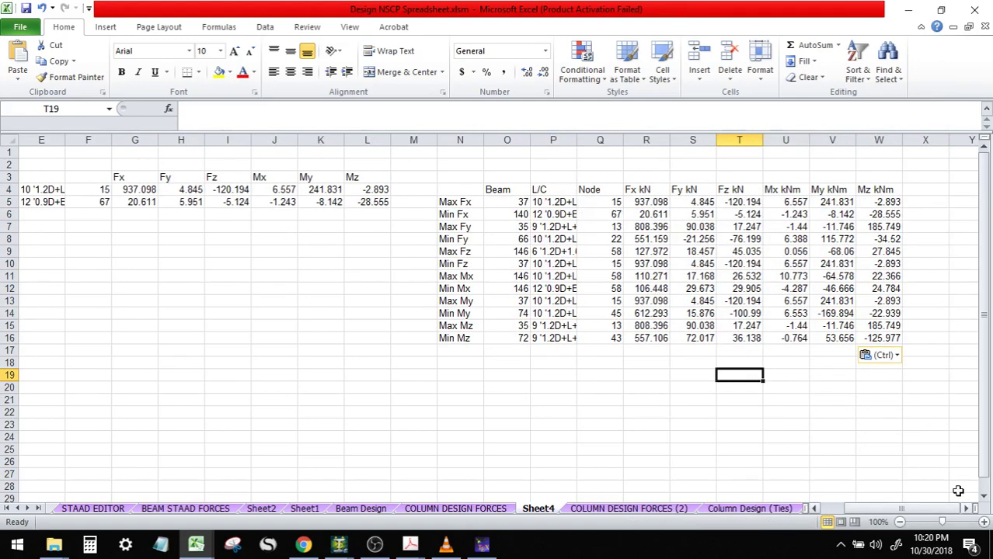
# - Title the pasted table 'Exterior Column' in cell N3
pyautogui.click(454, 175)
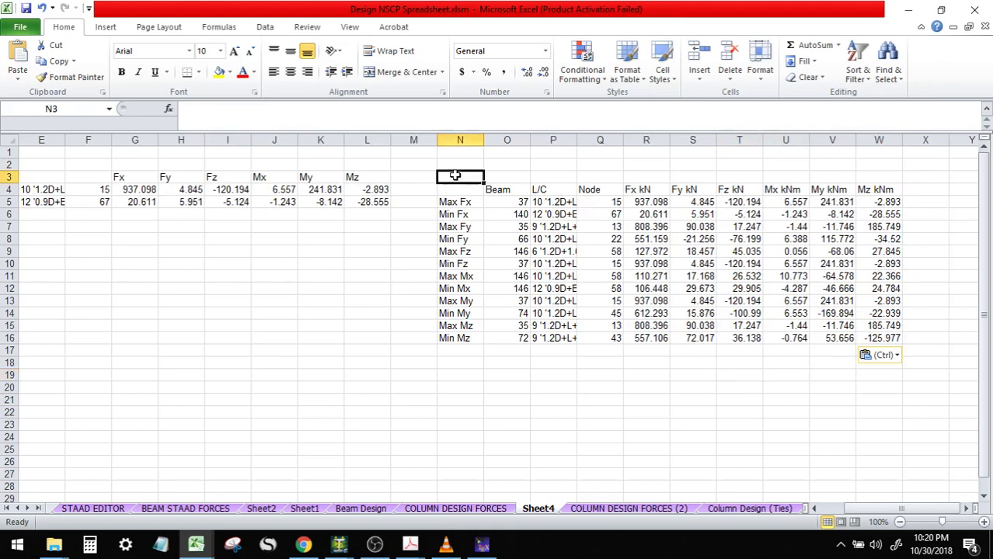
pyautogui.write('Exterior Column')
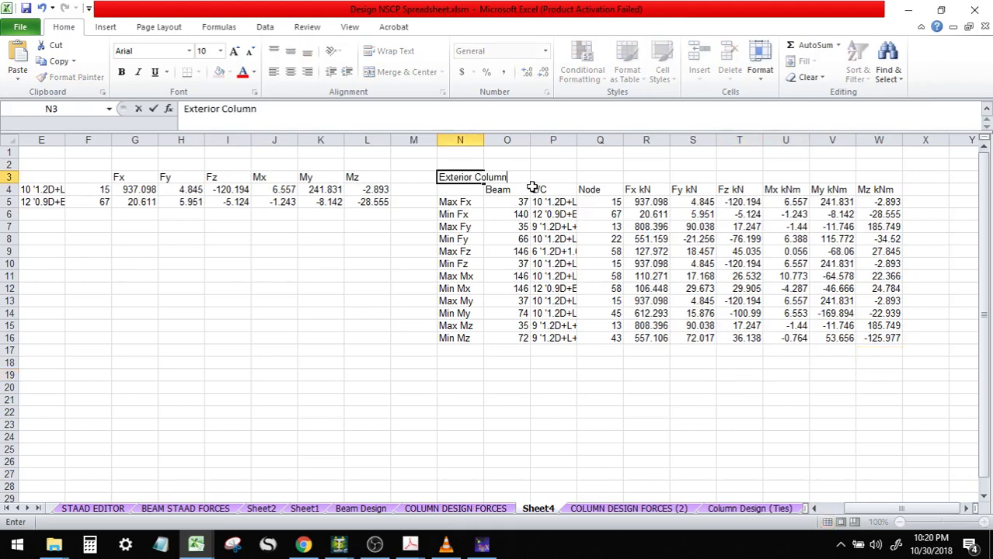
pyautogui.press('Return')
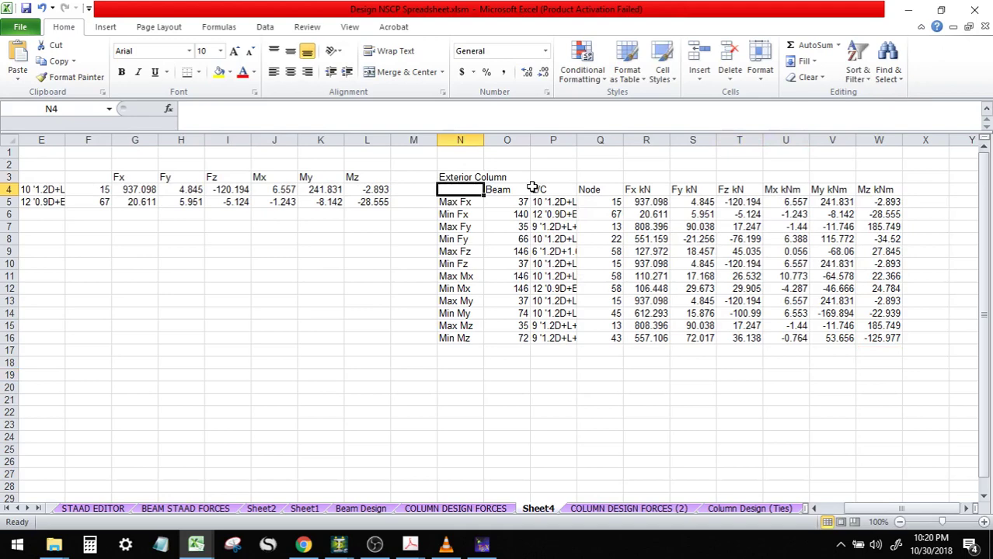
# - Fill the Max/Min Fx, My and Mz row labels yellow
pyautogui.click(455, 217)
pyautogui.click(464, 230)
pyautogui.click(464, 204)
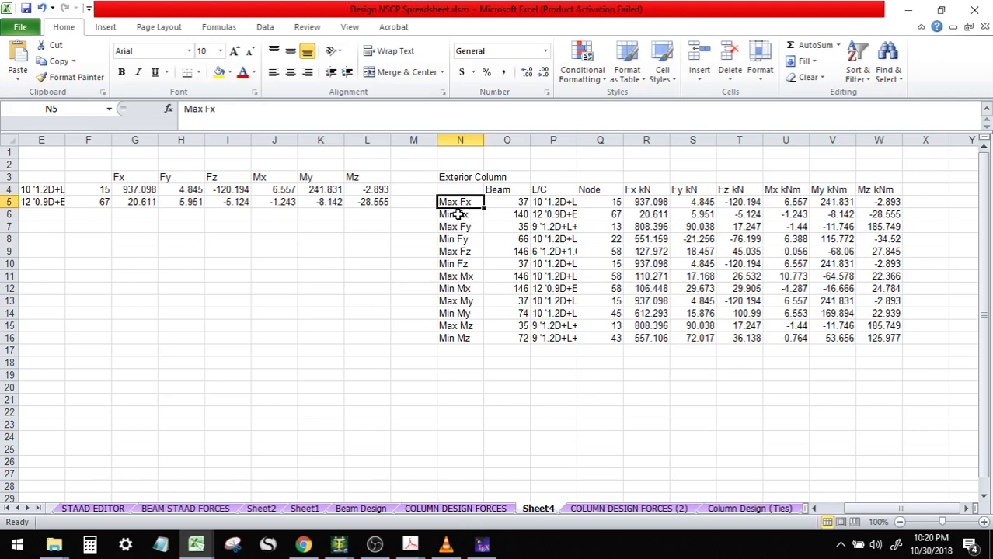
pyautogui.click(219, 72)
pyautogui.click(441, 219)
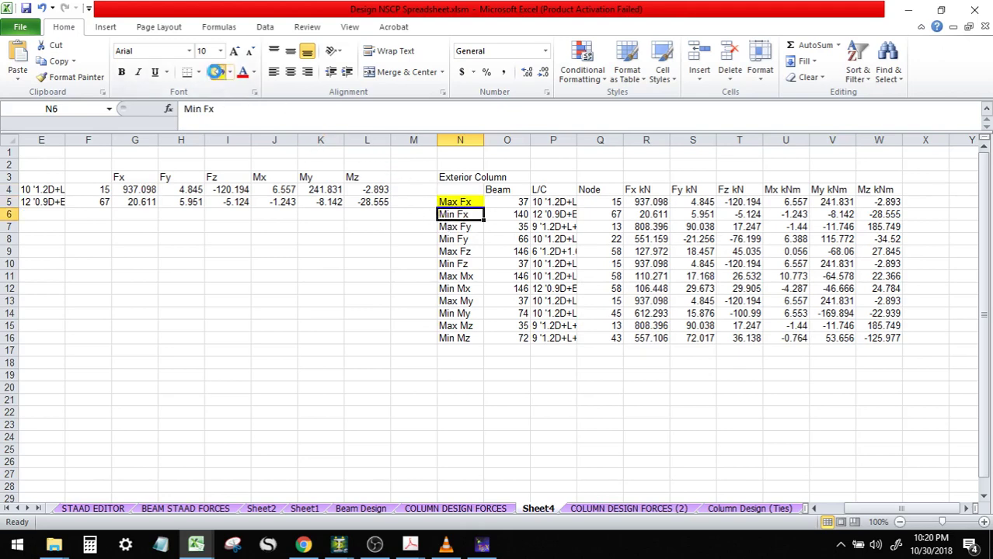
pyautogui.click(219, 72)
pyautogui.click(464, 300)
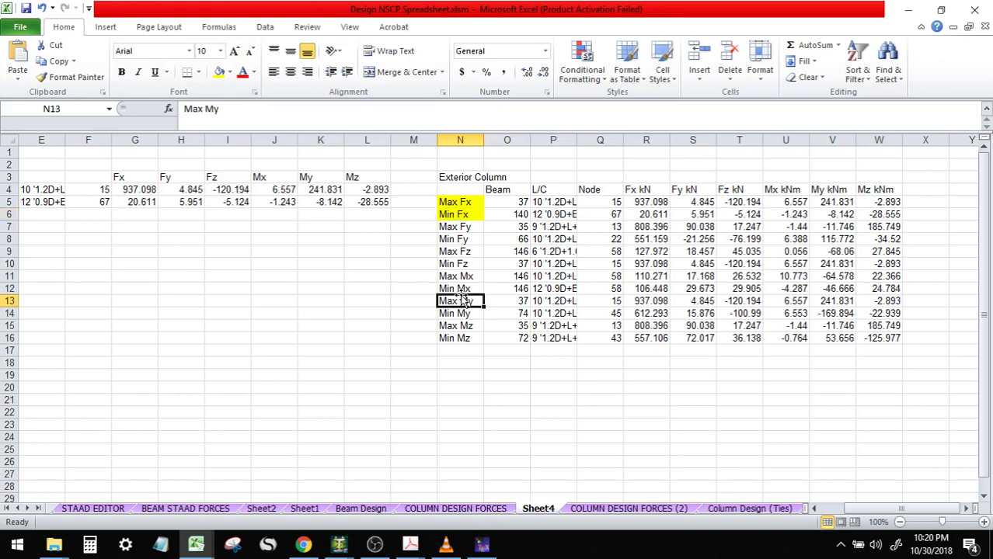
pyautogui.click(219, 71)
pyautogui.click(454, 313)
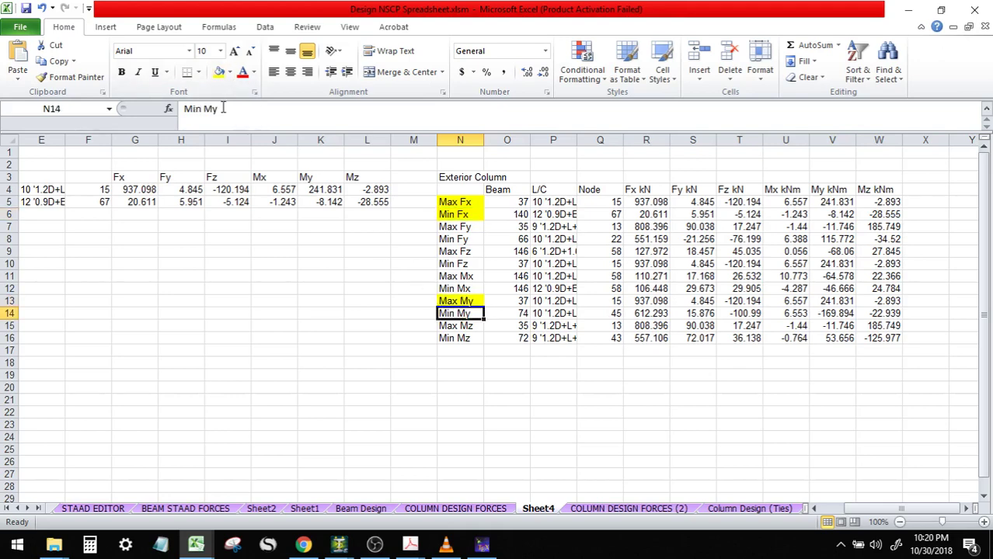
pyautogui.click(219, 72)
pyautogui.click(460, 327)
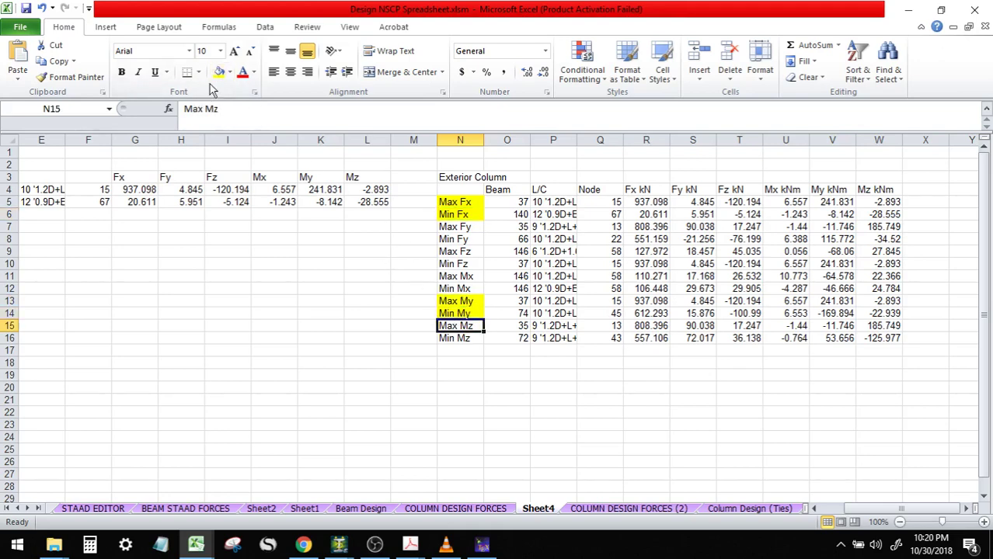
pyautogui.click(456, 339)
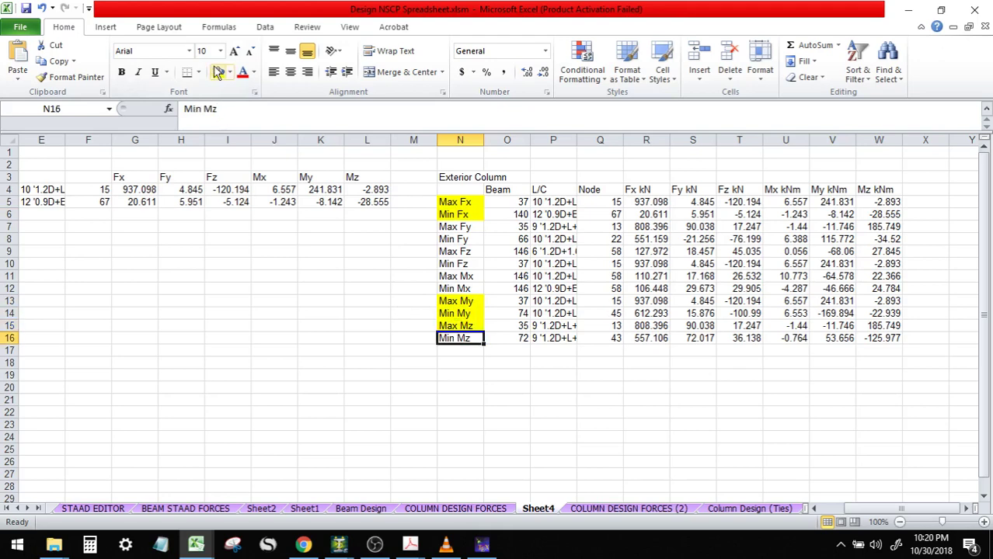
pyautogui.click(219, 71)
pyautogui.click(459, 400)
# - Clear the Fy, Fz and Mx extreme rows and cut the My and Mz rows
pyautogui.click(451, 226)
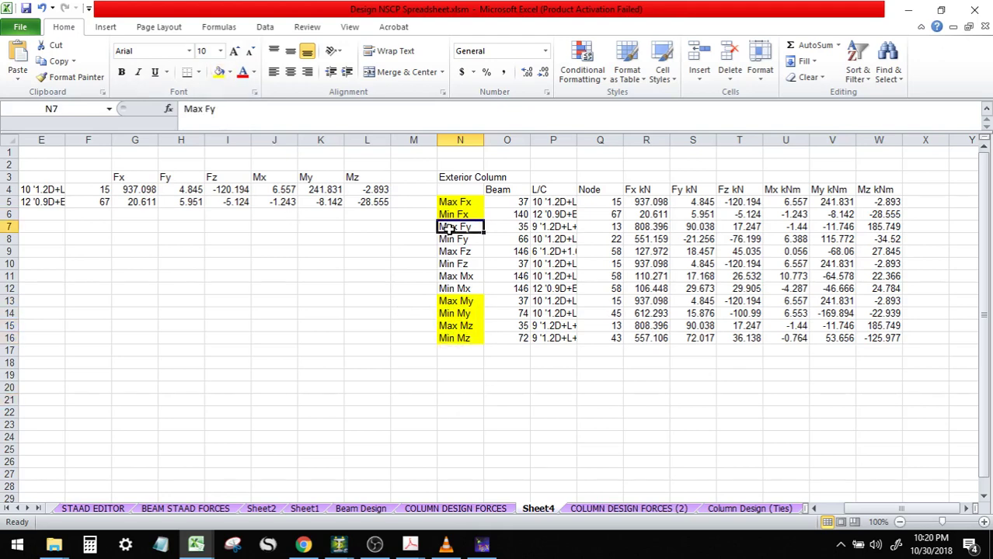
pyautogui.keyDown('shift'); pyautogui.click(886, 289); pyautogui.keyUp('shift')
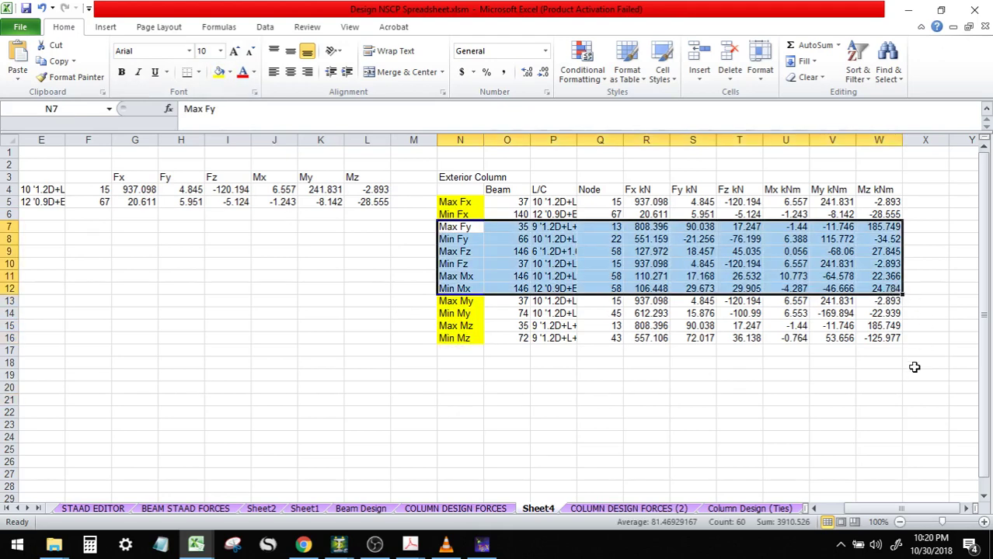
pyautogui.press('Delete')
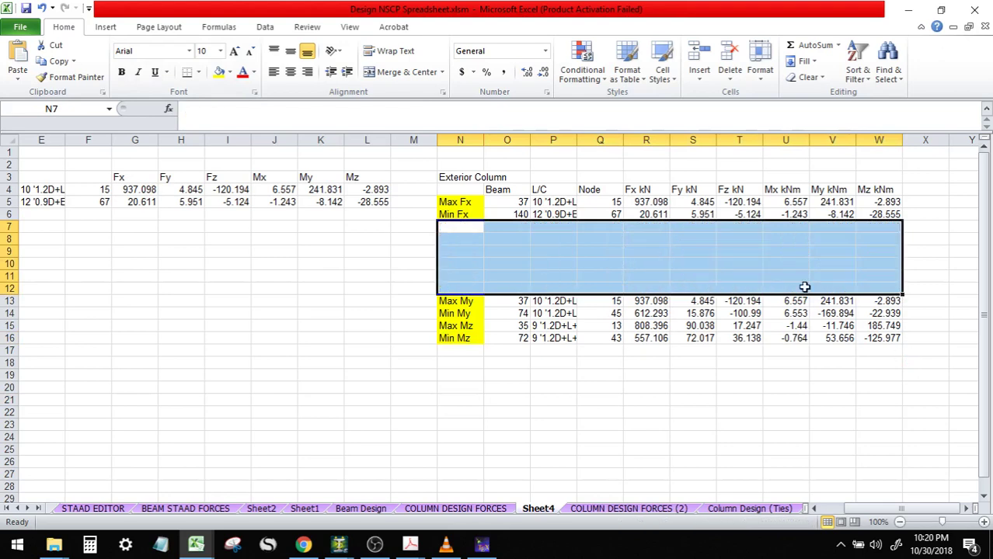
pyautogui.moveTo(462, 304); pyautogui.dragTo(891, 337)
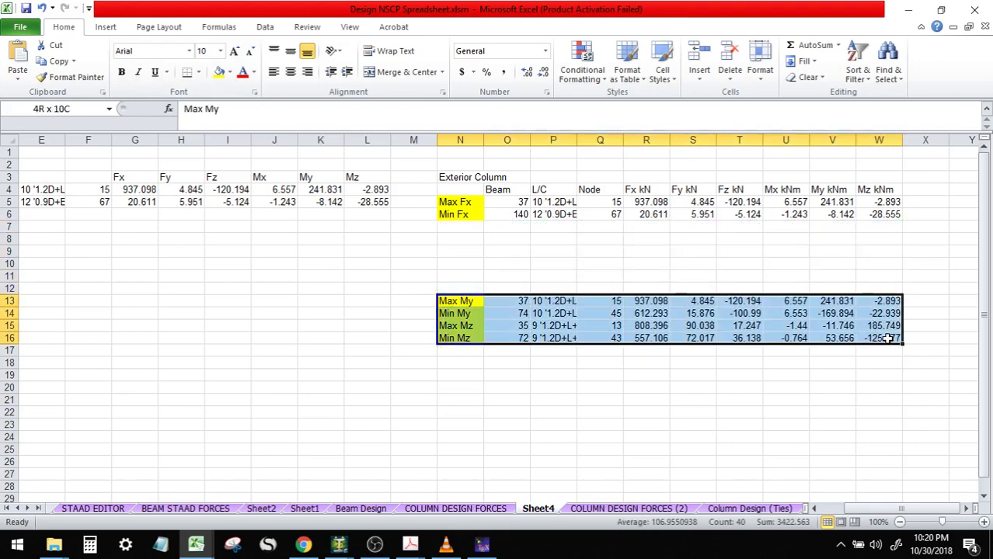
pyautogui.hotkey('ctrl', 'c')
# - Move the cut My and Mz rows up to row 7, directly below Min Fx
pyautogui.click(450, 226)
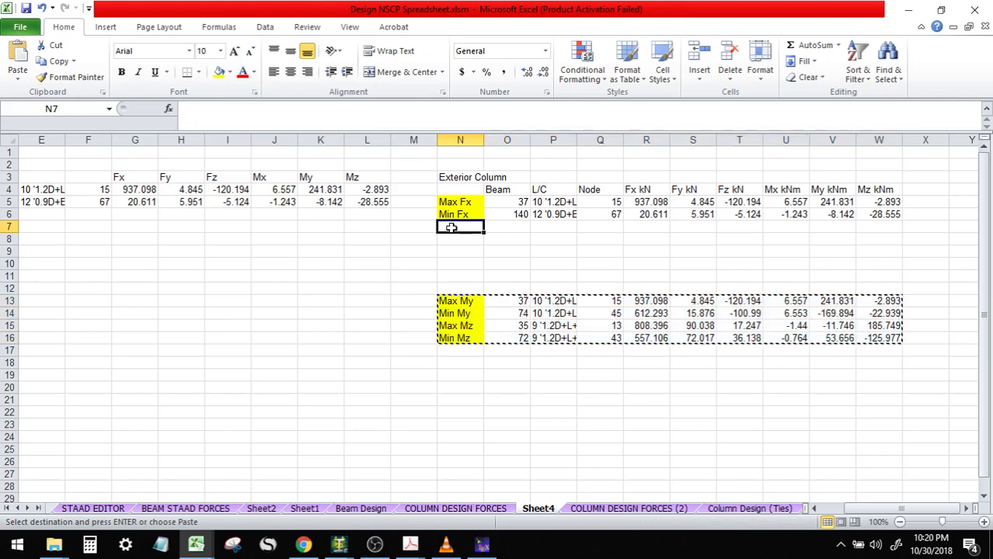
pyautogui.hotkey('ctrl', 'v')
pyautogui.click(710, 380)
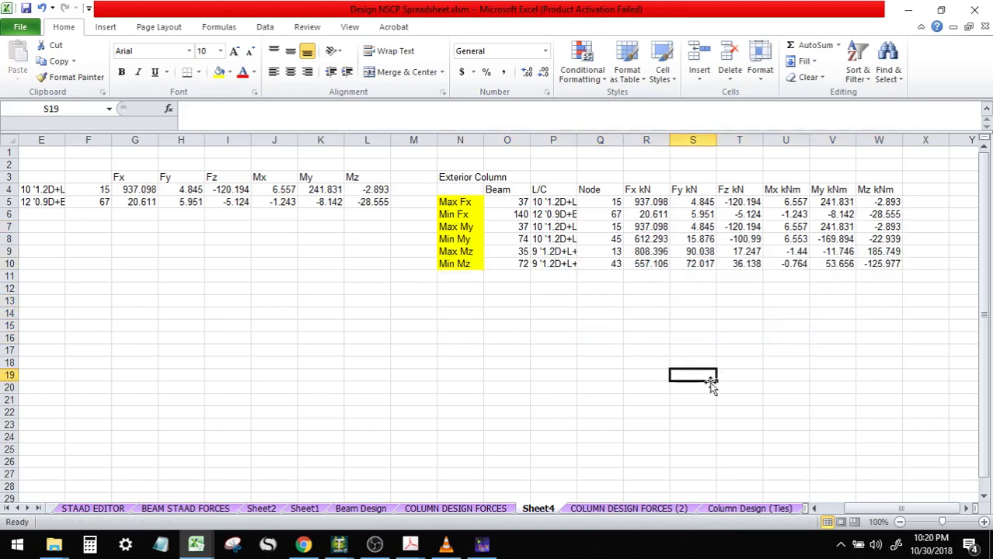
# - Clear the Fy, Fz and Mx columns and move My and Mz beside Fx at S4
pyautogui.click(644, 194)
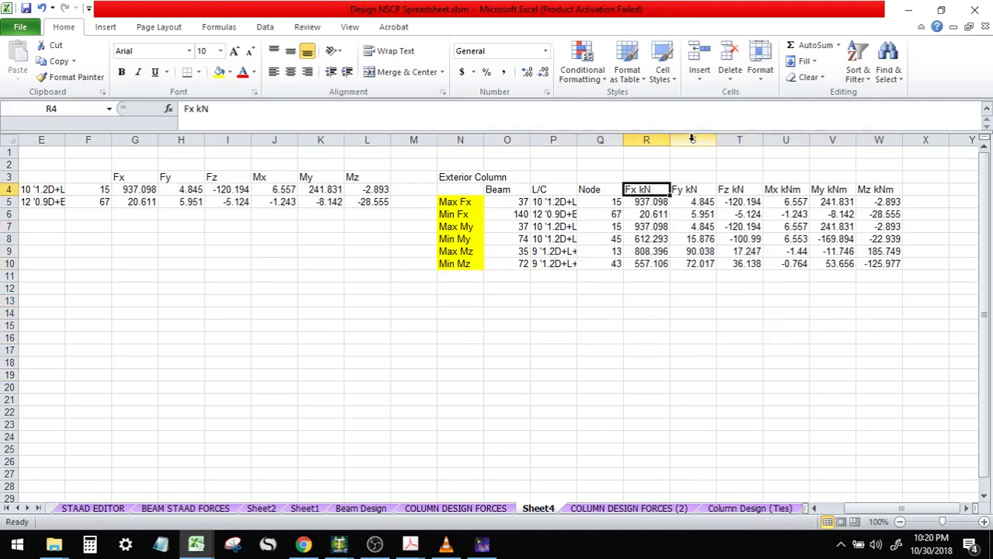
pyautogui.moveTo(692, 139); pyautogui.dragTo(747, 136)
pyautogui.press('Delete')
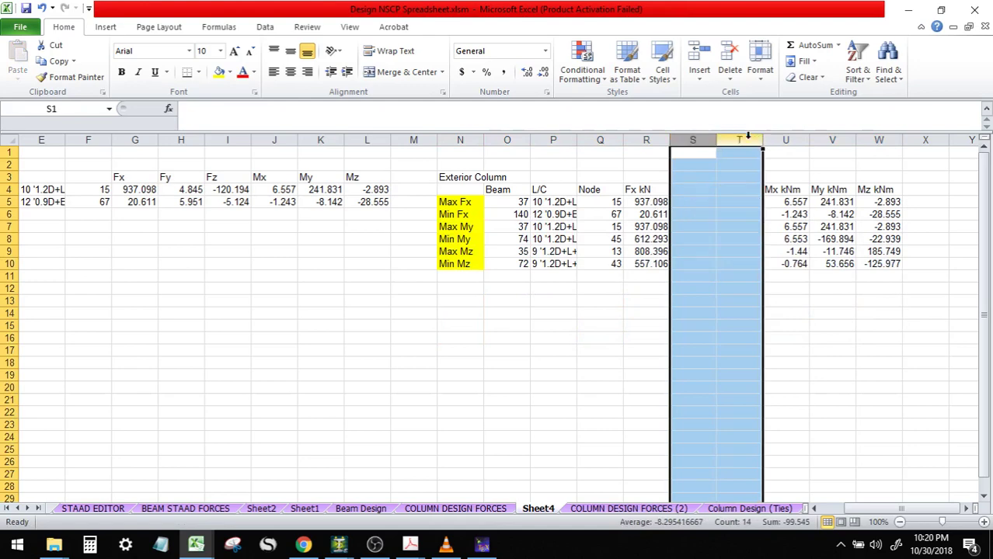
pyautogui.click(776, 138)
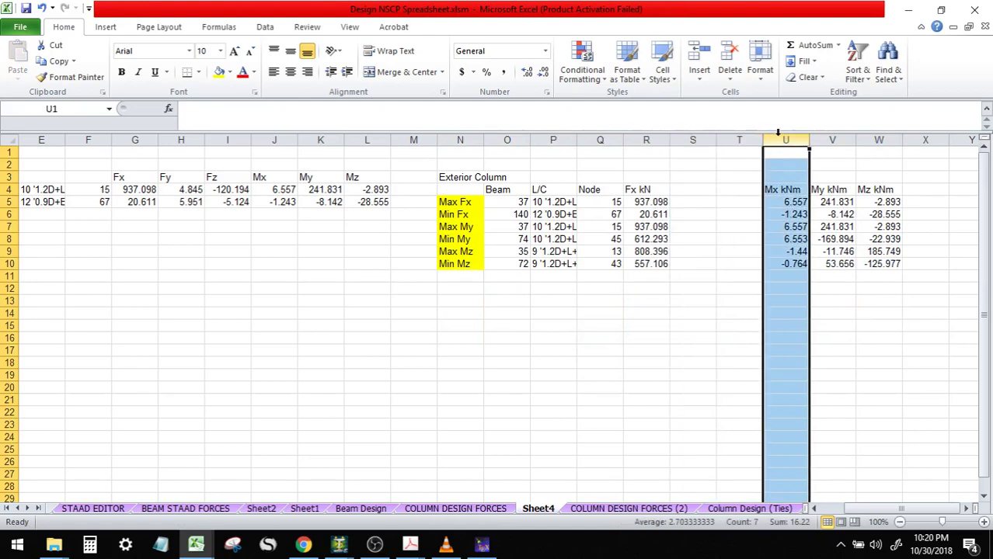
pyautogui.press('Delete')
pyautogui.click(865, 337)
pyautogui.moveTo(822, 190); pyautogui.dragTo(892, 262)
pyautogui.hotkey('ctrl', 'c')
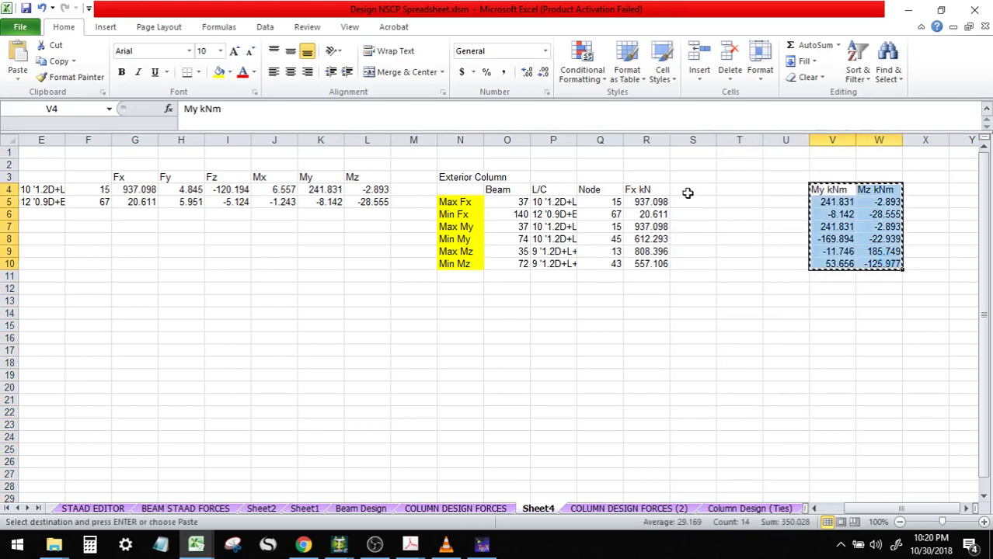
pyautogui.click(684, 190)
pyautogui.hotkey('ctrl', 'v')
# - Widen column P and copy the Fx kN, My kNm and Mz kNm block with headers
pyautogui.click(785, 338)
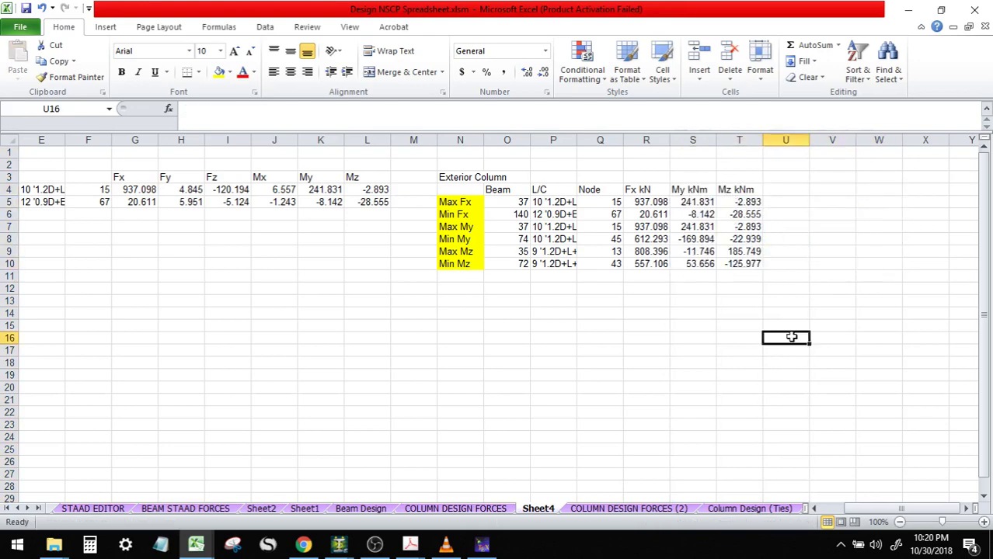
pyautogui.moveTo(864, 514); pyautogui.dragTo(842, 512)
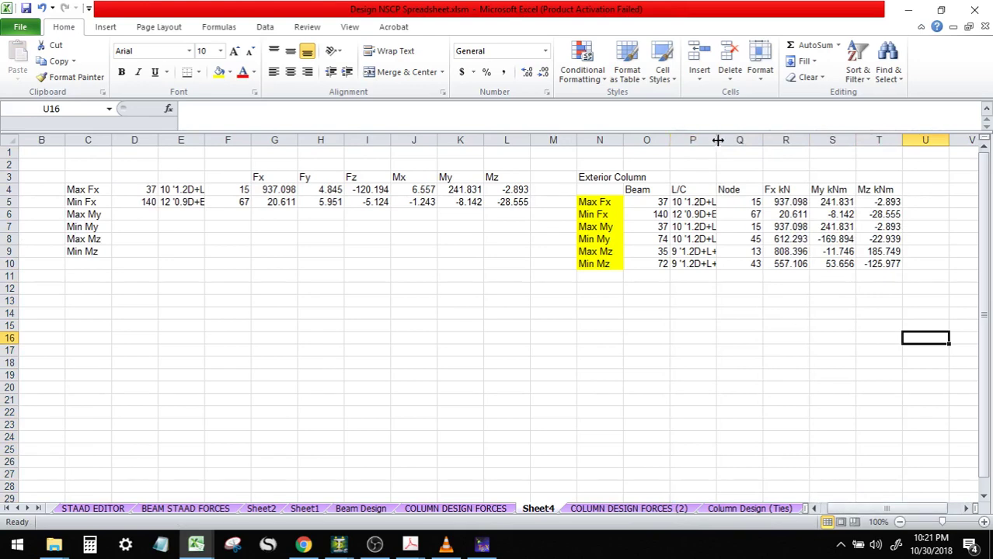
pyautogui.moveTo(720, 140); pyautogui.dragTo(746, 140)
pyautogui.click(730, 296)
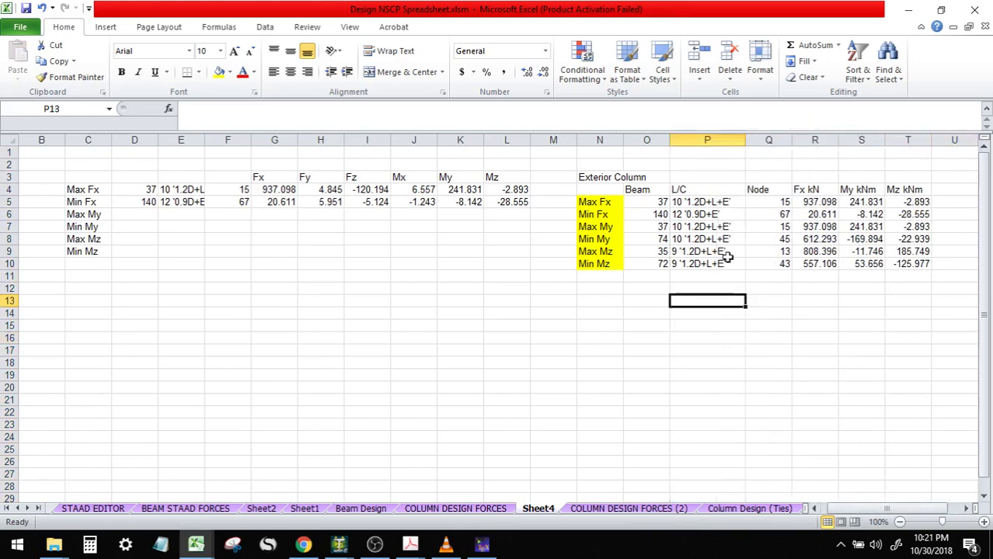
pyautogui.moveTo(708, 203); pyautogui.dragTo(713, 263)
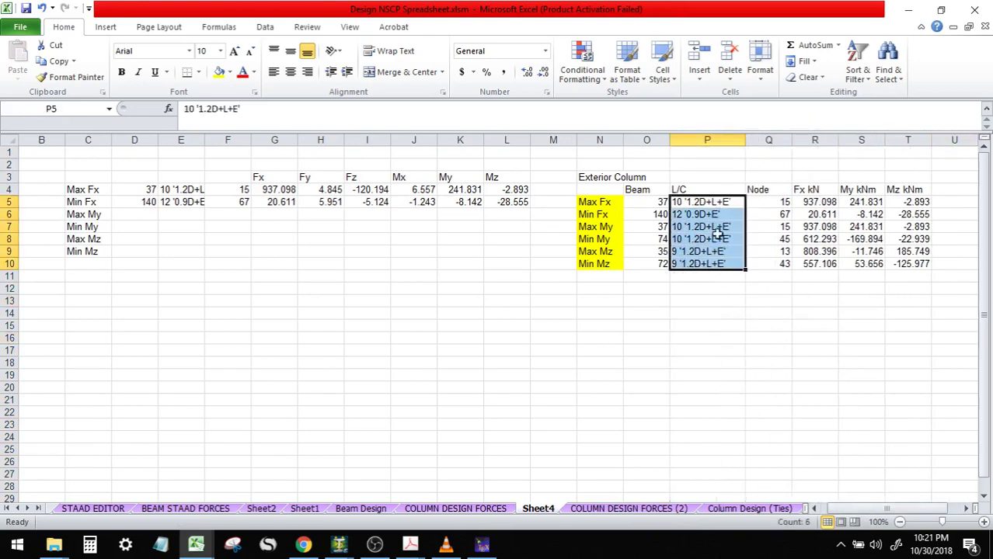
pyautogui.moveTo(776, 314); pyautogui.dragTo(783, 321)
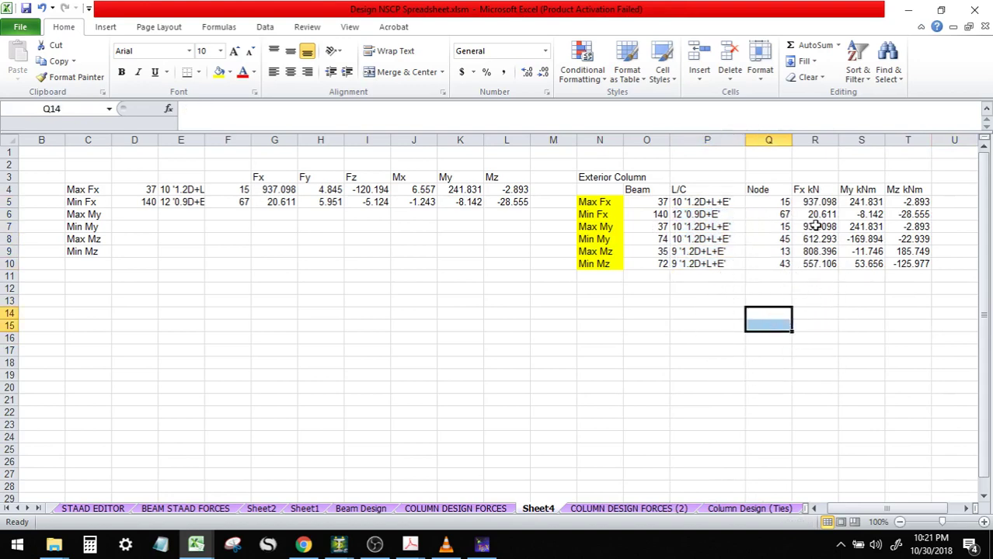
pyautogui.moveTo(806, 202); pyautogui.dragTo(917, 266)
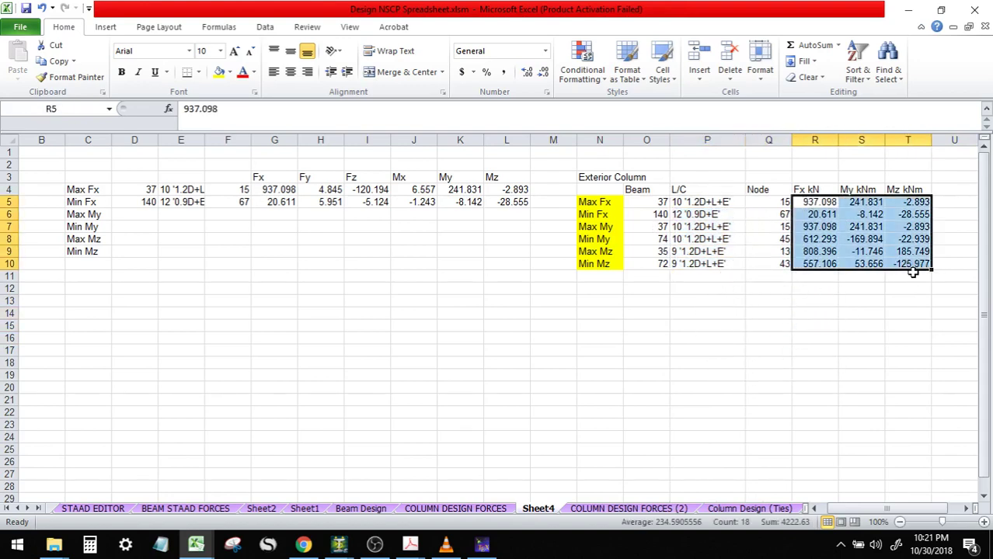
pyautogui.hotkey('ctrl', 'c')
pyautogui.press('Escape')
pyautogui.hotkey('ctrl', 'c')
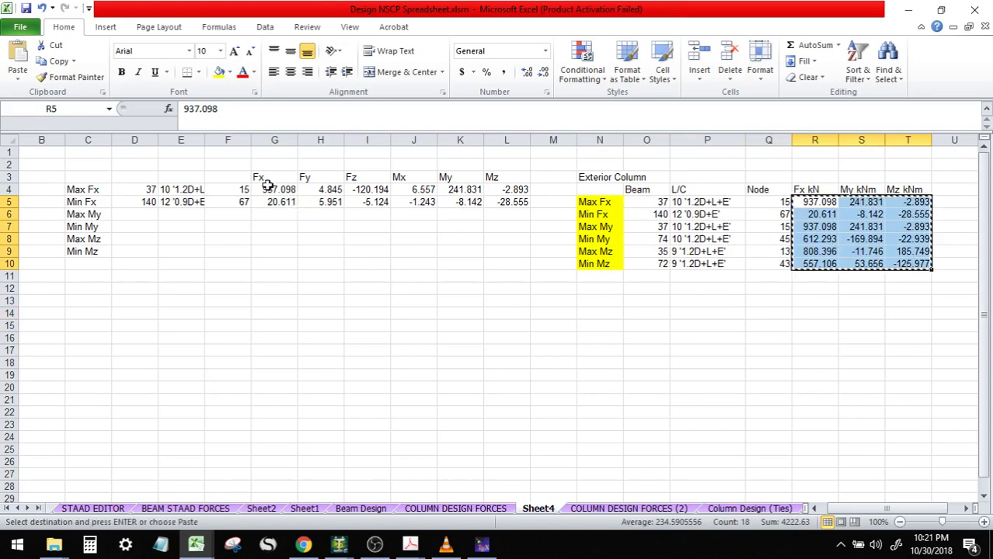
pyautogui.click(806, 189)
pyautogui.keyDown('shift'); pyautogui.click(926, 264); pyautogui.keyUp('shift')
pyautogui.hotkey('ctrl', 'c')
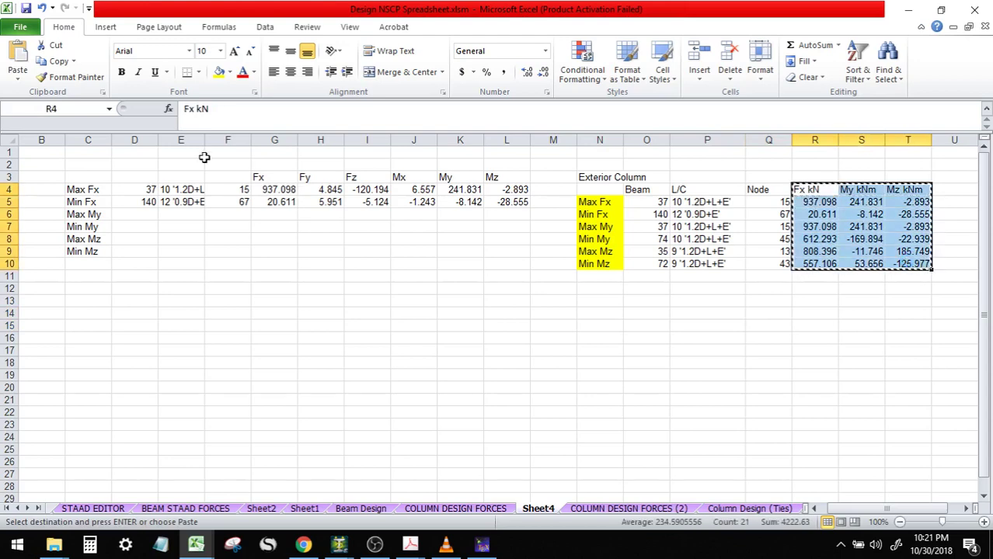
# - Paste the force block into G3:I9 and clear the old Mx, My, Mz cells
pyautogui.moveTo(275, 177); pyautogui.dragTo(365, 252)
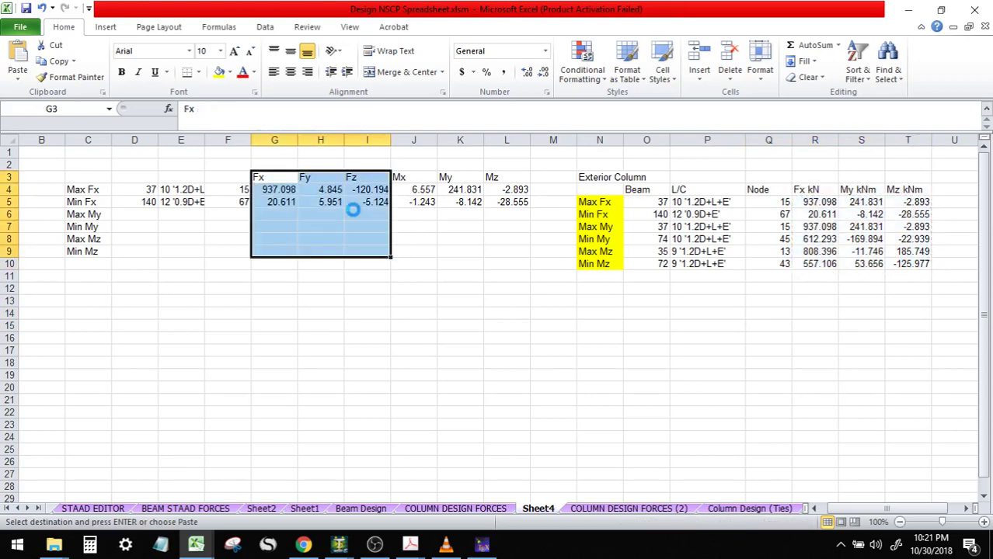
pyautogui.hotkey('ctrl', 'v')
pyautogui.moveTo(417, 181); pyautogui.dragTo(519, 237)
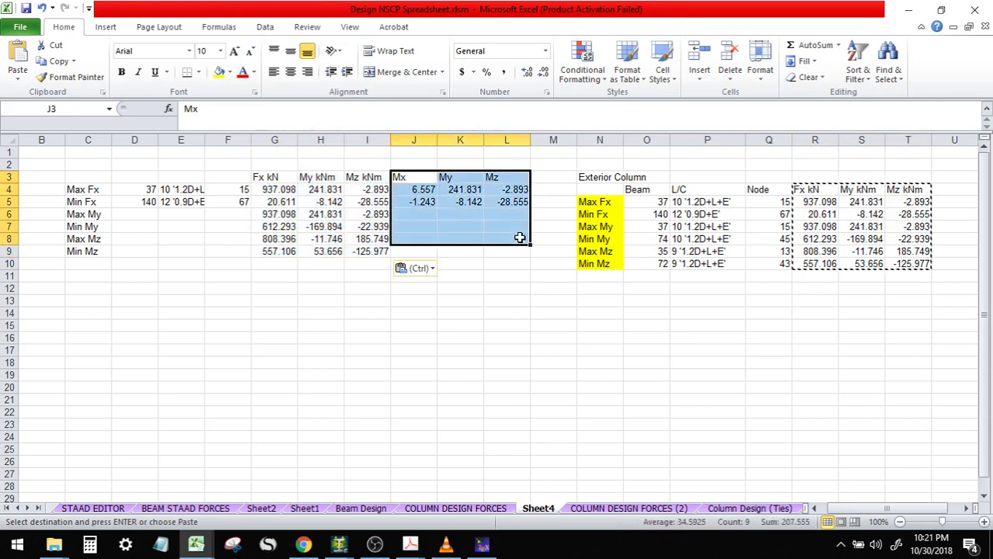
pyautogui.press('Delete')
pyautogui.click(506, 289)
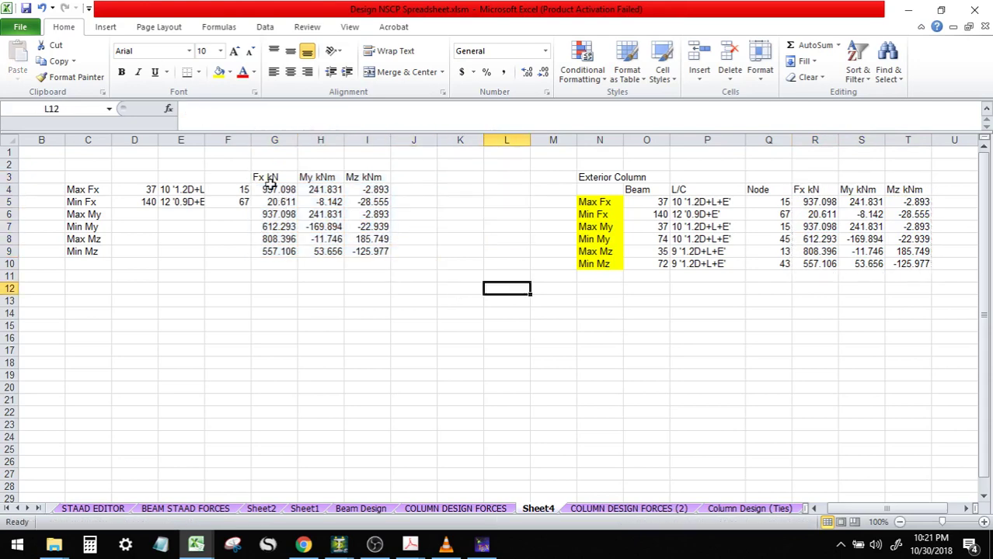
pyautogui.moveTo(269, 187); pyautogui.dragTo(330, 220)
pyautogui.click(272, 190)
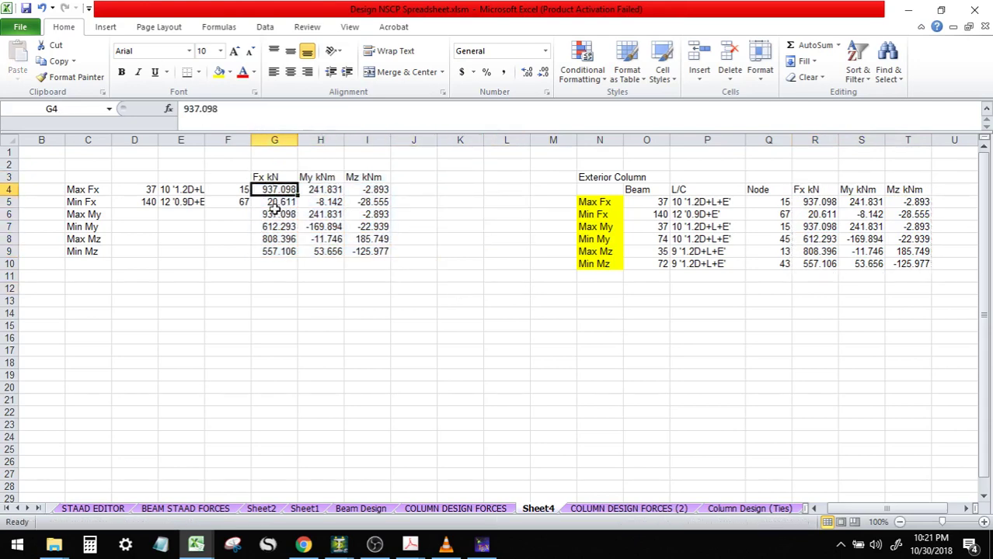
pyautogui.click(274, 203)
pyautogui.click(272, 215)
pyautogui.click(270, 227)
pyautogui.click(269, 240)
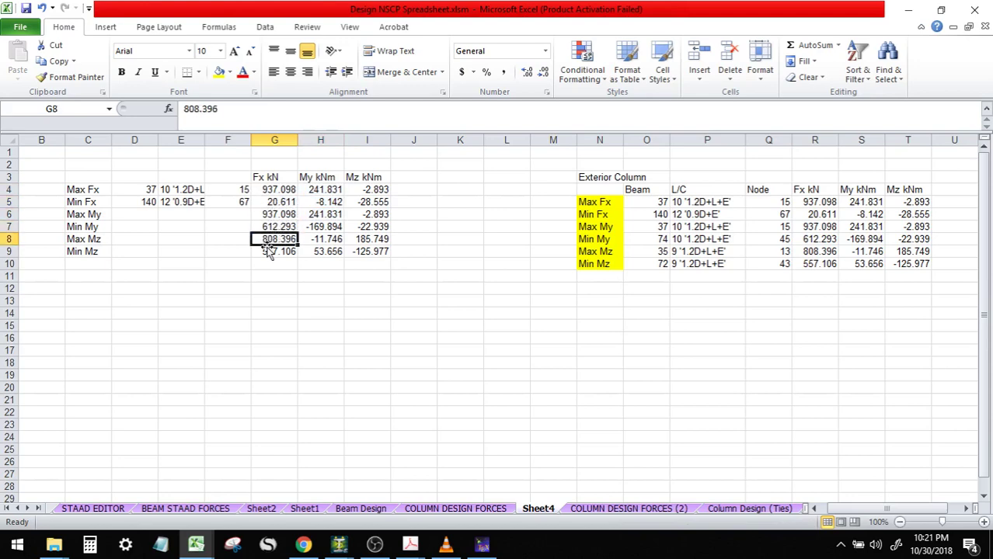
pyautogui.click(269, 252)
pyautogui.click(330, 202)
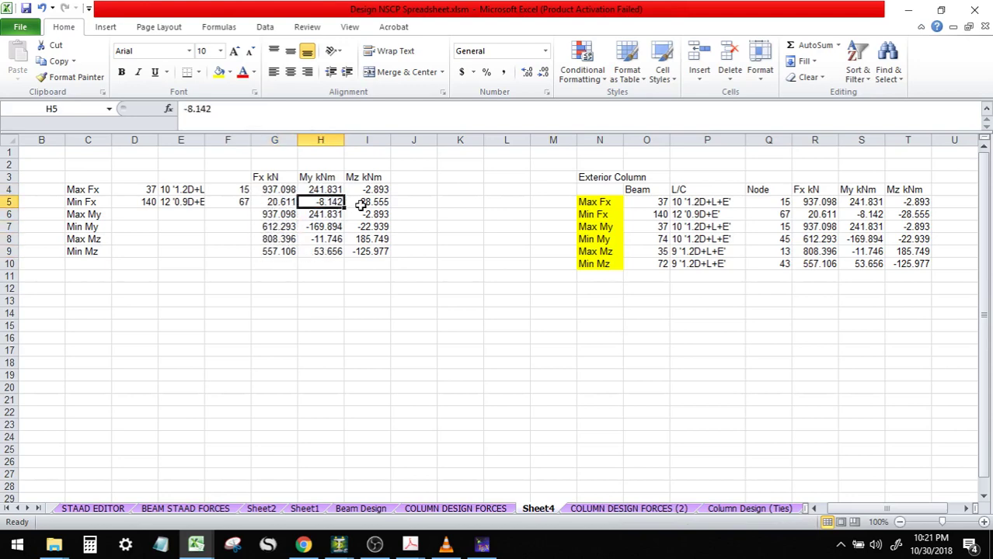
pyautogui.moveTo(269, 202); pyautogui.dragTo(372, 202)
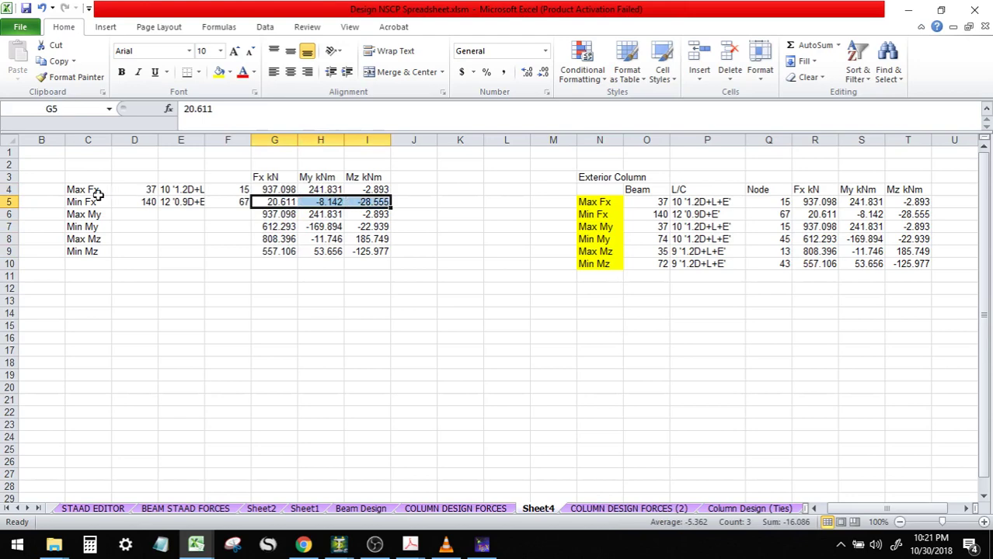
pyautogui.click(7, 202)
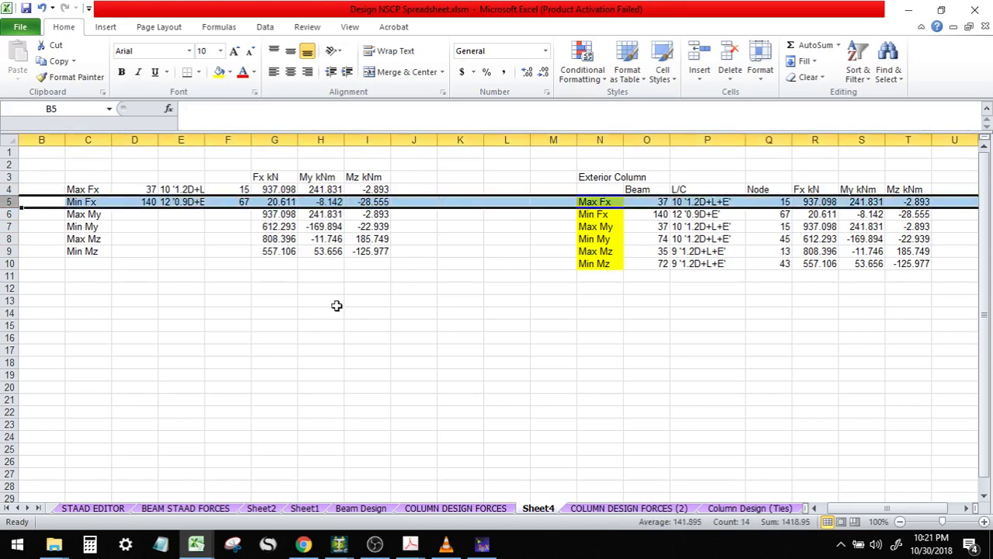
pyautogui.click(375, 373)
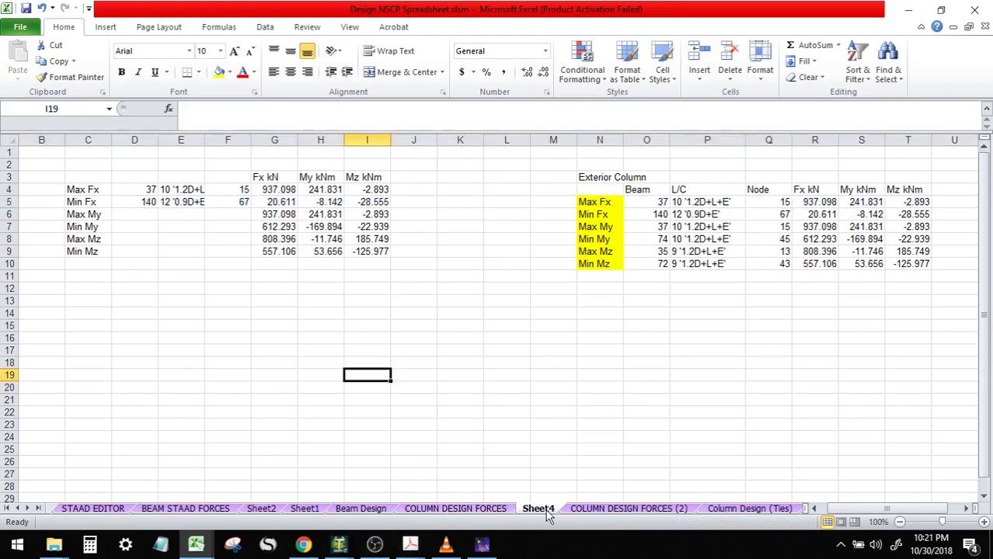
pyautogui.click(590, 509)
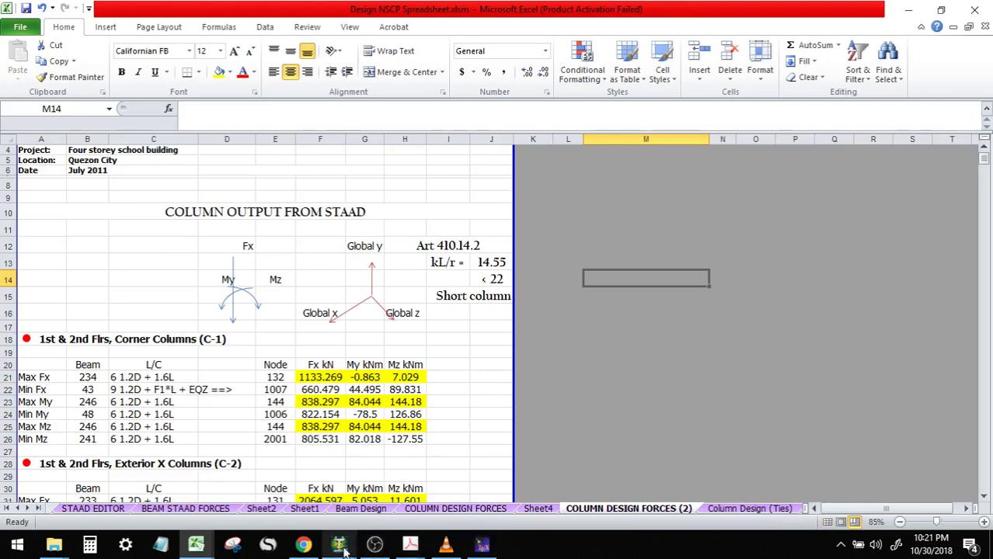
pyautogui.click(196, 543)
pyautogui.click(237, 506)
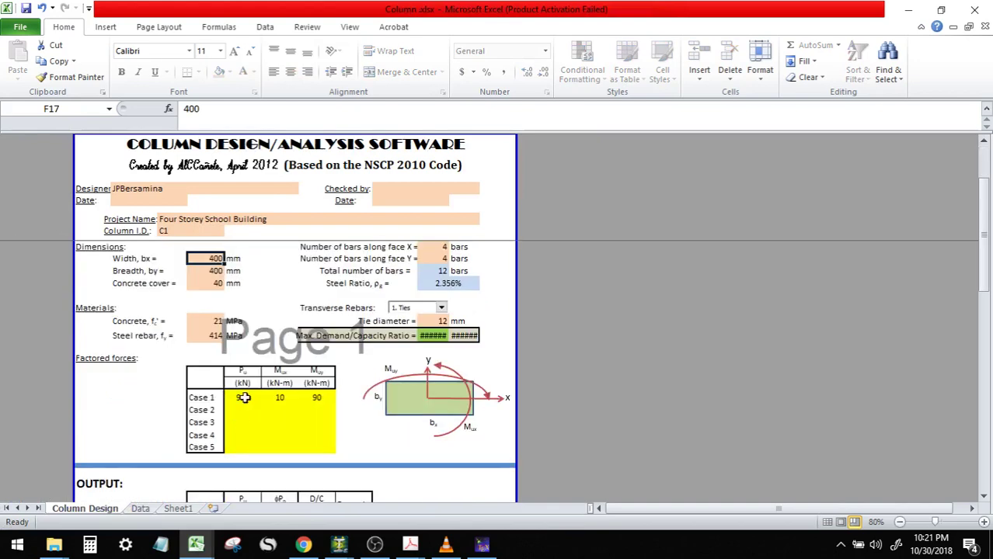
pyautogui.click(196, 543)
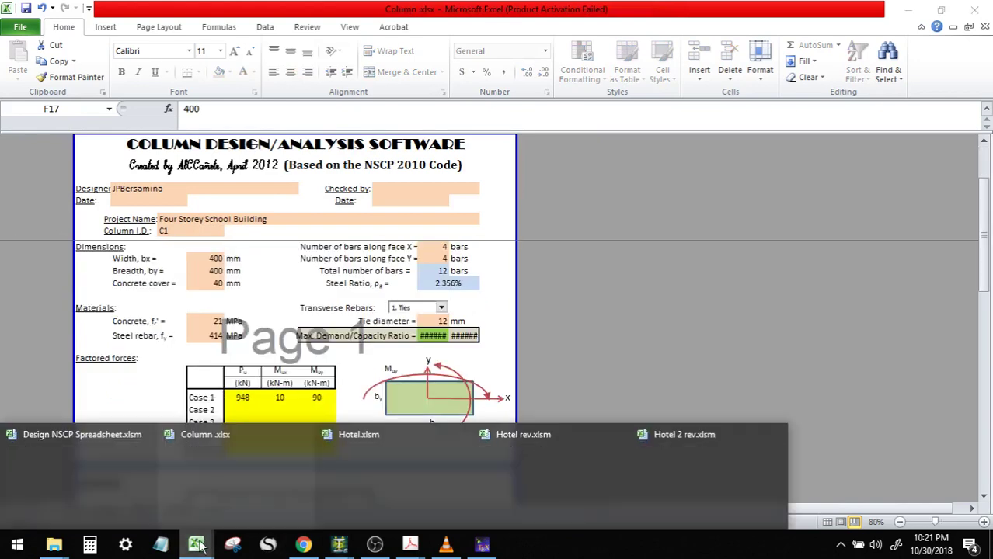
pyautogui.click(94, 488)
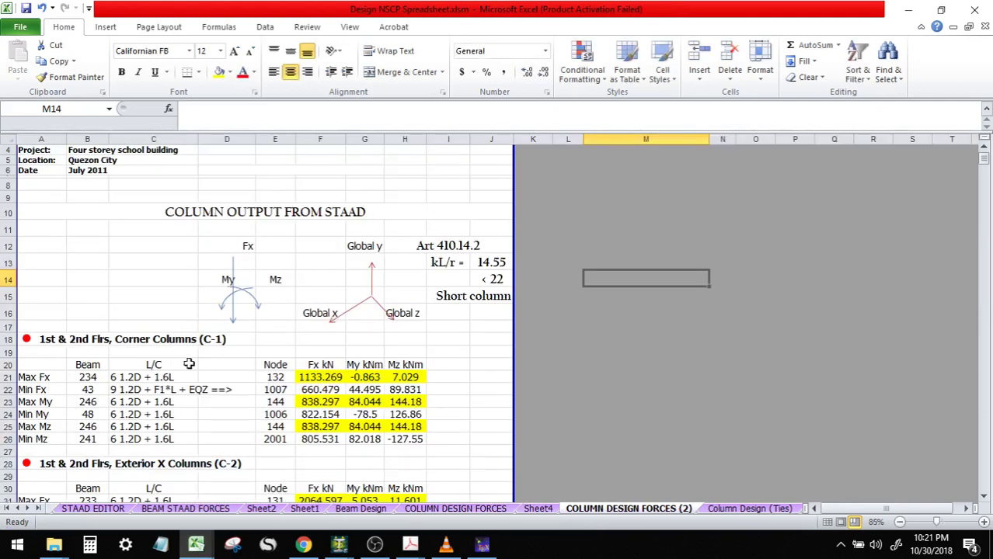
# - Check the Min Fx values in G5:I5, then clear the Min Fx row C5:I5
pyautogui.click(537, 514)
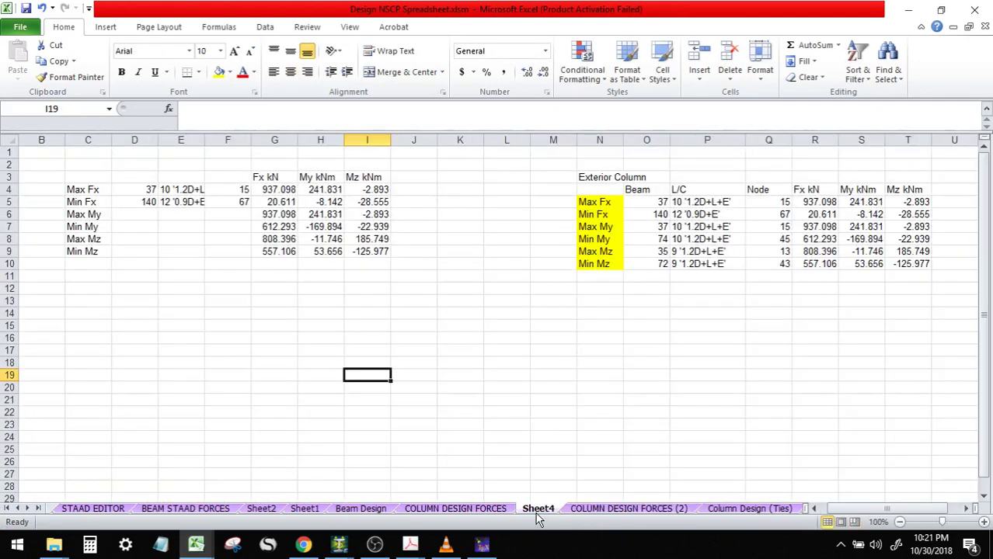
pyautogui.click(277, 206)
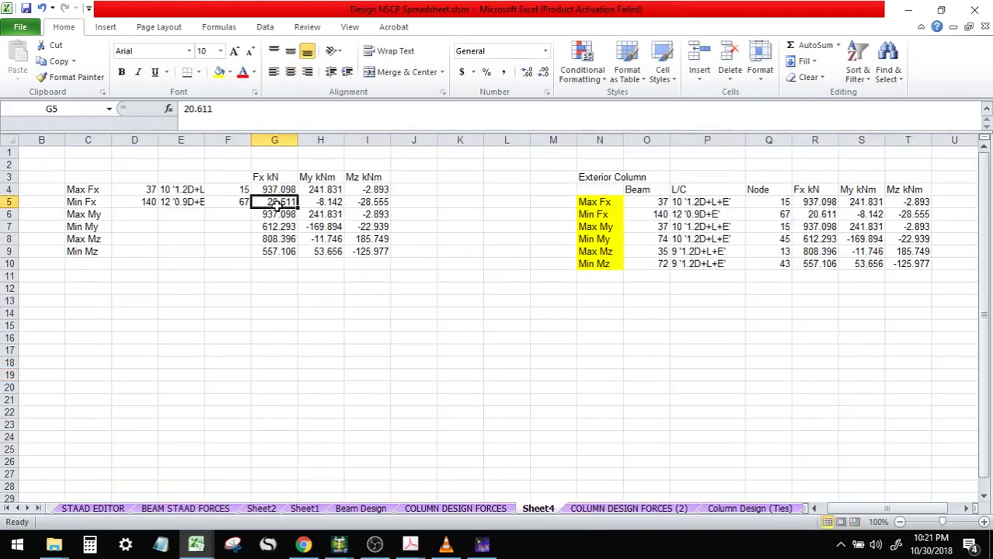
pyautogui.click(325, 204)
pyautogui.click(362, 202)
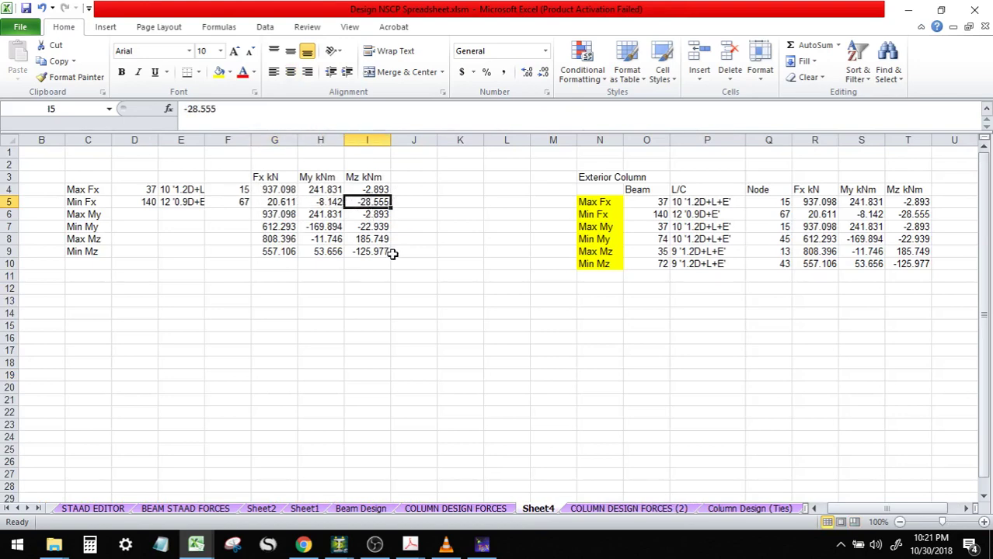
pyautogui.click(279, 202)
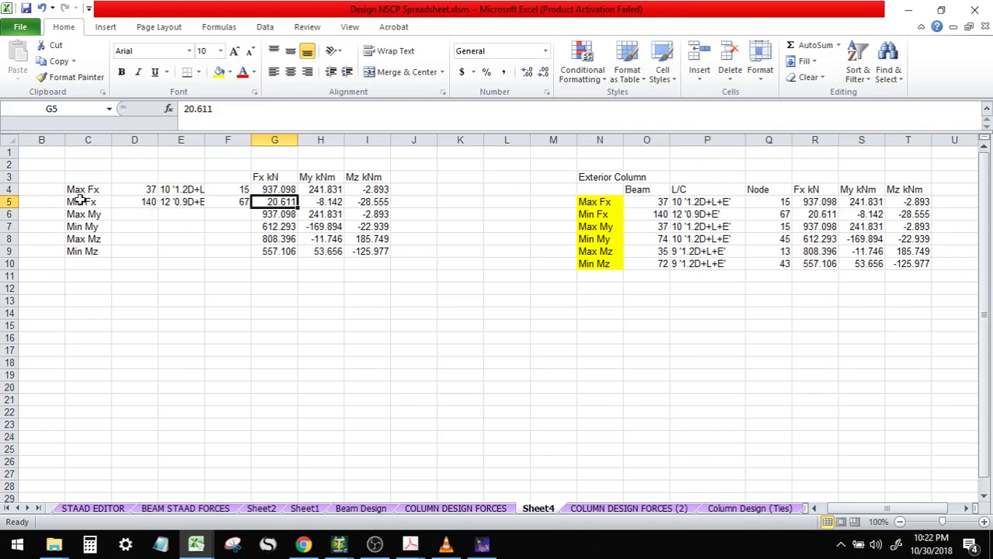
pyautogui.moveTo(81, 201); pyautogui.dragTo(375, 201)
pyautogui.press('Delete')
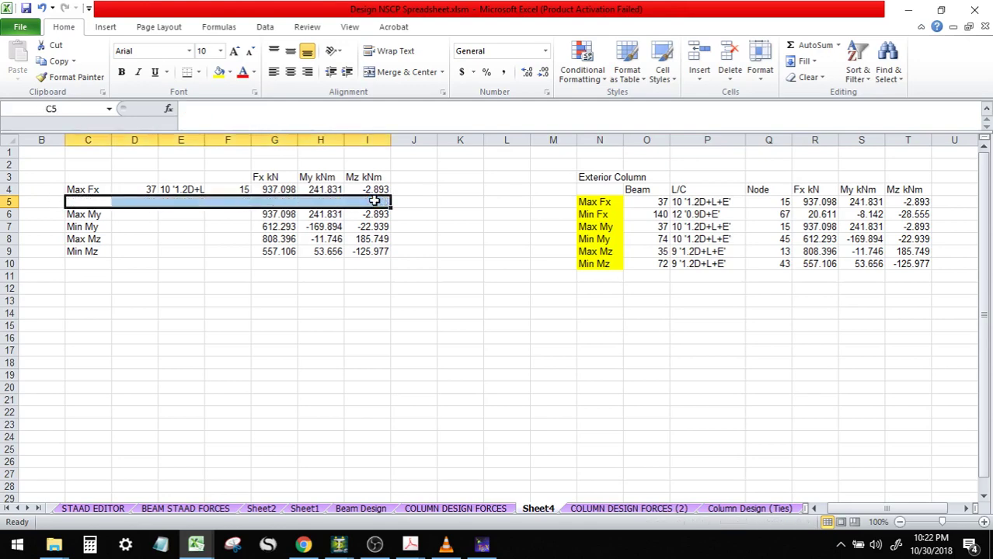
# - Move the Max My through Min Mz rows up into C5:I8
pyautogui.click(77, 215)
pyautogui.keyDown('shift'); pyautogui.click(373, 243); pyautogui.keyUp('shift')
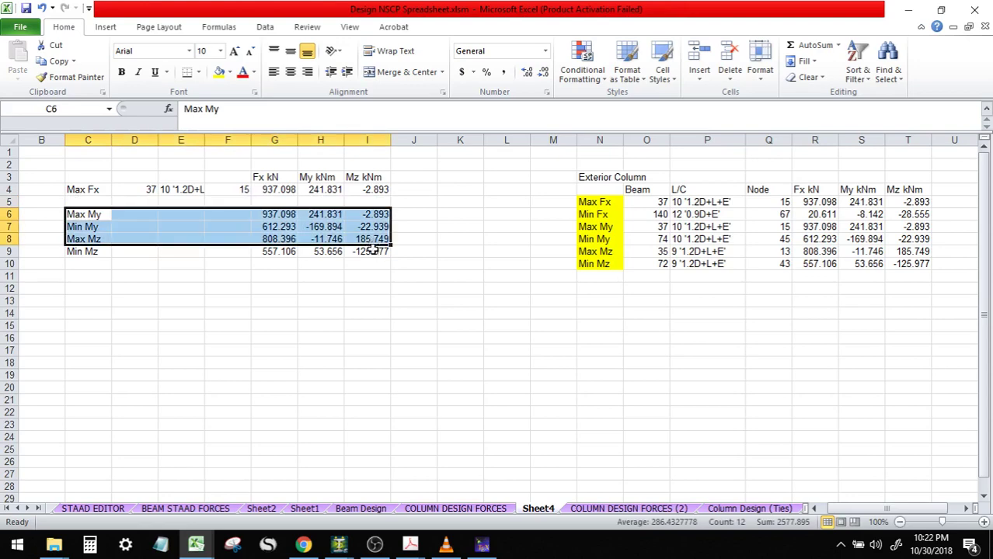
pyautogui.keyDown('shift'); pyautogui.click(372, 252); pyautogui.keyUp('shift')
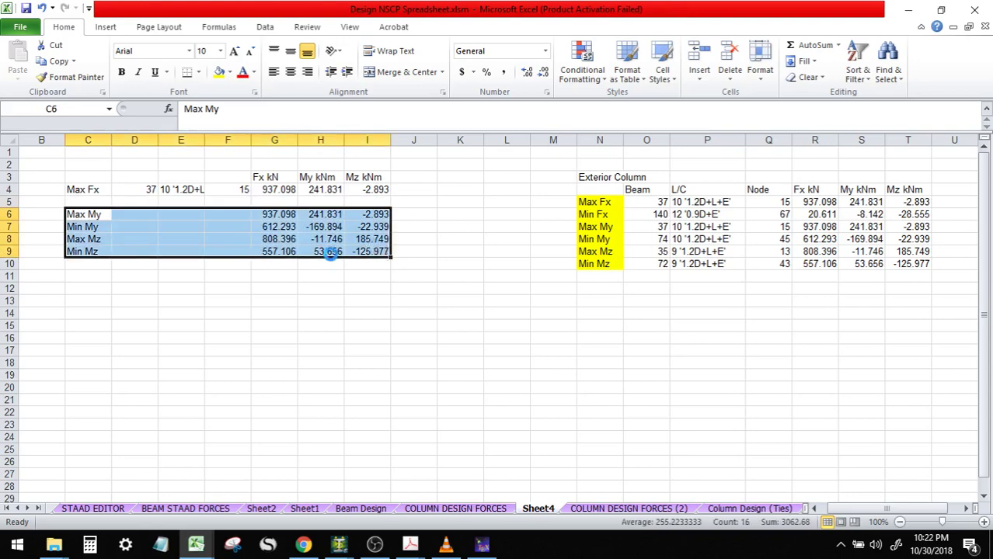
pyautogui.hotkey('ctrl', 'c')
pyautogui.click(81, 202)
pyautogui.hotkey('ctrl', 'v')
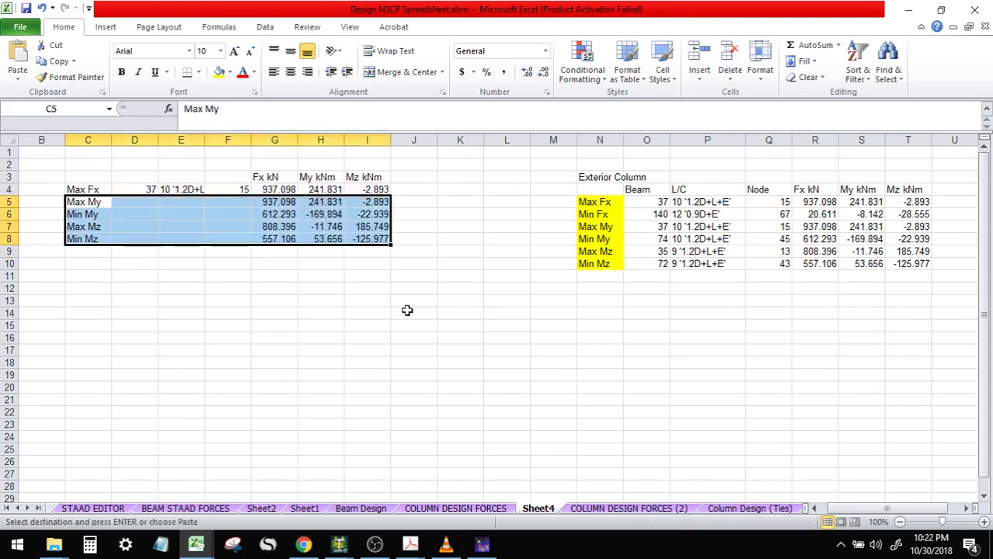
pyautogui.click(408, 315)
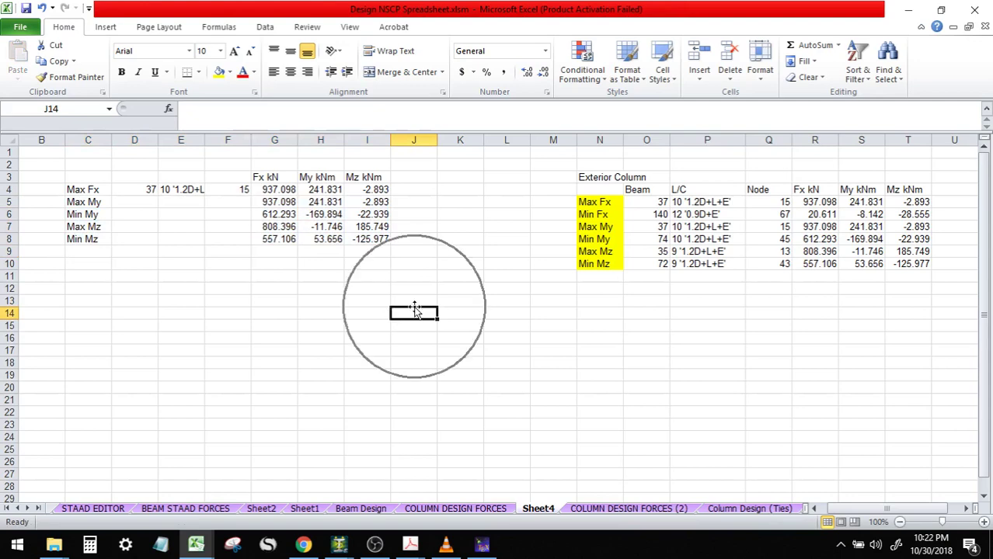
pyautogui.click(268, 190)
# - Copy the five exterior-column force cases G4:I8 from Sheet4
pyautogui.keyDown('shift'); pyautogui.click(365, 240); pyautogui.keyUp('shift')
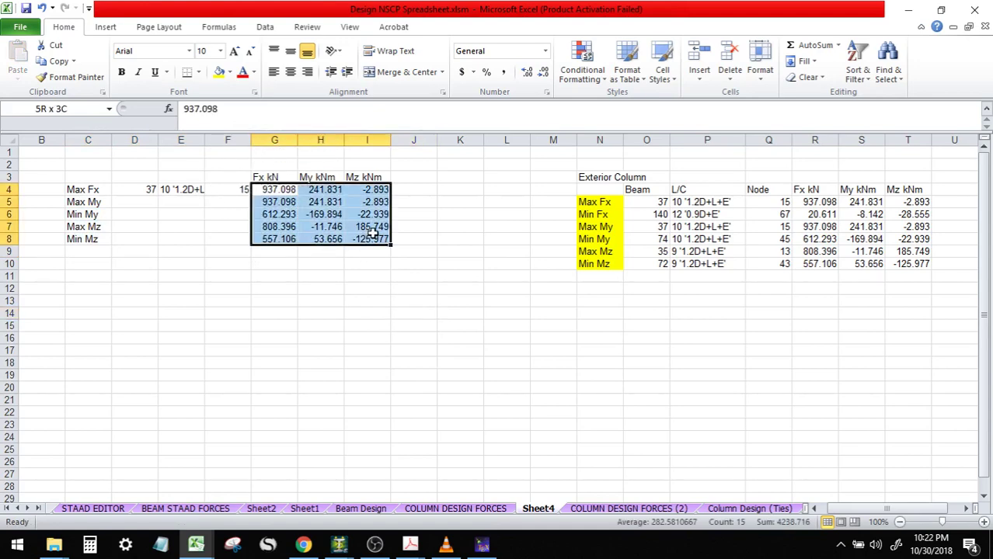
pyautogui.hotkey('ctrl', 'c')
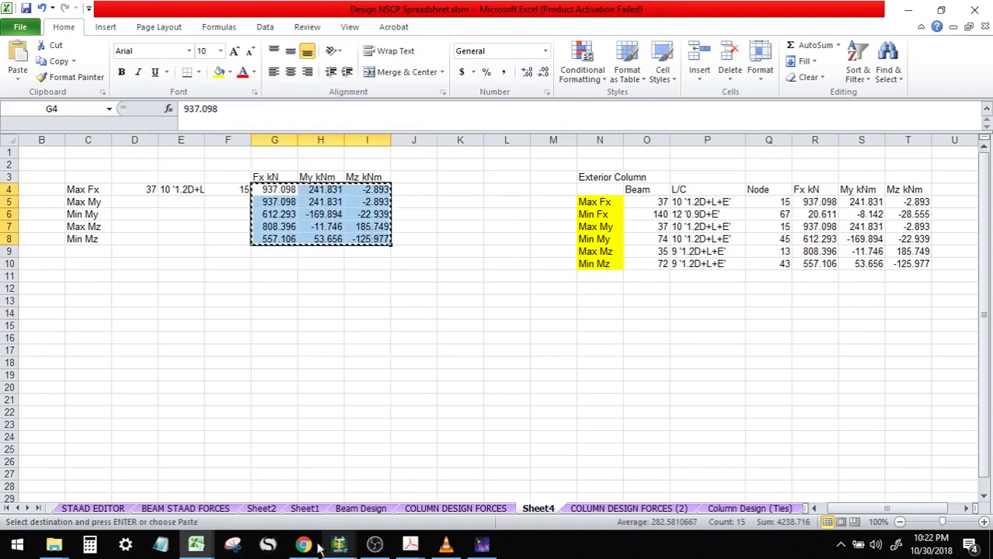
pyautogui.moveTo(196, 545)
pyautogui.click(236, 490)
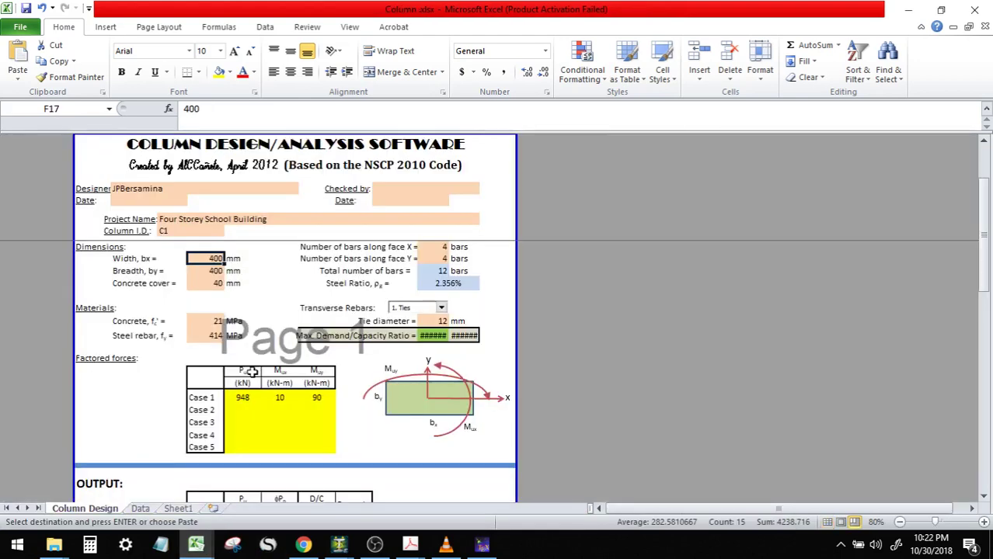
# - Paste the forces as values into Cases 1–5 of Column.xlsx's factored-forces table
pyautogui.click(243, 398)
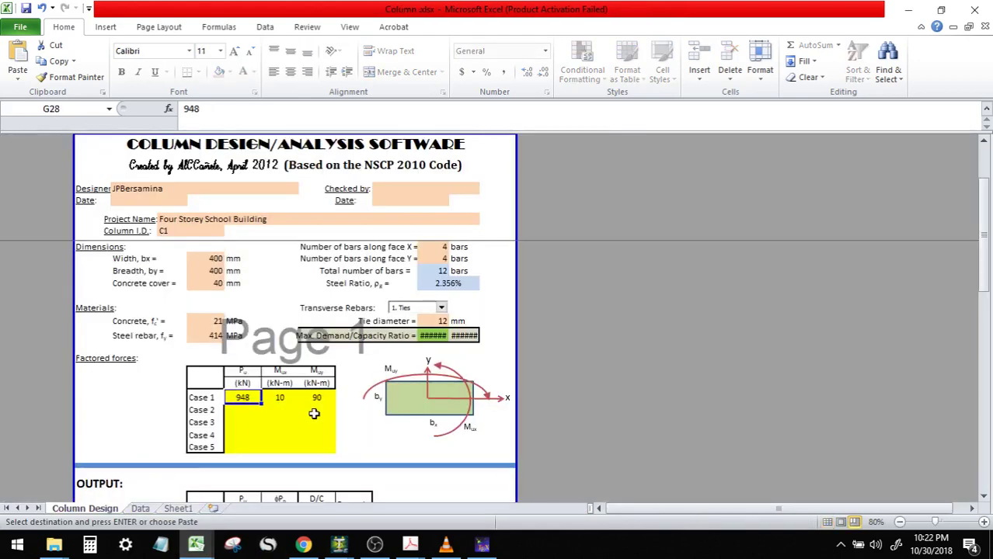
pyautogui.hotkey('alt', 'e')
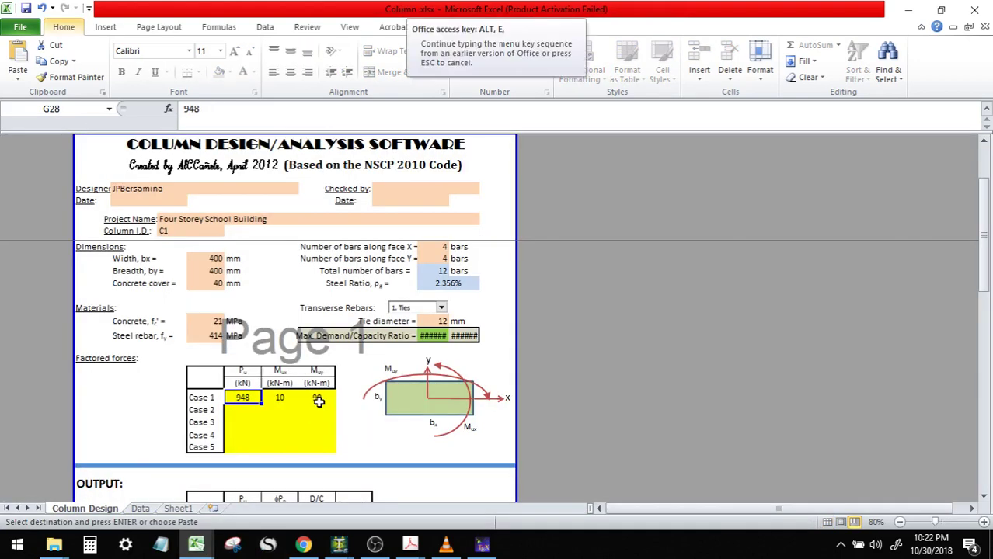
pyautogui.write('es')
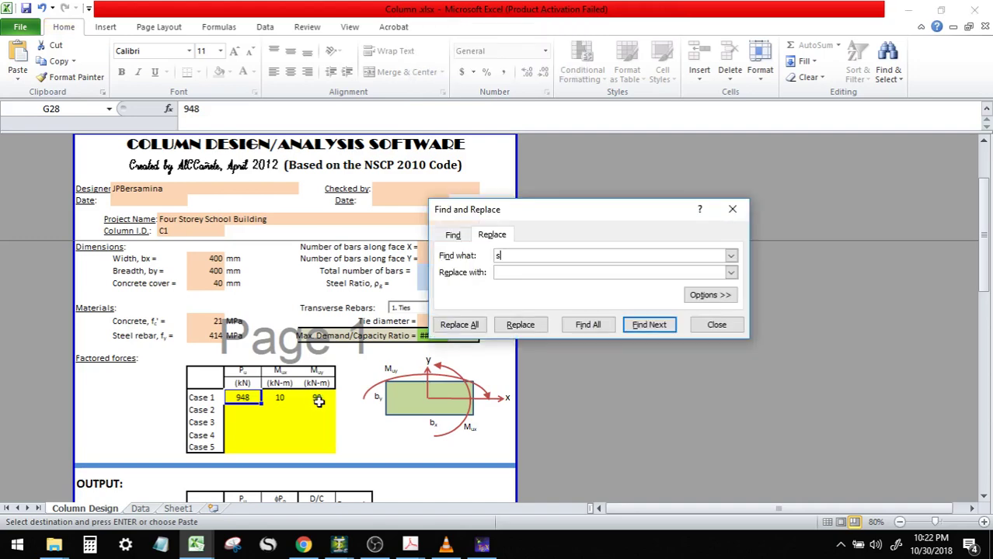
pyautogui.click(715, 324)
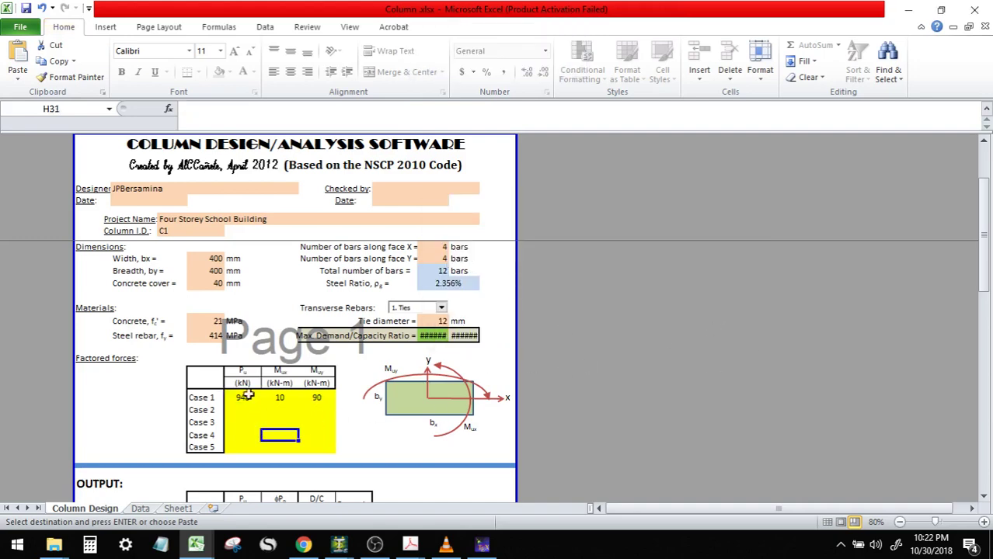
pyautogui.hotkey('alt', 'e')
pyautogui.press('s')
pyautogui.press('v')
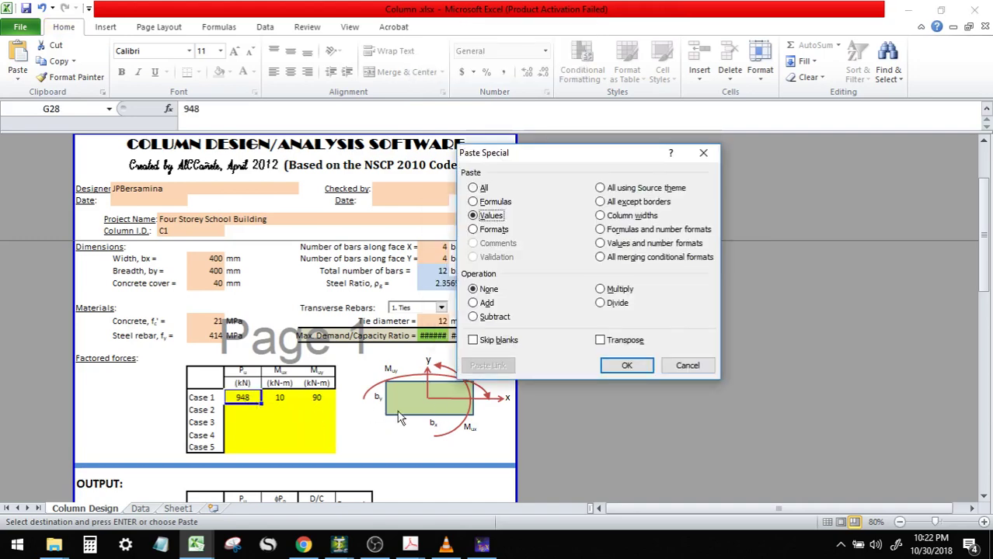
pyautogui.click(626, 366)
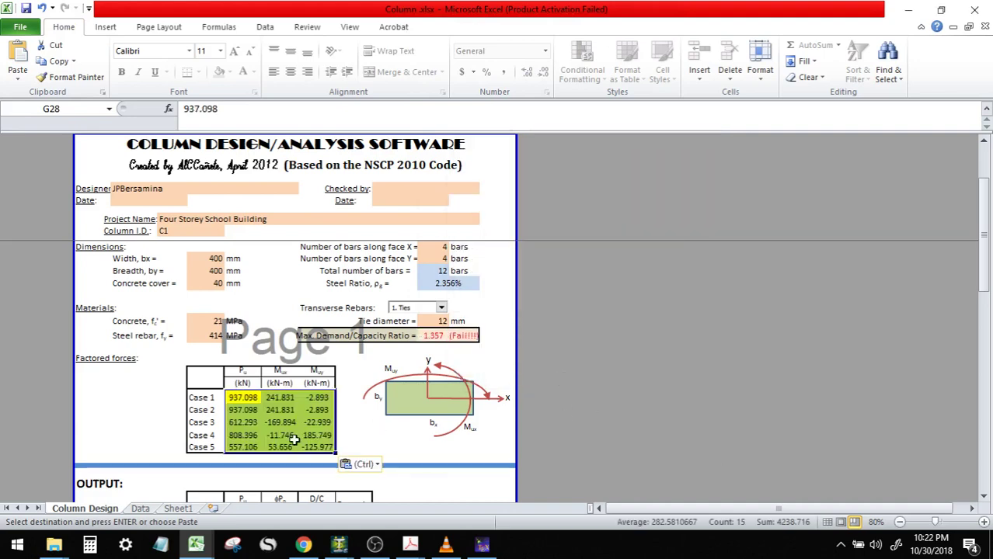
pyautogui.click(316, 410)
pyautogui.press('ctrl')
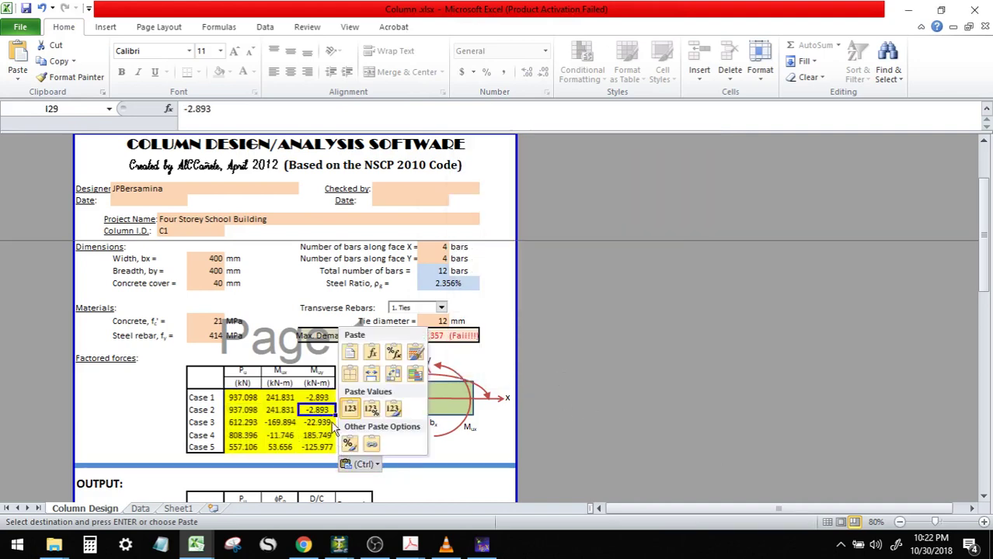
pyautogui.click(317, 399)
# - Review the pasted moments and the 400 column width, then check beam 37's section in STAAD.Pro
pyautogui.scroll(-2, 334, 412)
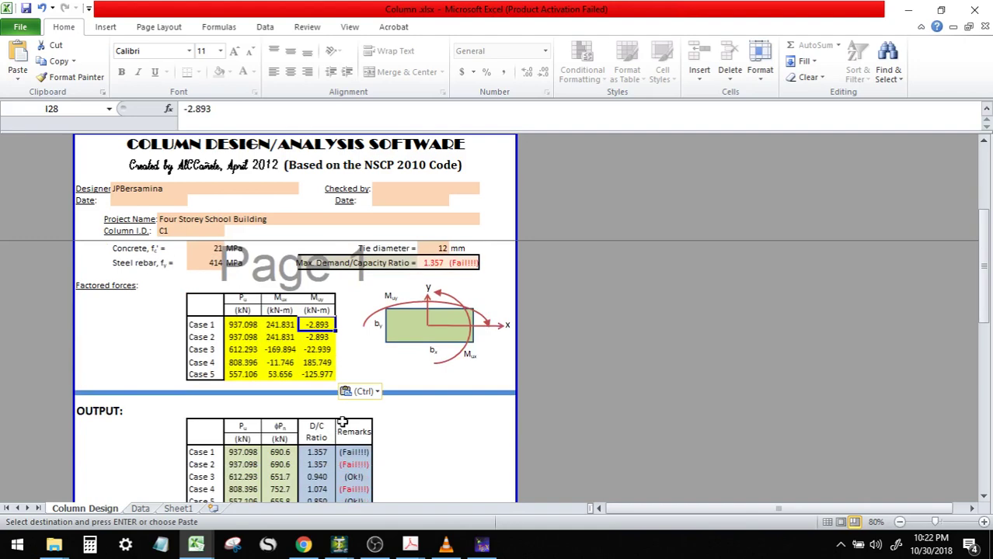
pyautogui.click(286, 337)
pyautogui.click(311, 338)
pyautogui.scroll(1, 436, 309)
pyautogui.scroll(2, 437, 309)
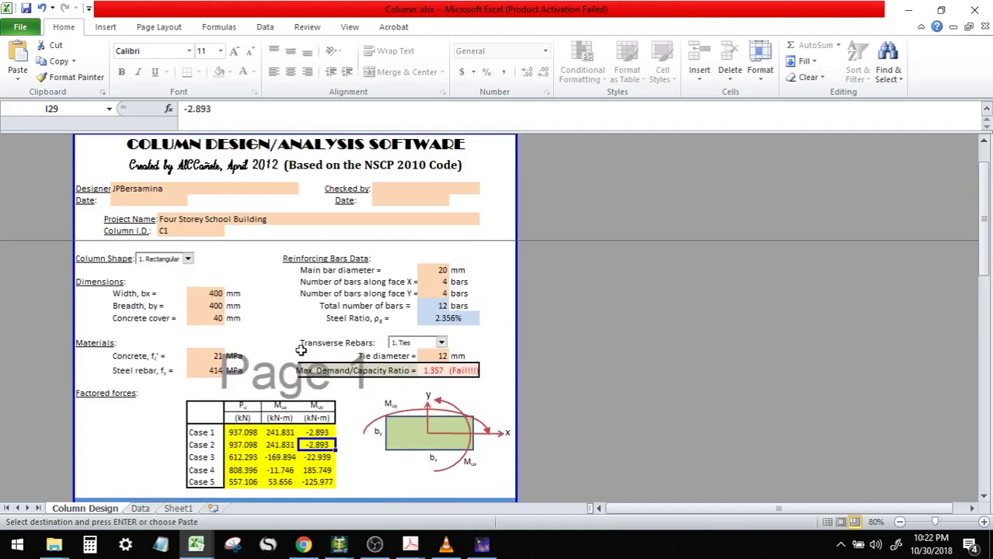
pyautogui.click(208, 294)
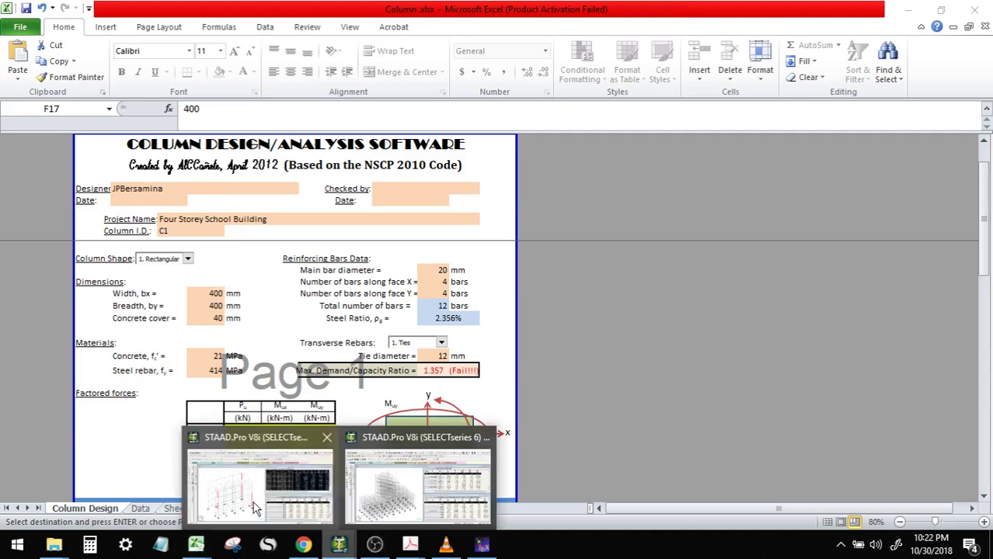
pyautogui.click(256, 506)
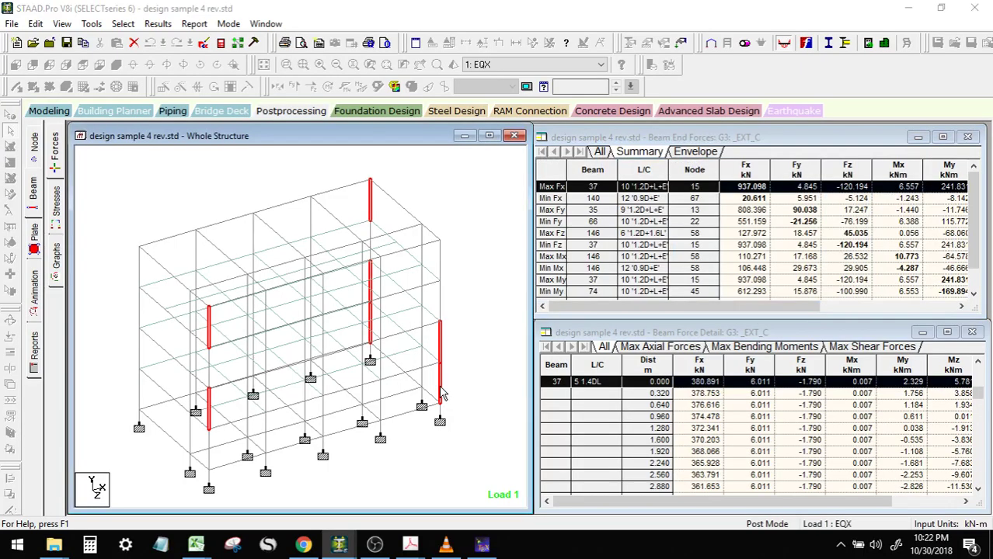
pyautogui.doubleClick(440, 394)
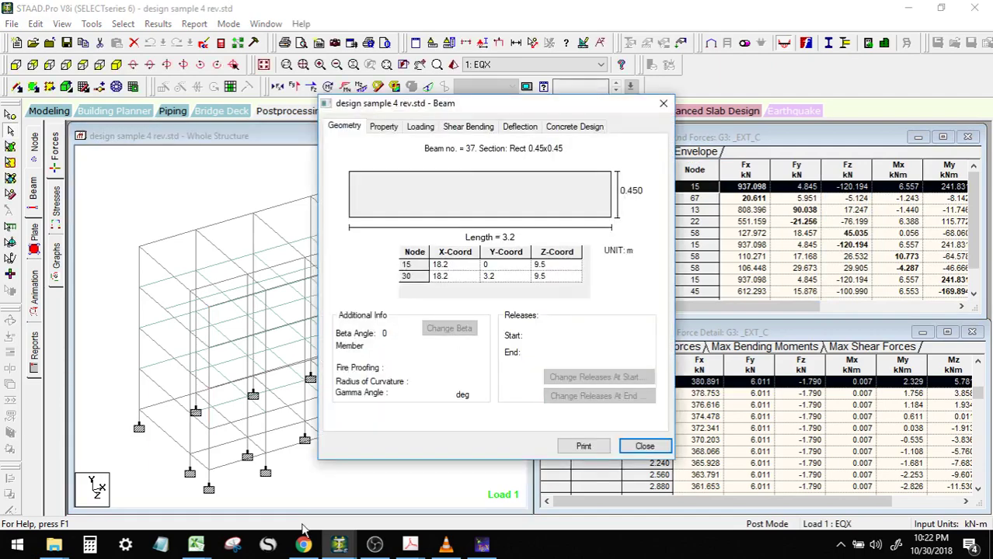
pyautogui.click(195, 545)
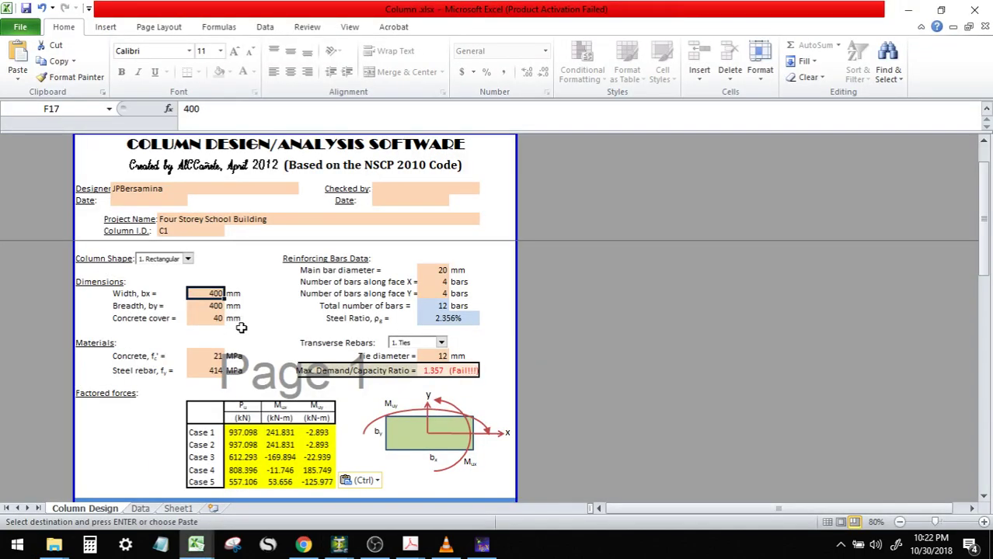
# - Set the column width bx and breadth by to 450 mm each
pyautogui.write('45')
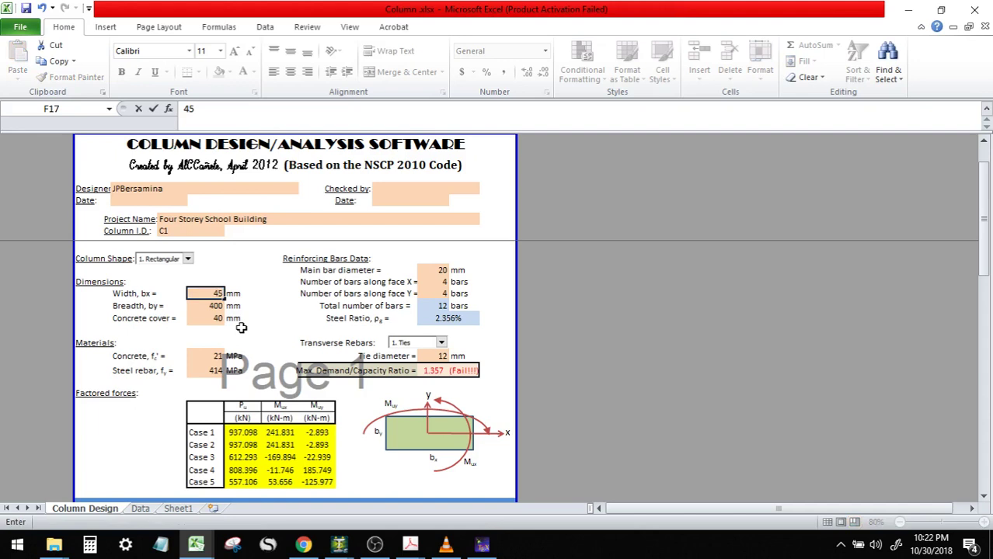
pyautogui.write('0')
pyautogui.press('Return')
pyautogui.write('450')
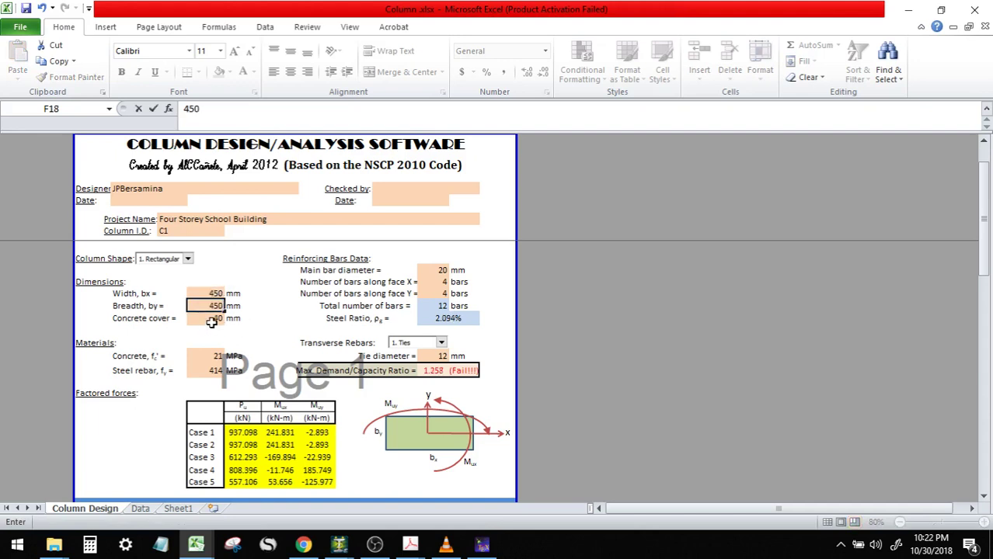
pyautogui.press('Return')
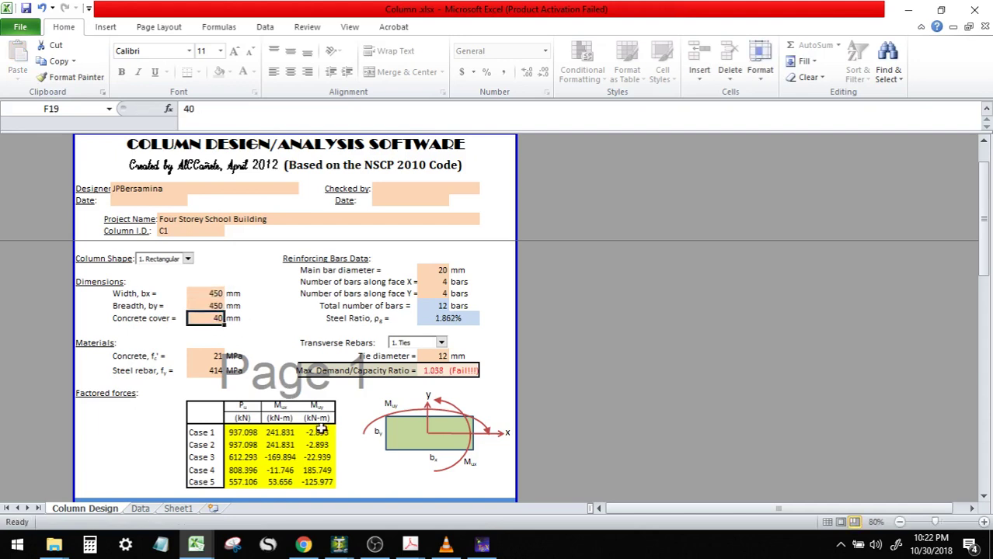
# - Review the concrete and steel strengths, the bar counts along faces X and Y, and the main bar diameter
pyautogui.click(217, 359)
pyautogui.click(217, 369)
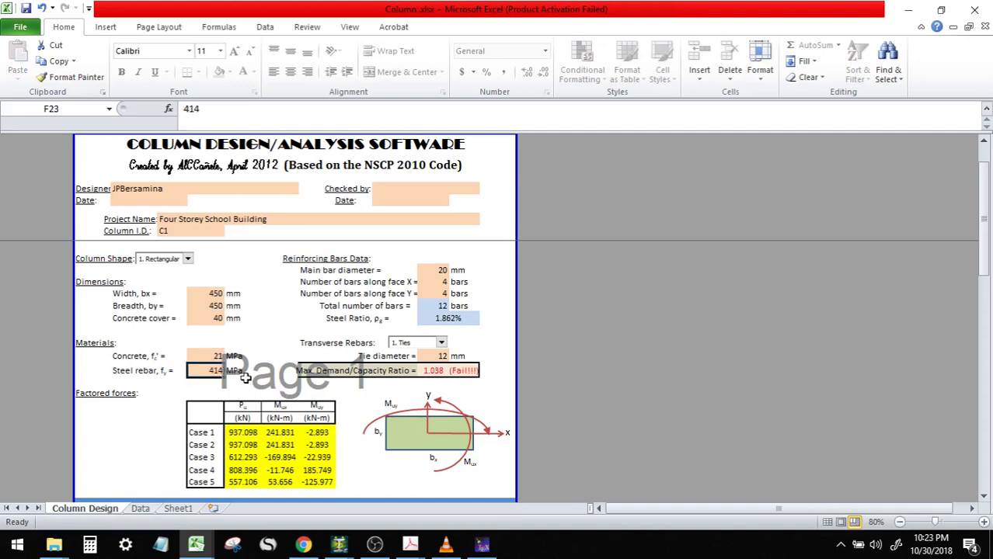
pyautogui.click(216, 357)
pyautogui.click(213, 370)
pyautogui.click(443, 282)
pyautogui.click(442, 295)
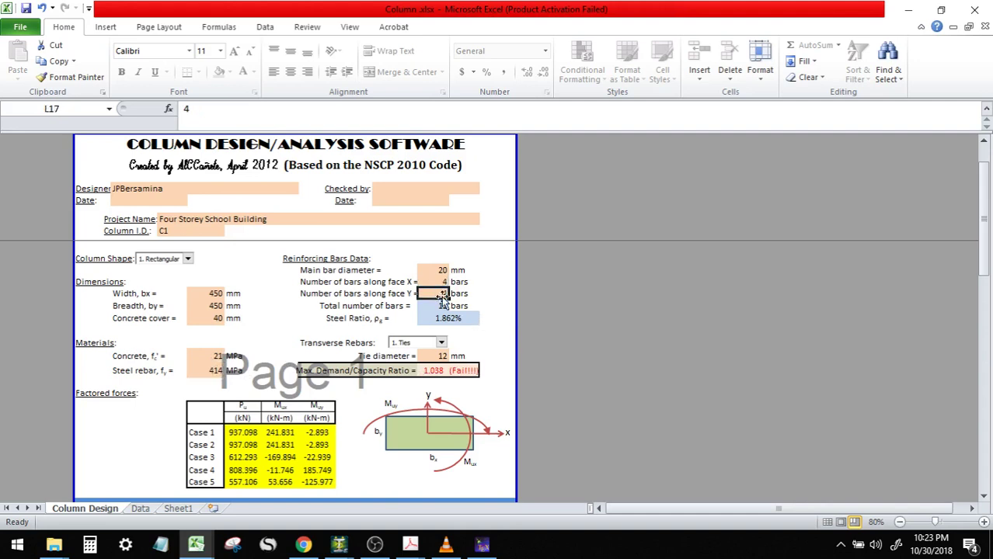
pyautogui.click(443, 270)
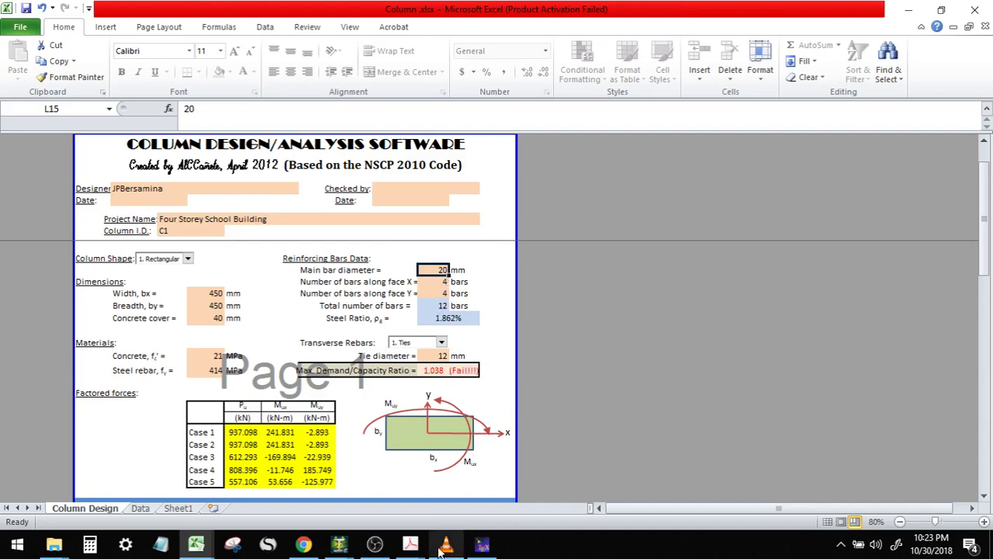
pyautogui.click(411, 544)
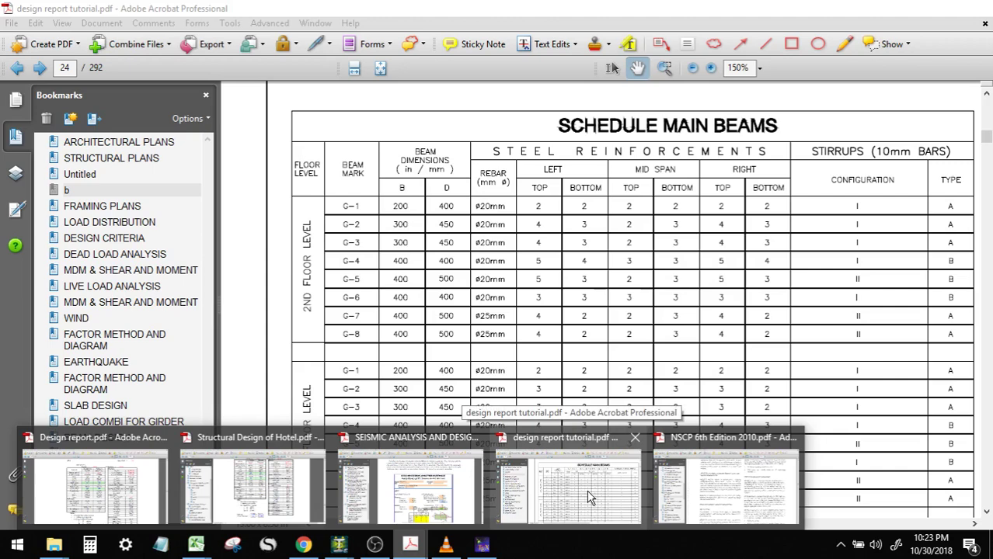
pyautogui.click(590, 497)
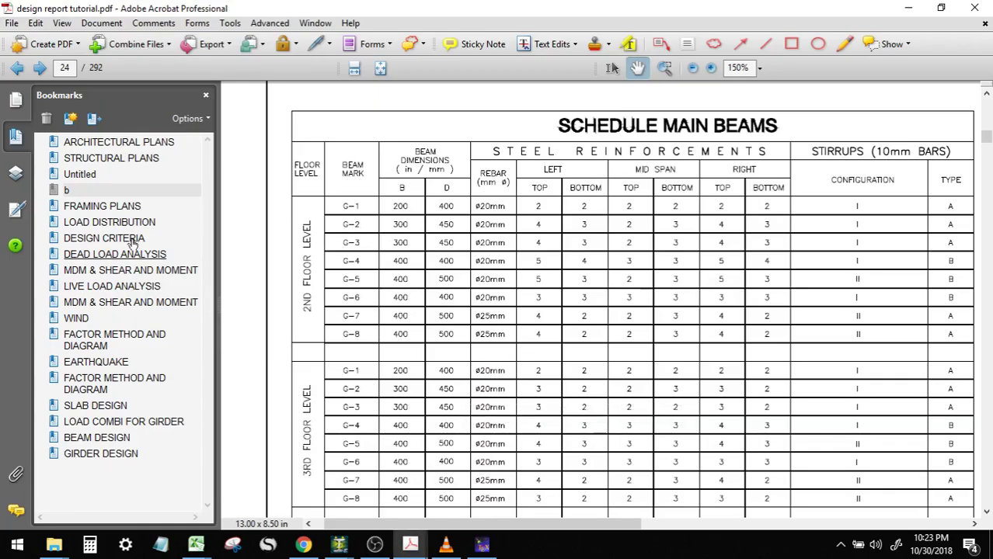
pyautogui.click(82, 176)
pyautogui.scroll(3, 424, 248)
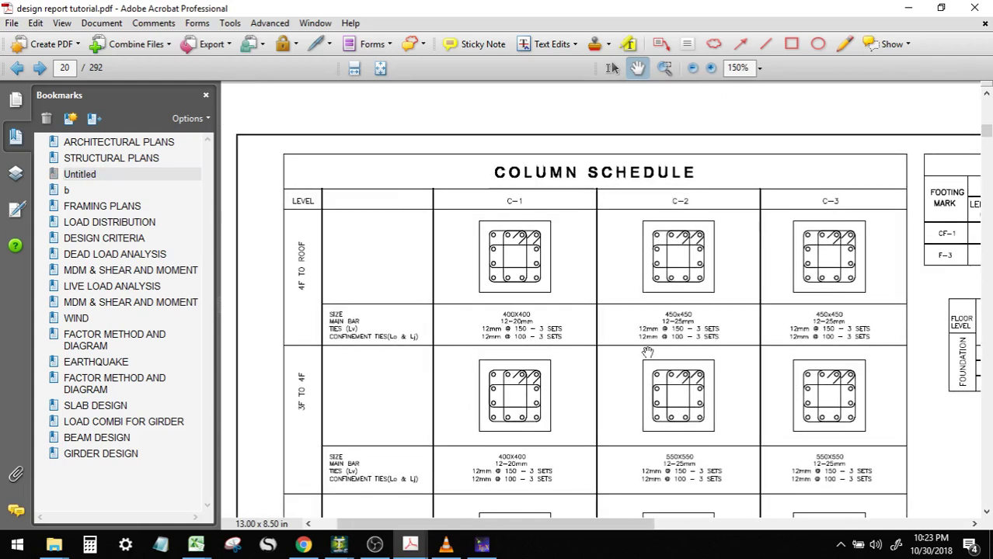
pyautogui.moveTo(196, 546)
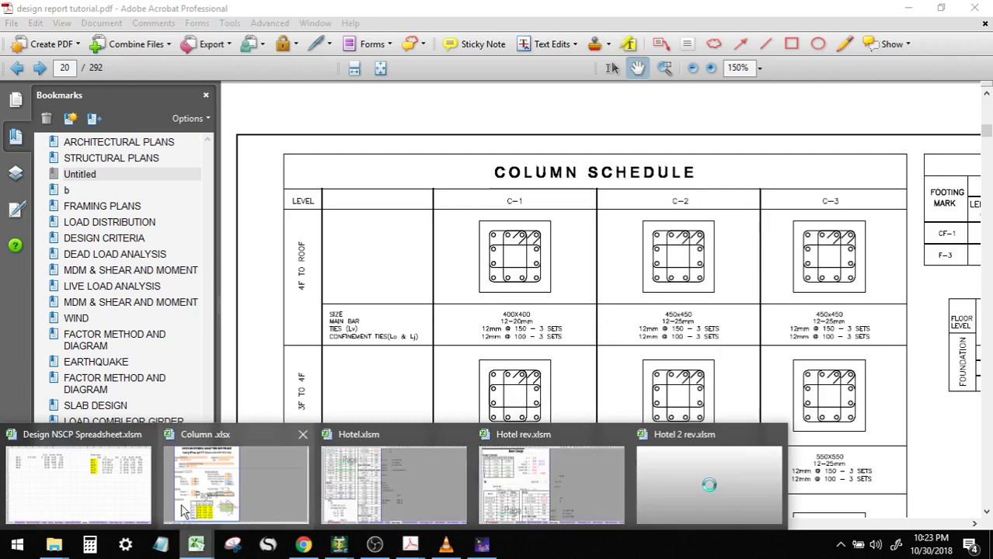
pyautogui.click(210, 494)
pyautogui.click(434, 283)
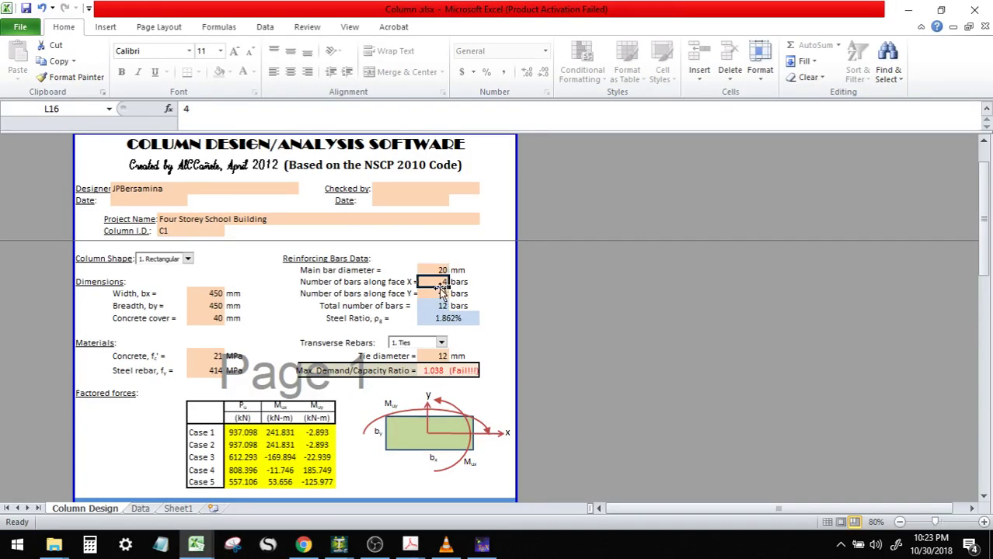
pyautogui.click(440, 269)
pyautogui.write('2')
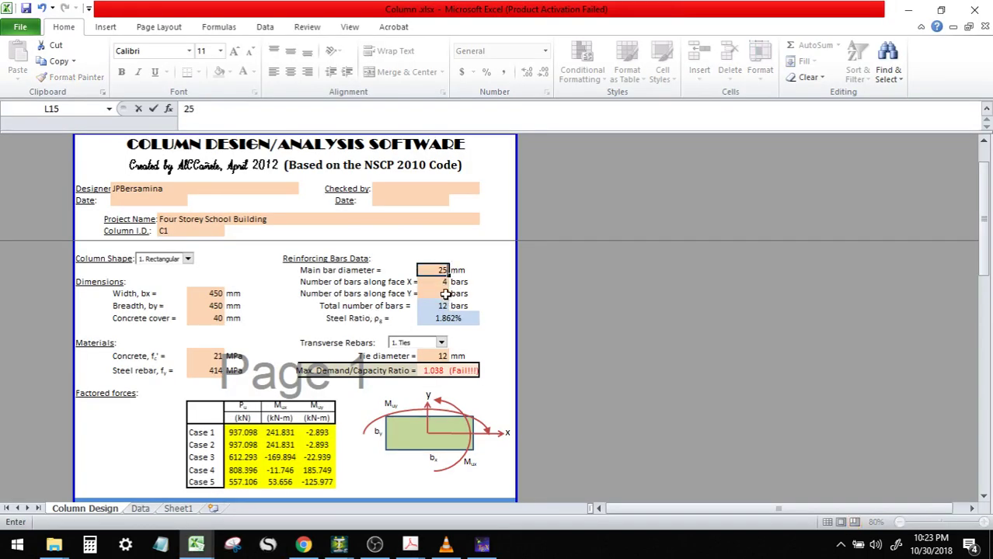
pyautogui.write('5')
pyautogui.click(446, 293)
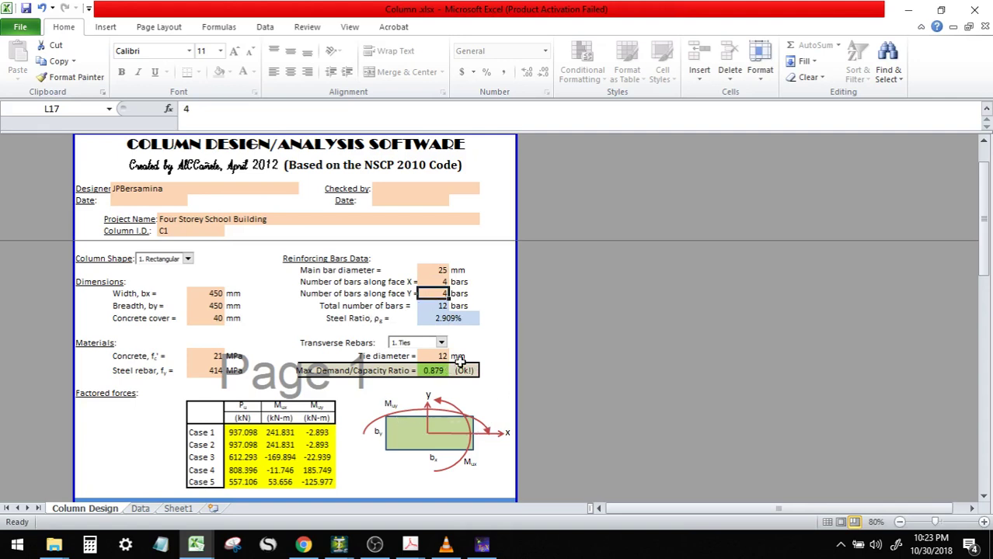
pyautogui.scroll(-2, 426, 390)
pyautogui.click(318, 362)
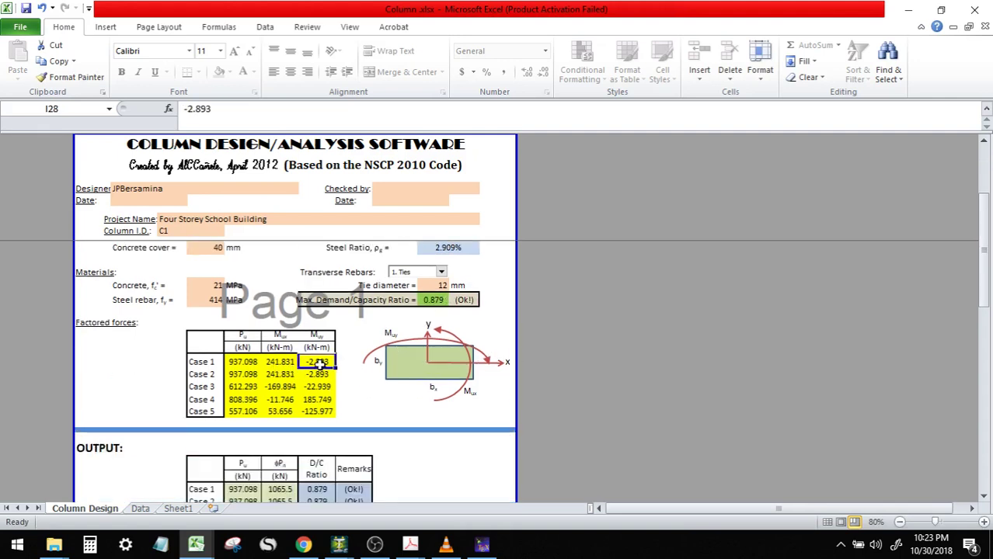
pyautogui.click(317, 374)
pyautogui.click(287, 387)
pyautogui.click(306, 387)
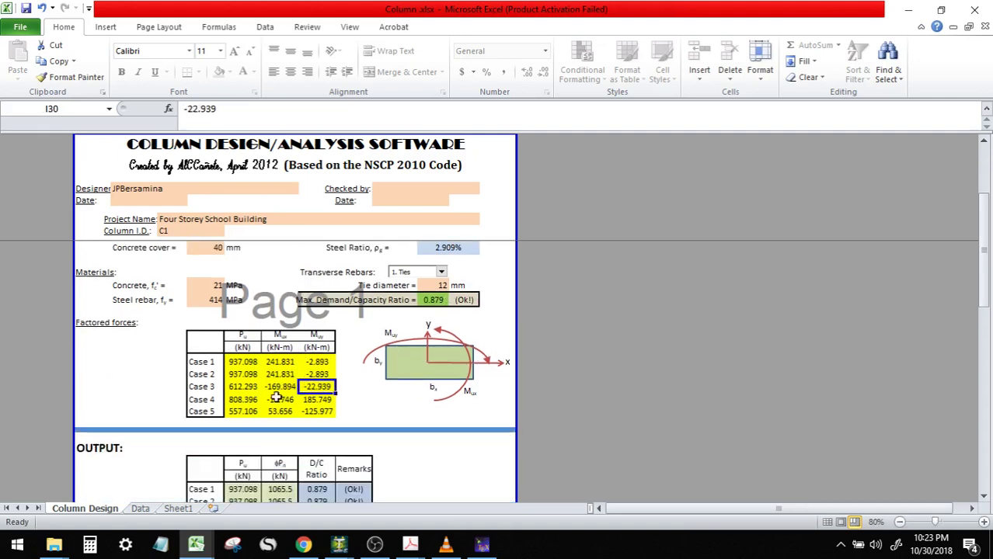
pyautogui.click(276, 398)
pyautogui.click(316, 399)
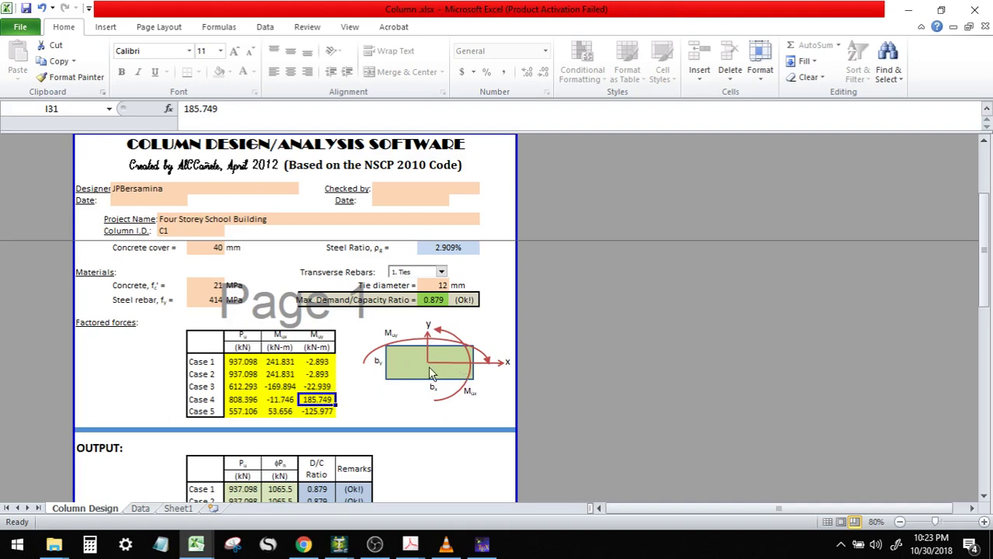
pyautogui.click(314, 362)
pyautogui.click(281, 362)
pyautogui.click(319, 362)
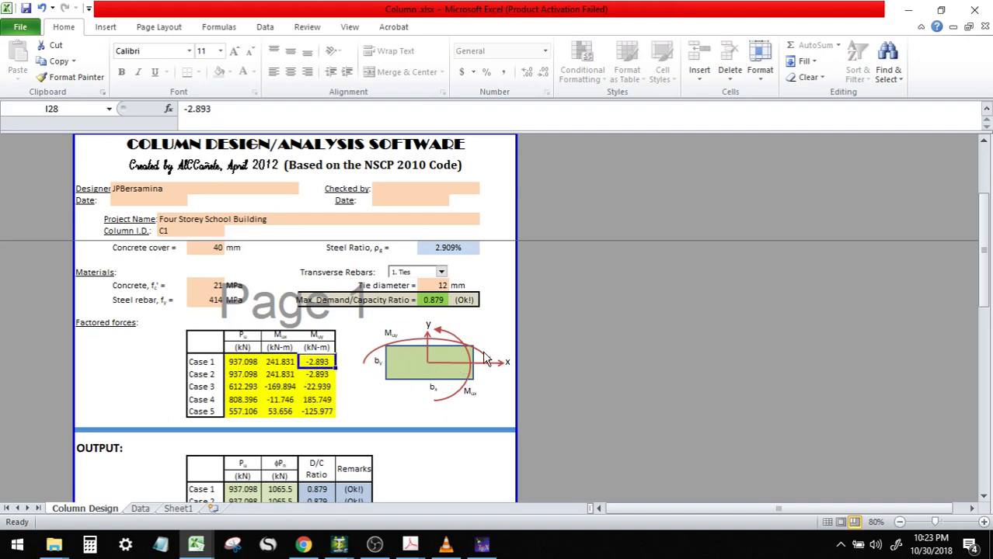
pyautogui.moveTo(339, 544)
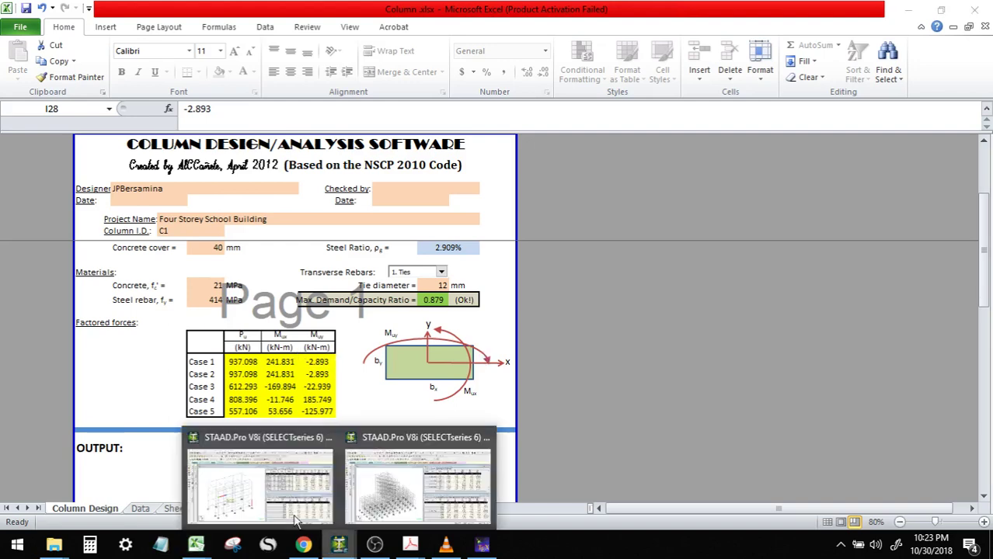
# - Return to STAAD.Pro and dismiss the beam properties dialog for the selected column member
pyautogui.click(253, 501)
pyautogui.click(190, 443)
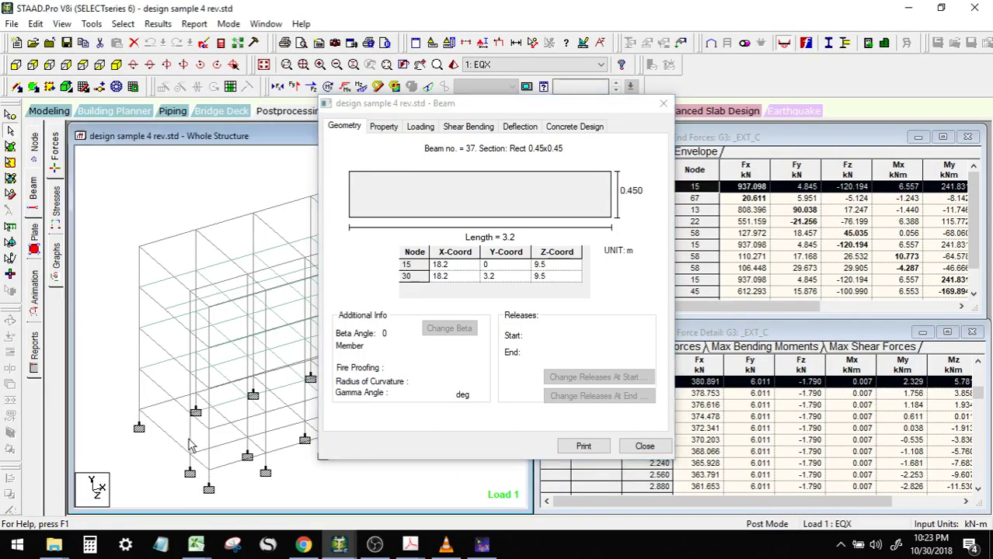
pyautogui.click(644, 446)
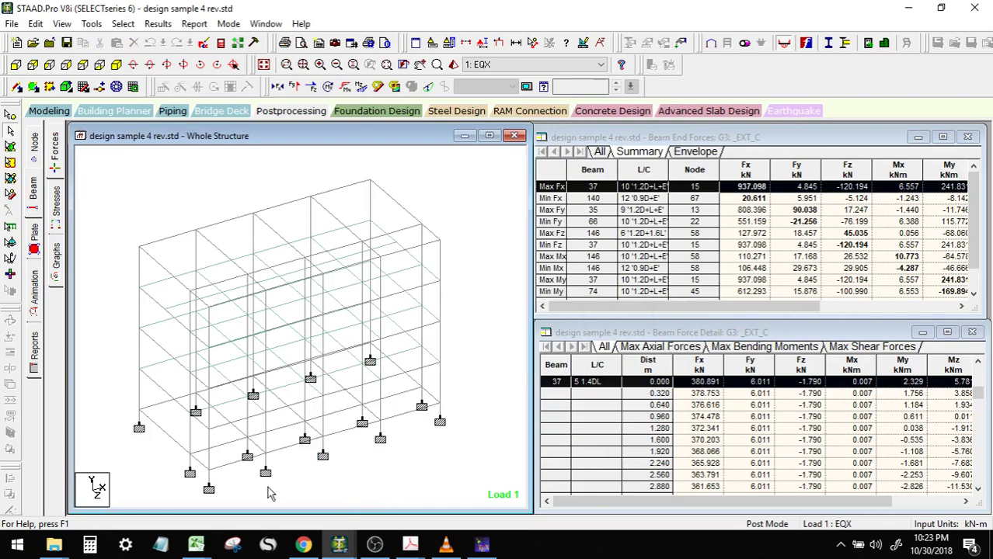
# - Select column beam 29 so the beam force detail table lists its forces, starting at 371.892 kN Fx
pyautogui.scroll(5, 217, 469)
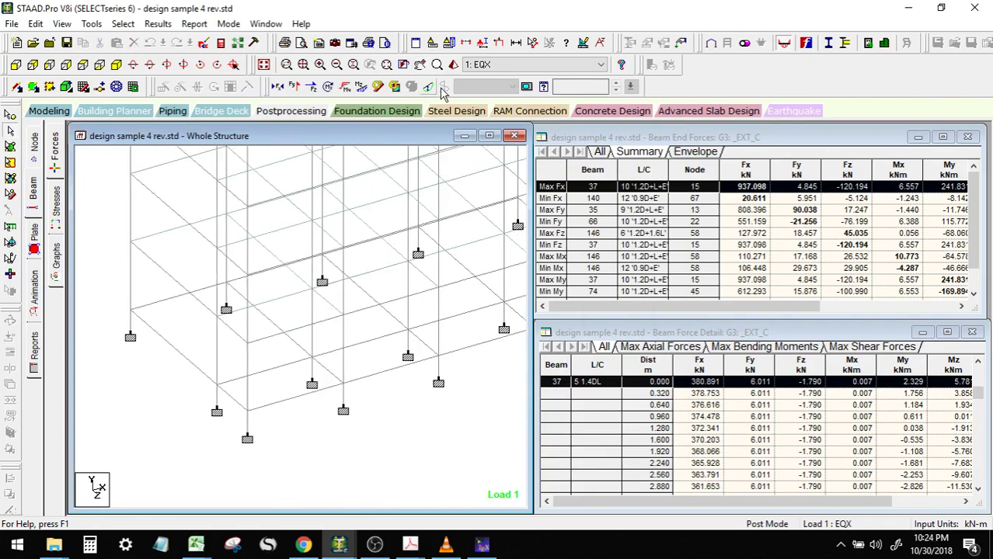
pyautogui.click(453, 64)
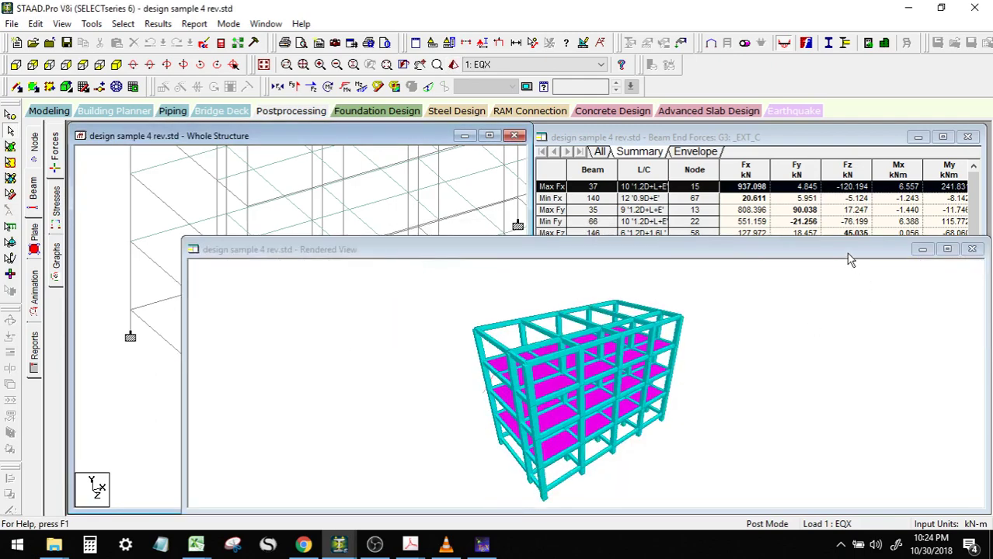
pyautogui.click(971, 248)
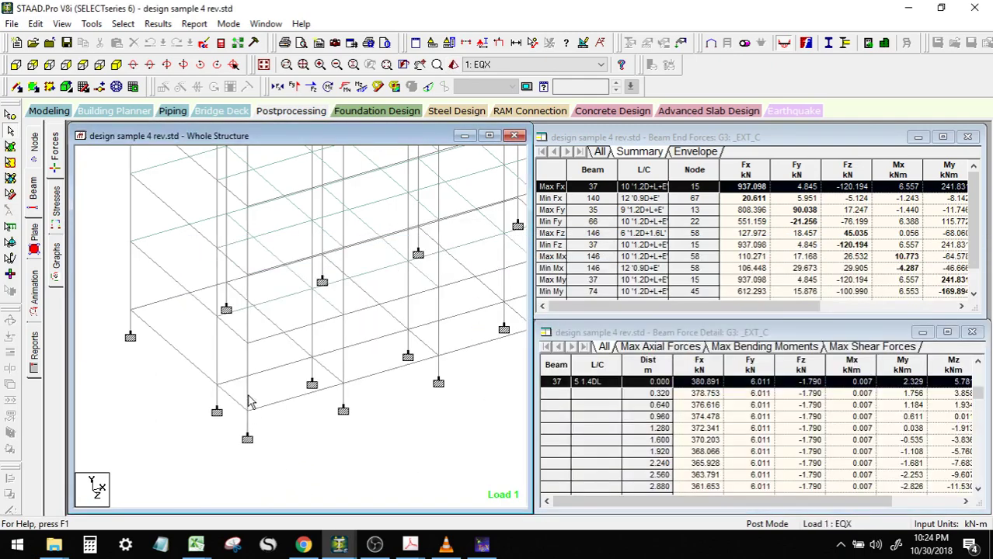
pyautogui.click(248, 400)
pyautogui.doubleClick(247, 400)
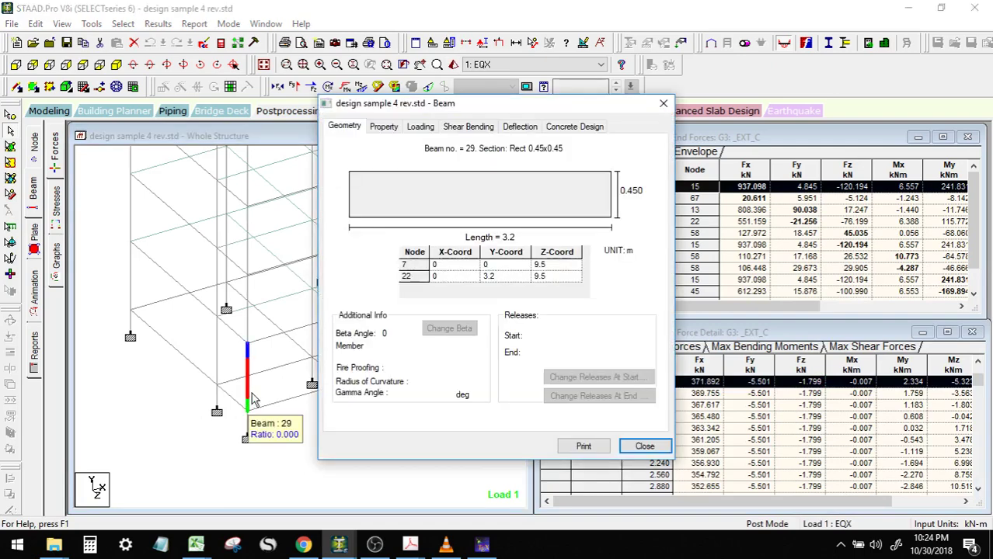
pyautogui.click(641, 382)
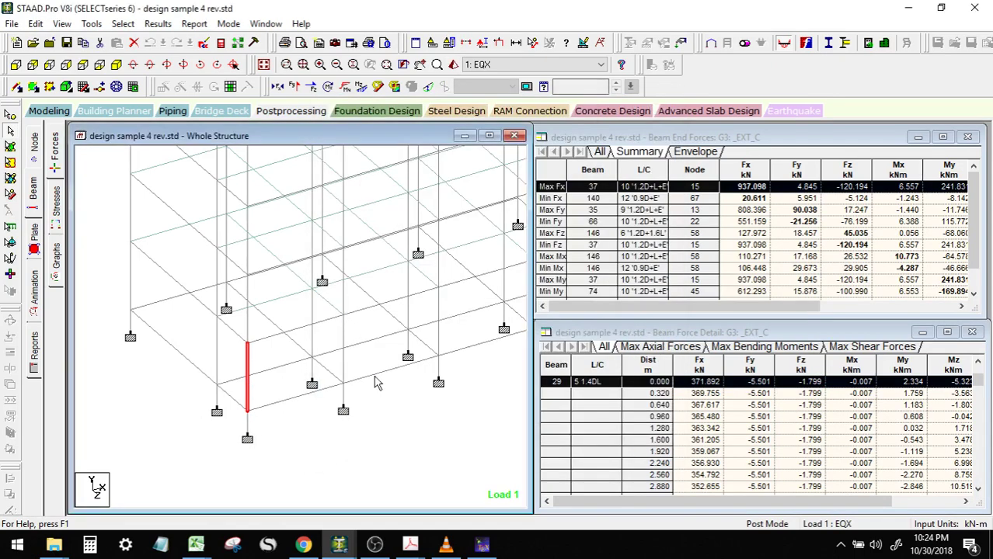
# - Render beam 29 as a 3D column, orbiting it to view from above and back upright
pyautogui.click(453, 65)
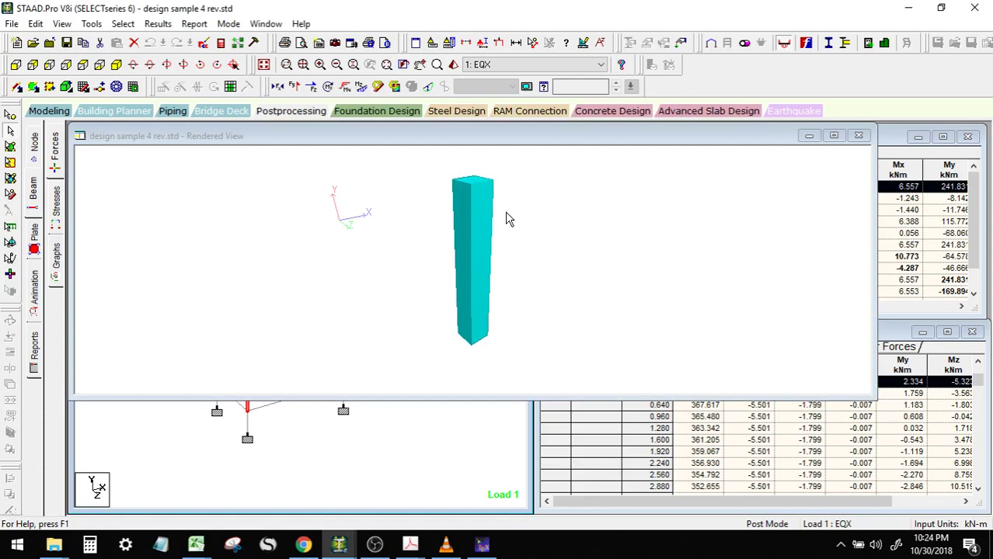
pyautogui.moveTo(505, 218); pyautogui.dragTo(532, 221)
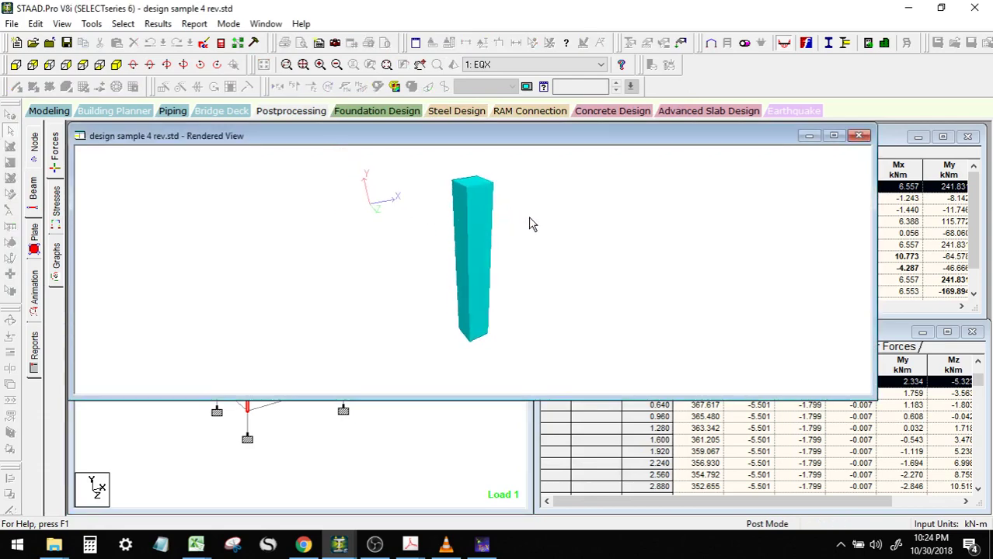
pyautogui.moveTo(539, 136); pyautogui.dragTo(599, 182)
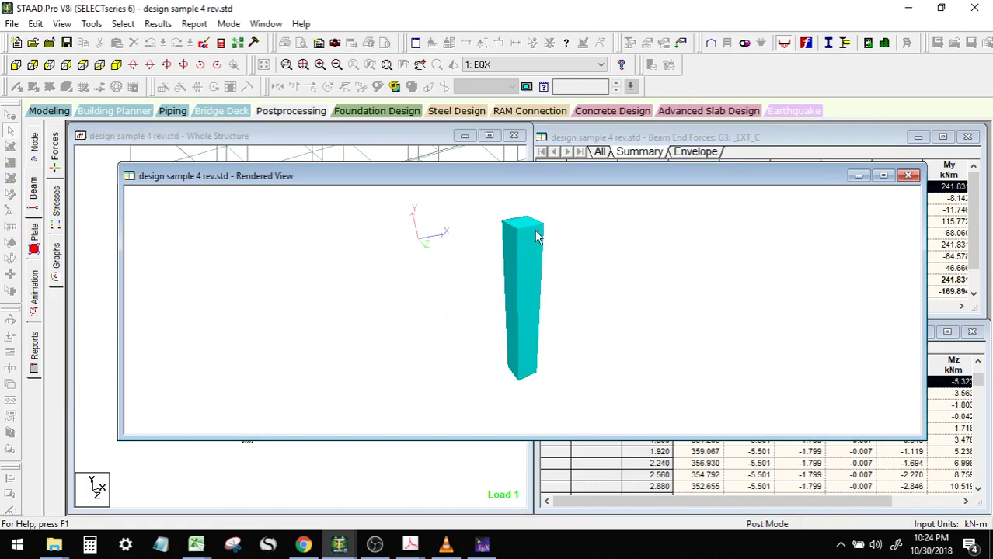
# - Rotate the rendered column to a new orientation, then return to the Column.xlsx workbook
pyautogui.click(94, 503)
pyautogui.moveTo(523, 236)
pyautogui.mouseDown()
pyautogui.moveTo(524, 286)
pyautogui.moveTo(511, 251)
pyautogui.mouseUp()
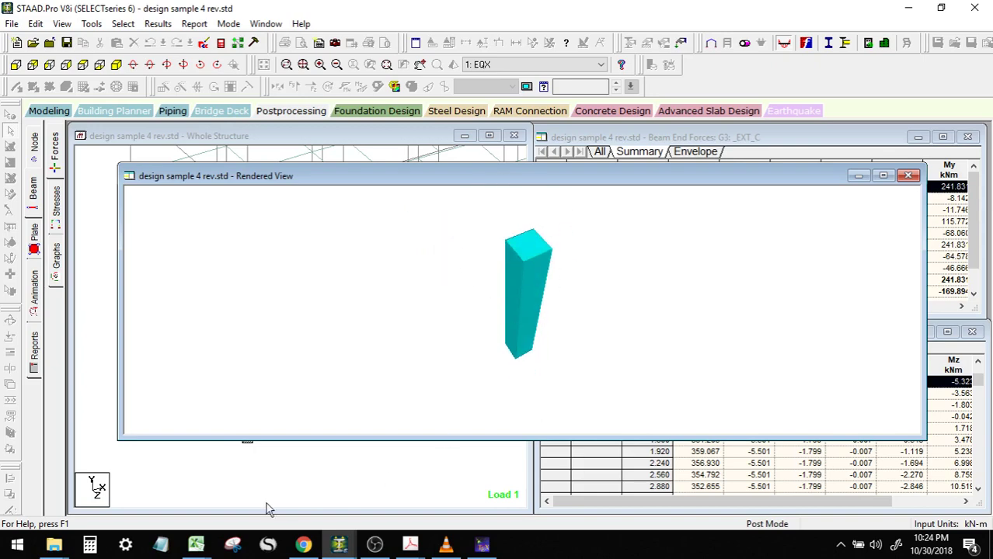
pyautogui.moveTo(196, 544)
pyautogui.click(191, 503)
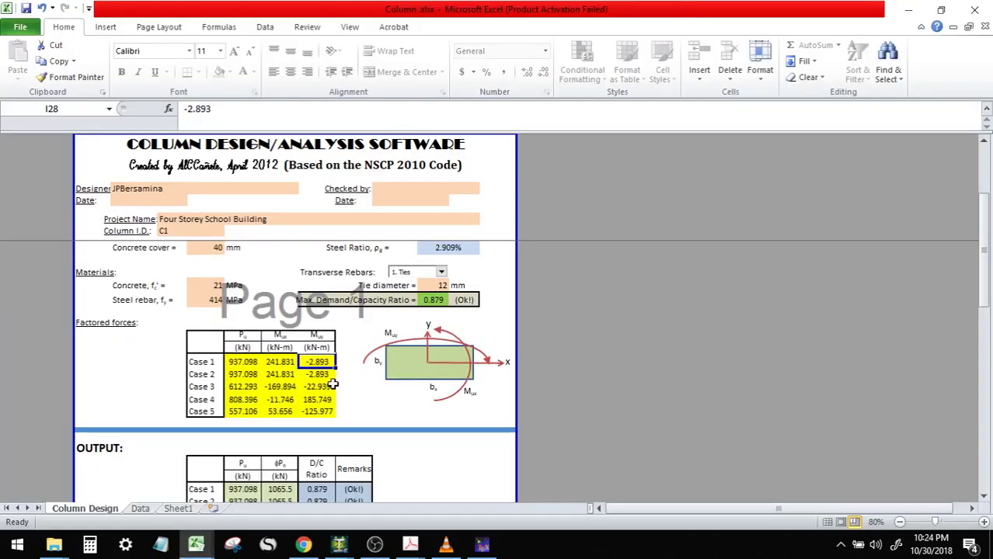
# - Check the Case 2 Pu force, the 450 × 450 mm column size and the 25 mm bar diameter
pyautogui.click(245, 374)
pyautogui.scroll(3, 263, 383)
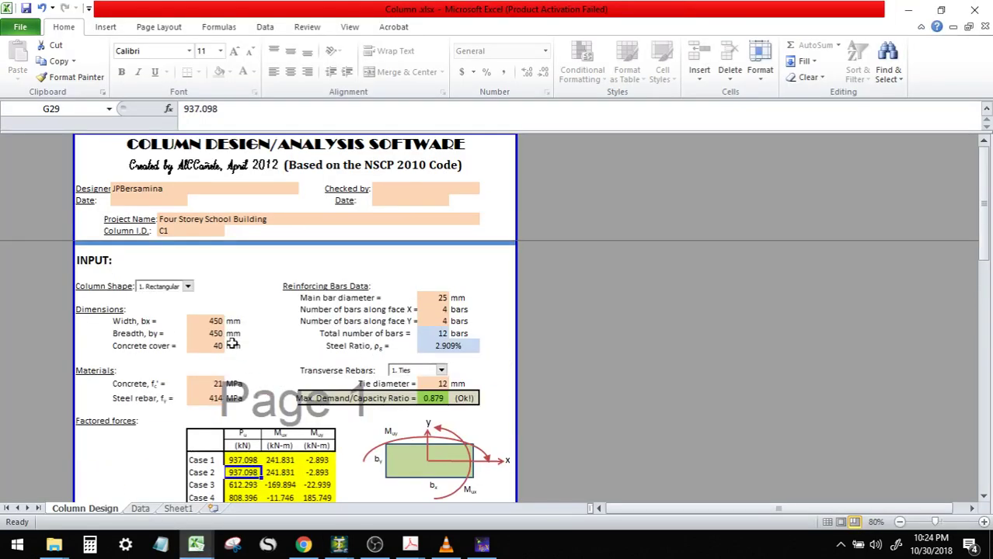
pyautogui.click(211, 321)
pyautogui.click(210, 333)
pyautogui.click(210, 321)
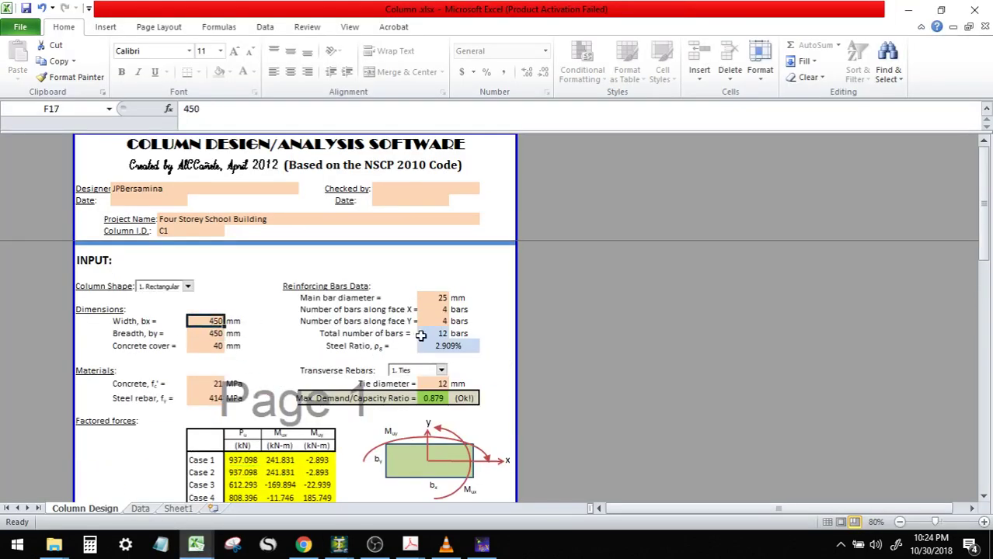
pyautogui.click(444, 299)
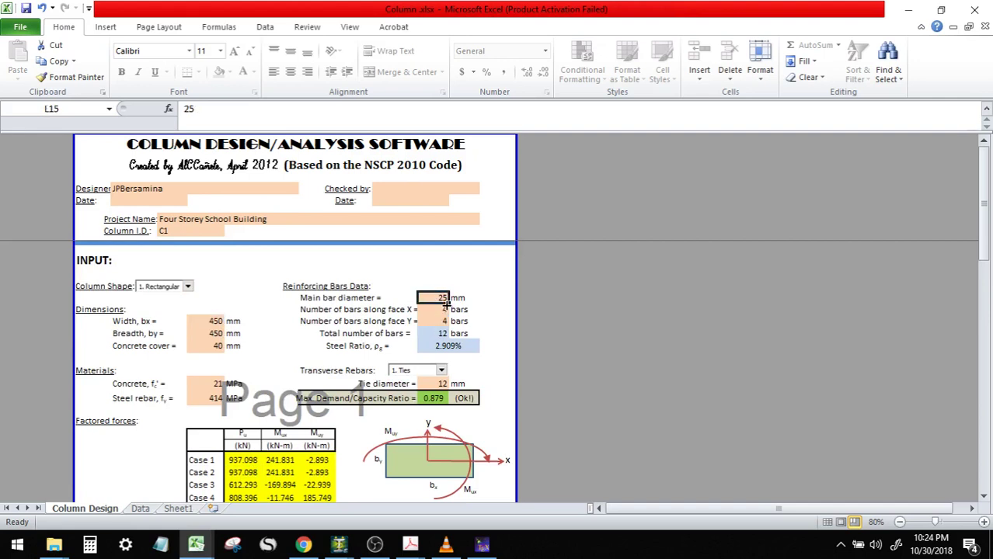
# - Select the factored forces for all five cases in G28:I32
pyautogui.scroll(-1, 424, 328)
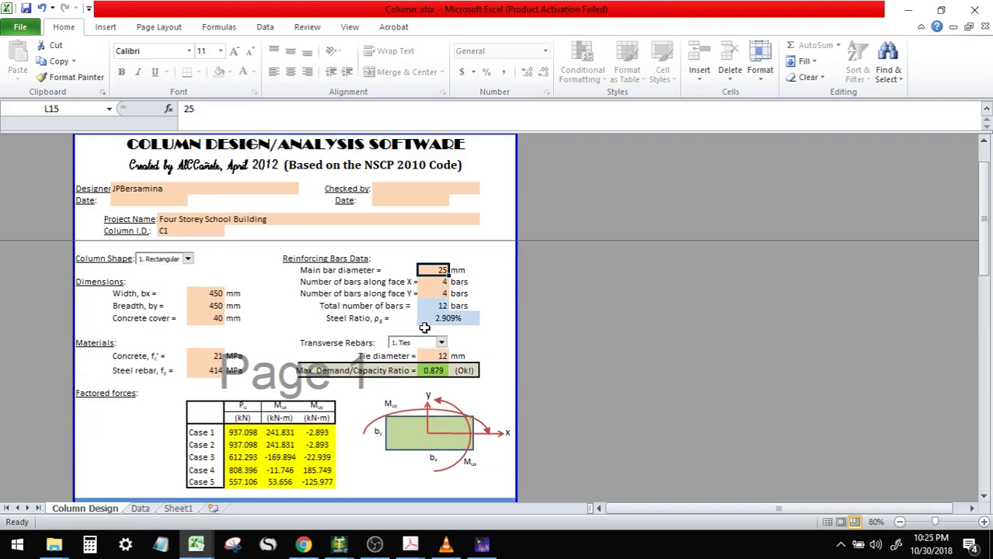
pyautogui.moveTo(242, 433); pyautogui.dragTo(320, 481)
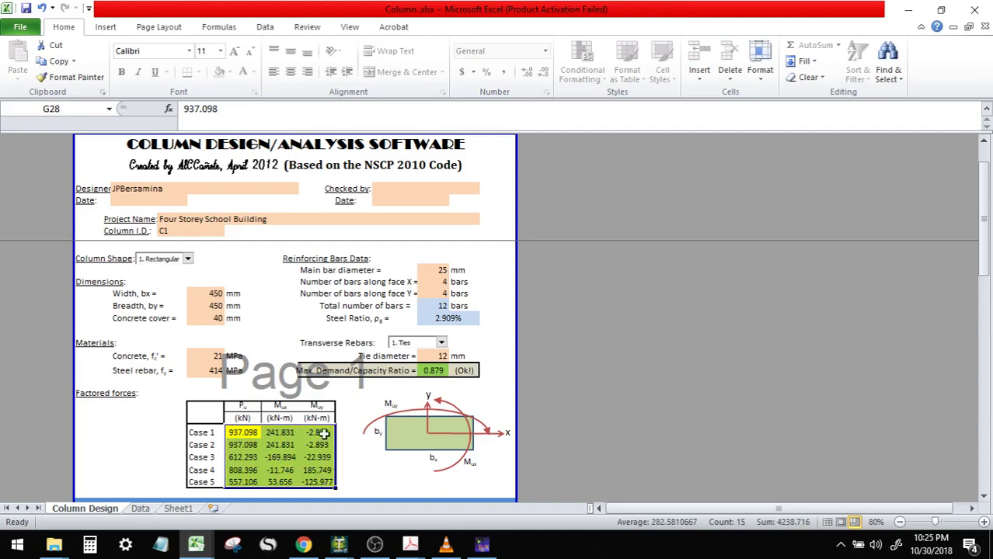
pyautogui.scroll(-2, 324, 433)
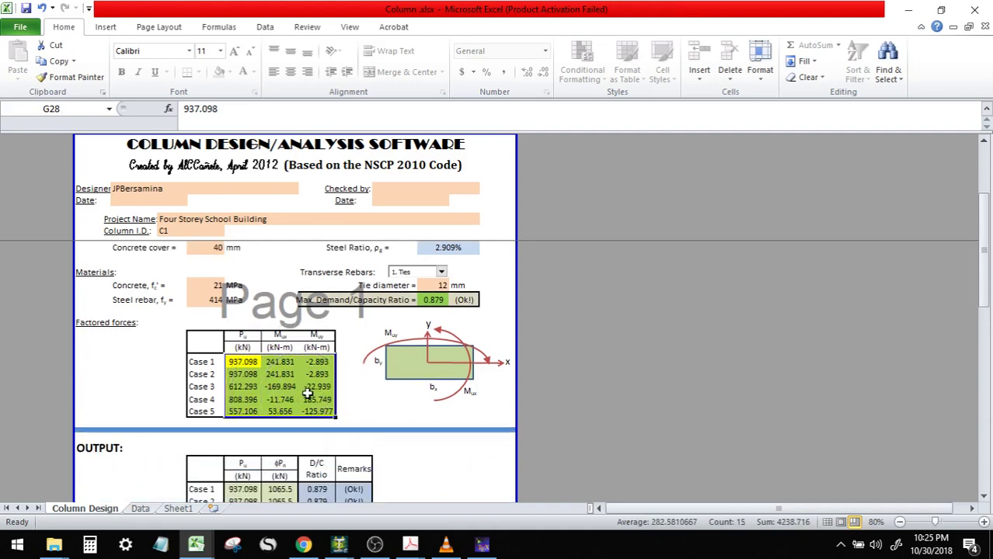